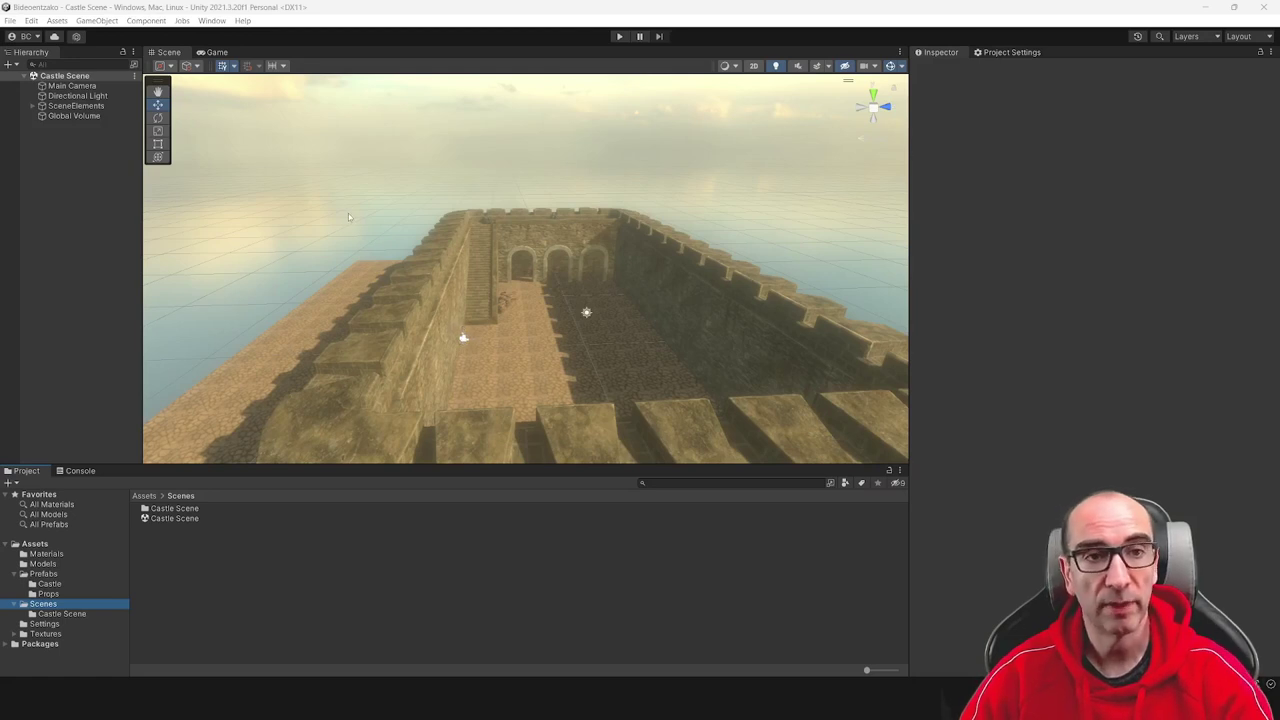
# Open the Package Manager, find the OpenXR Plugin in the Unity Registry and install version 1.6.0
pyautogui.click(222, 21)
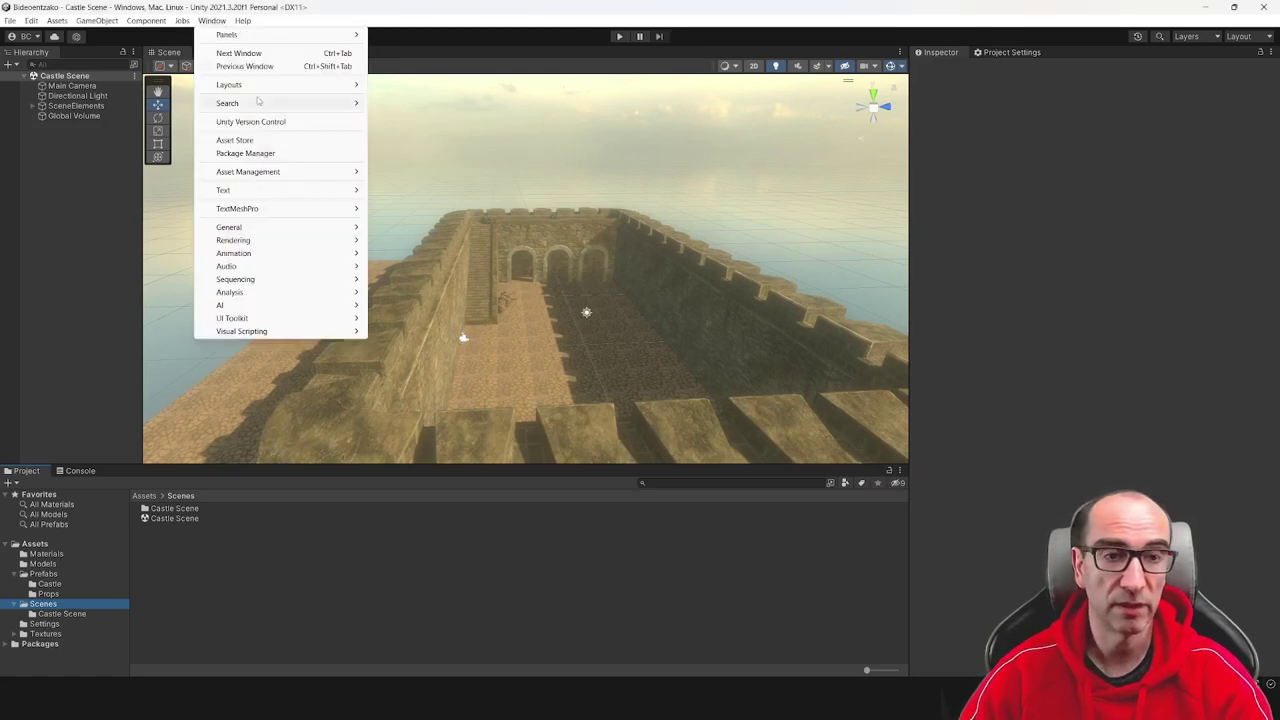
pyautogui.moveTo(250, 174)
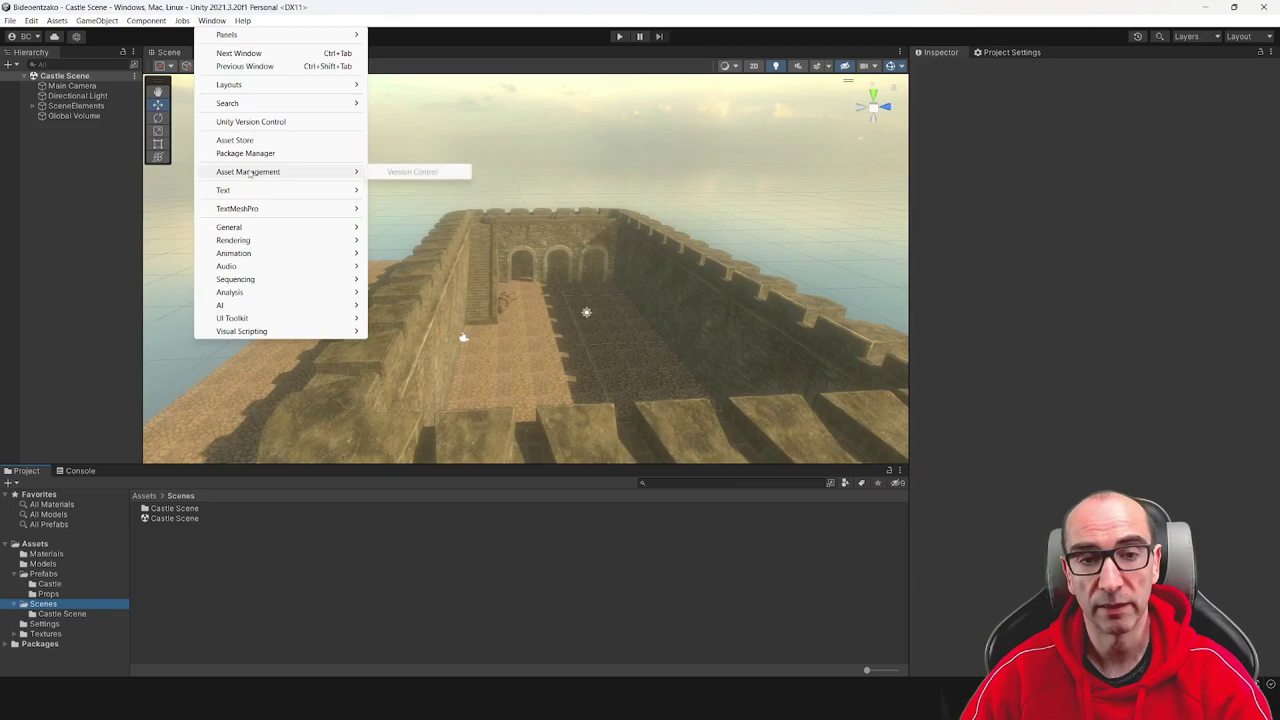
pyautogui.click(262, 153)
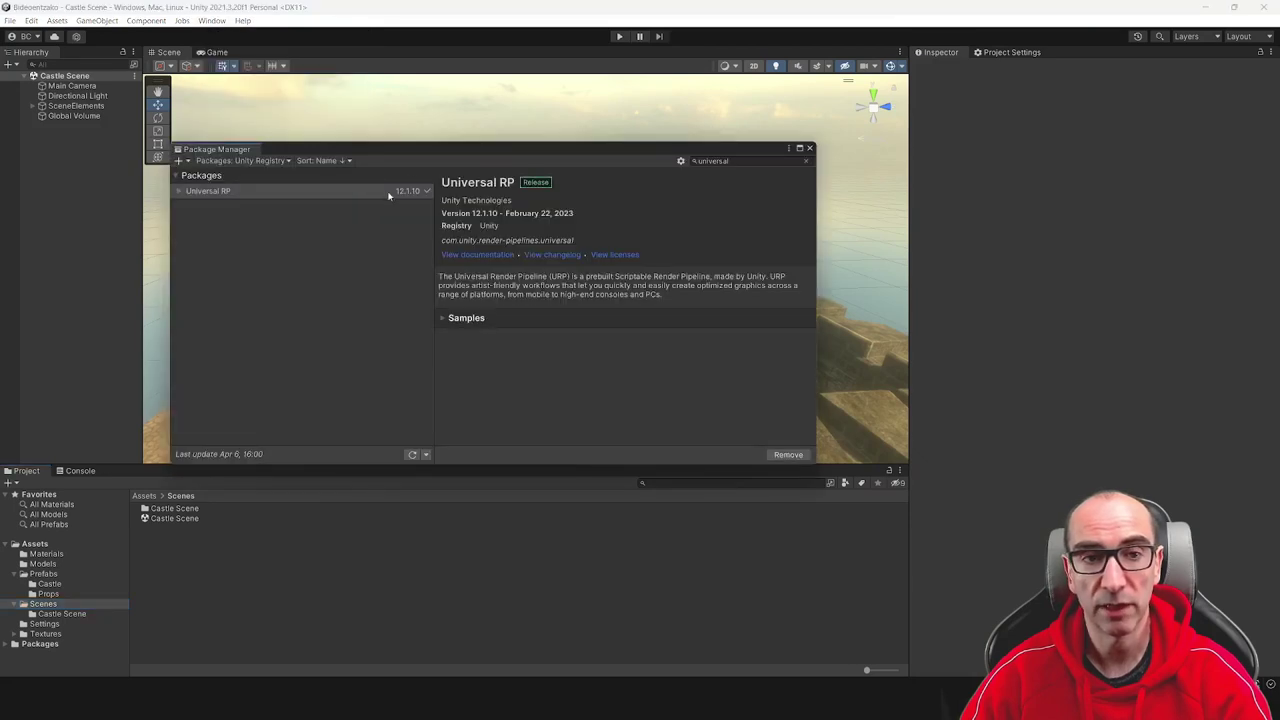
pyautogui.click(745, 161)
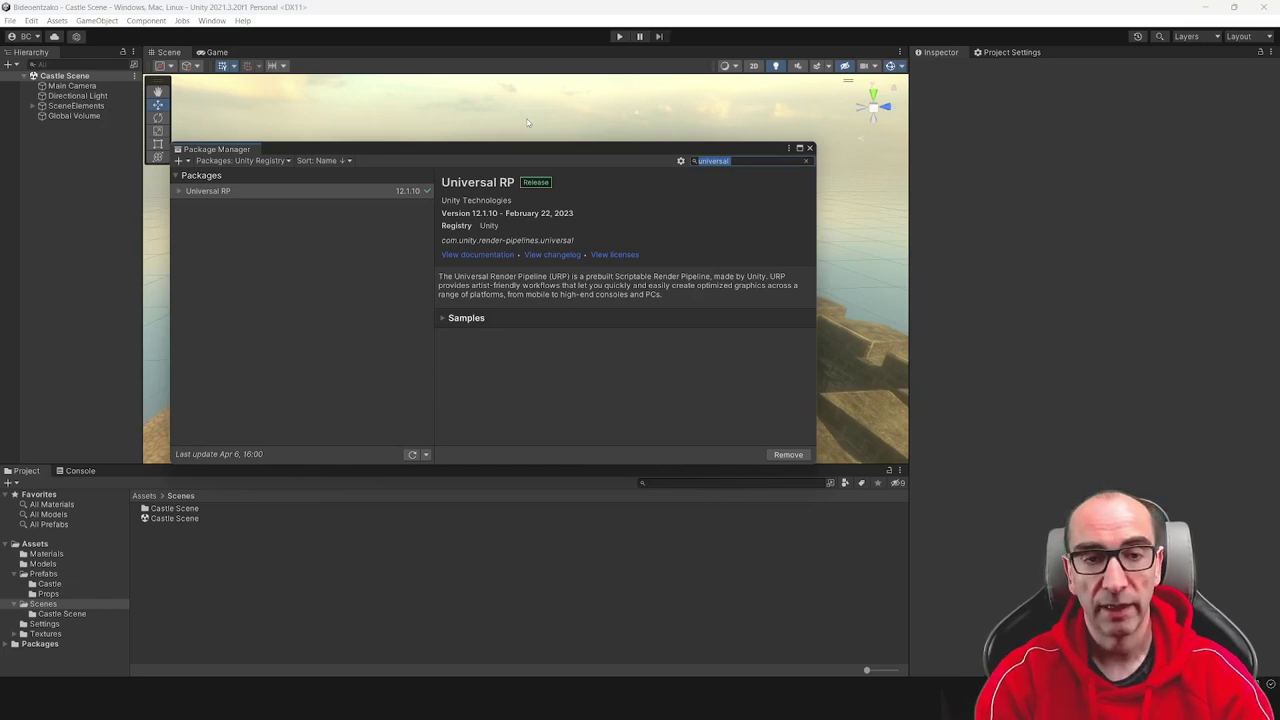
pyautogui.write('up')
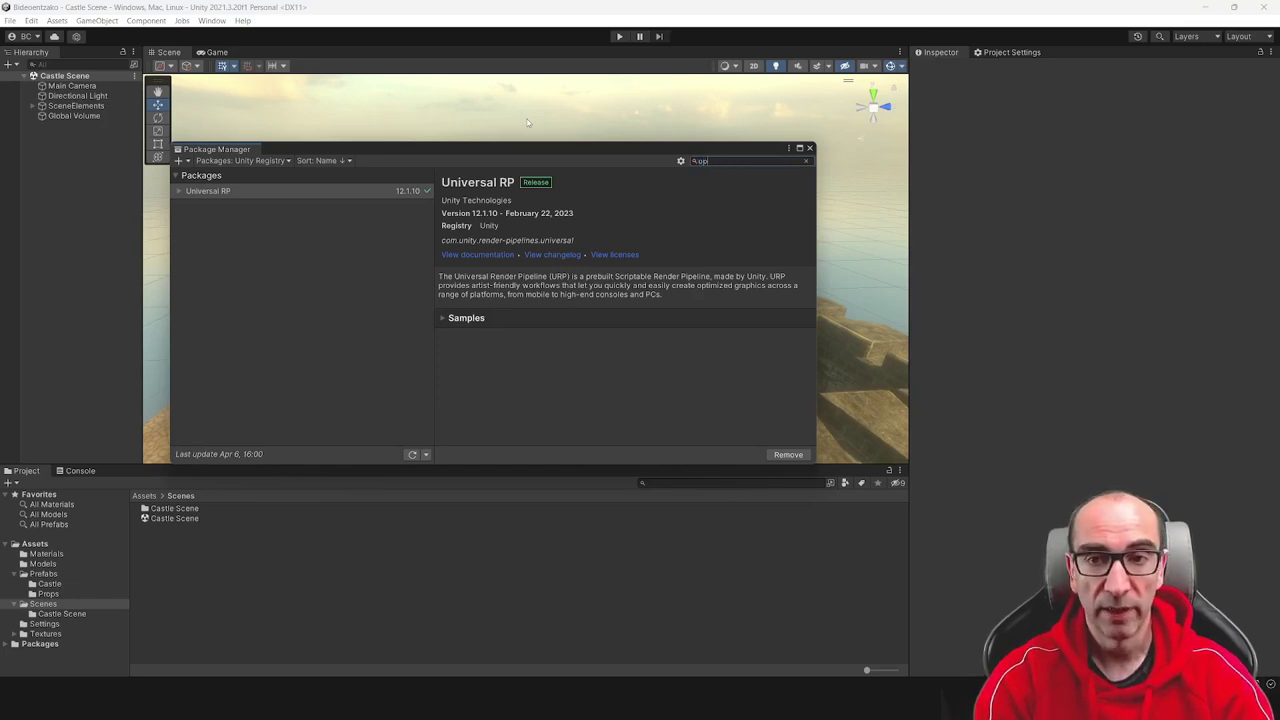
pyautogui.write('xr')
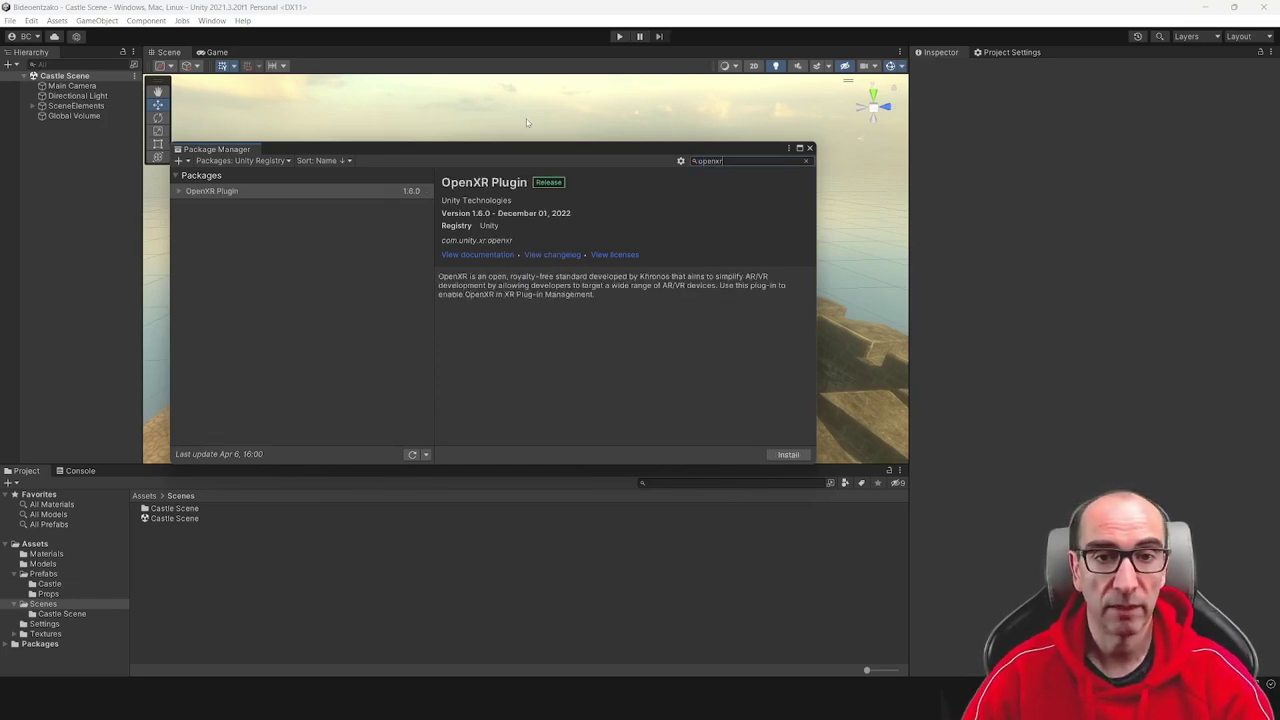
pyautogui.click(255, 192)
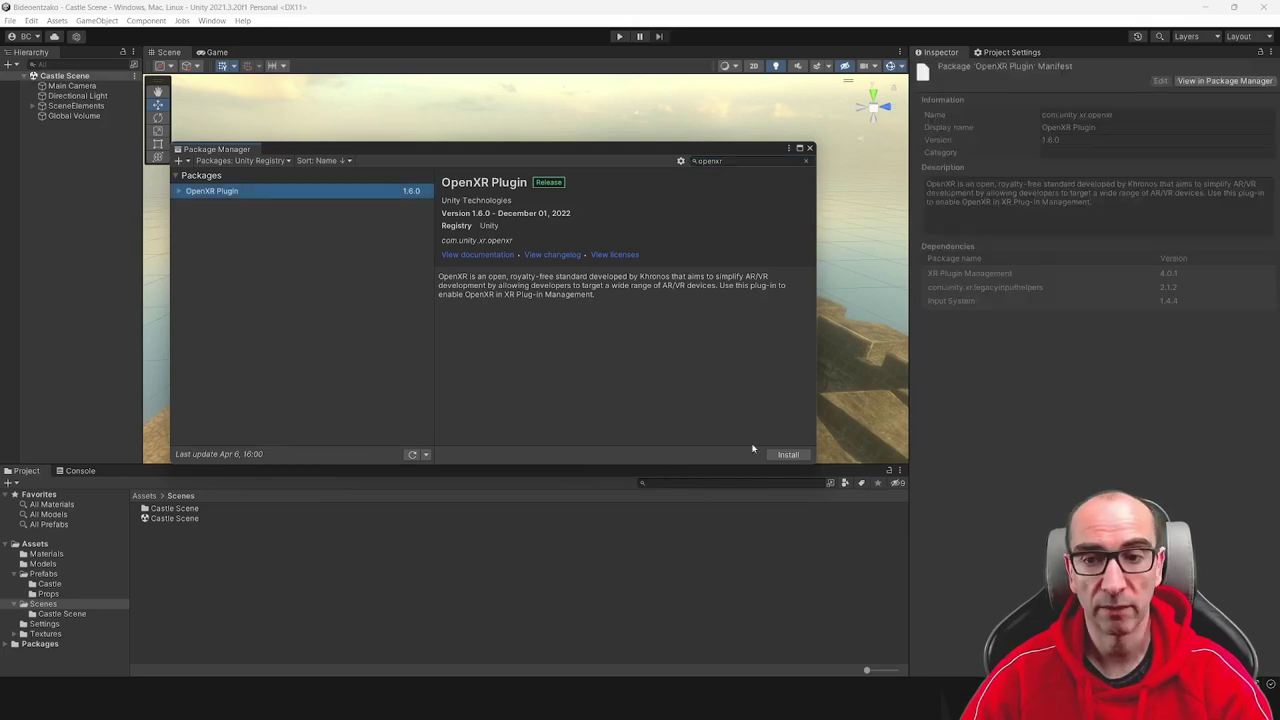
pyautogui.click(788, 454)
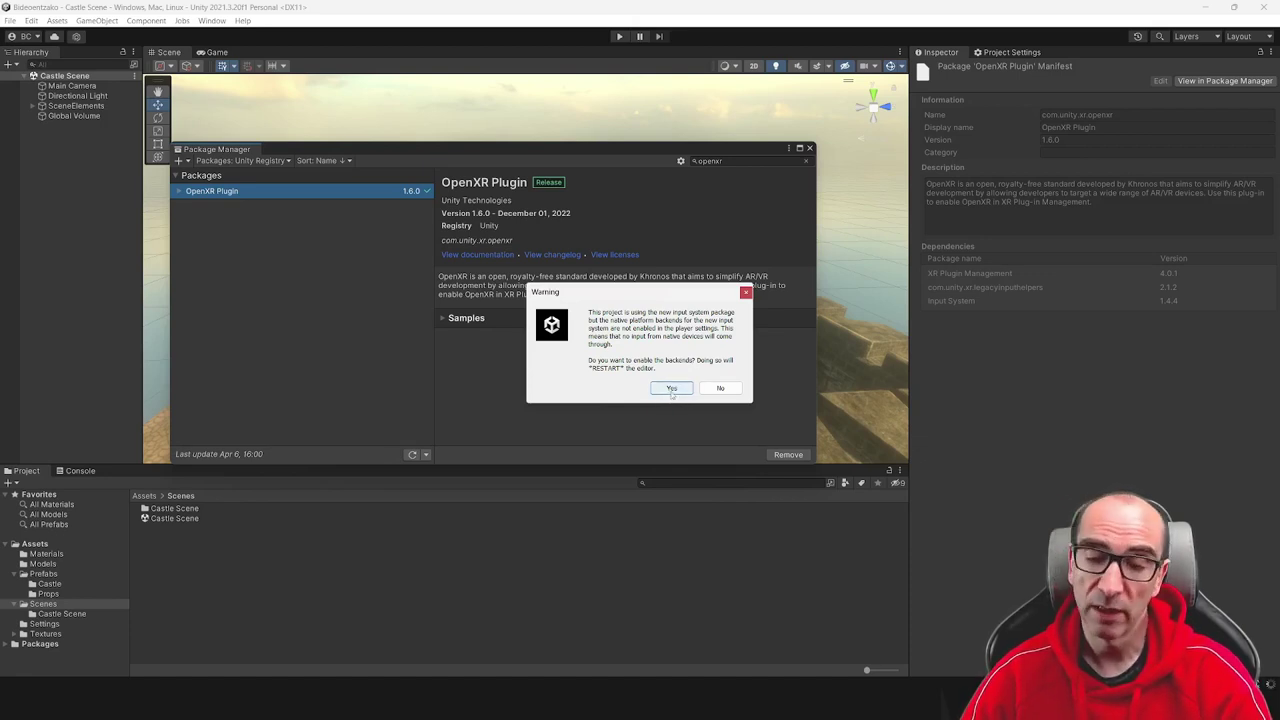
# Accept enabling the new input backends, then install XR Interaction Toolkit 2.2.0 from Package Manager
pyautogui.click(671, 389)
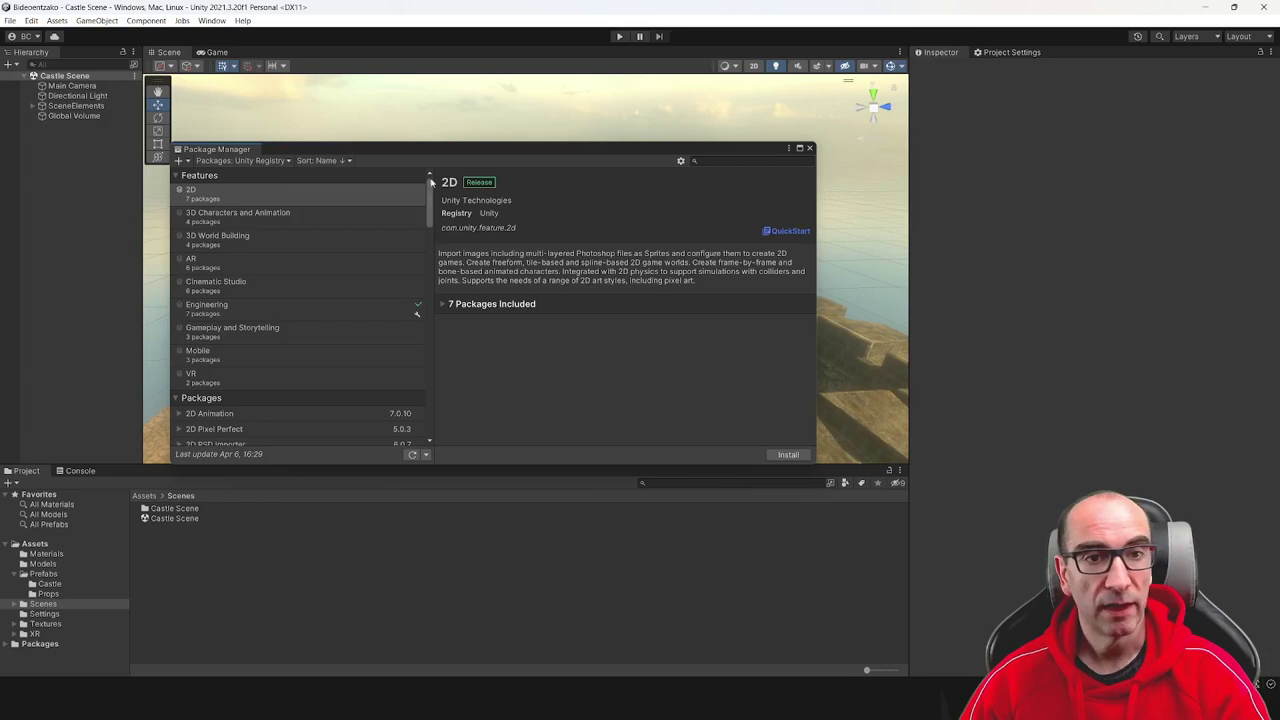
pyautogui.click(705, 160)
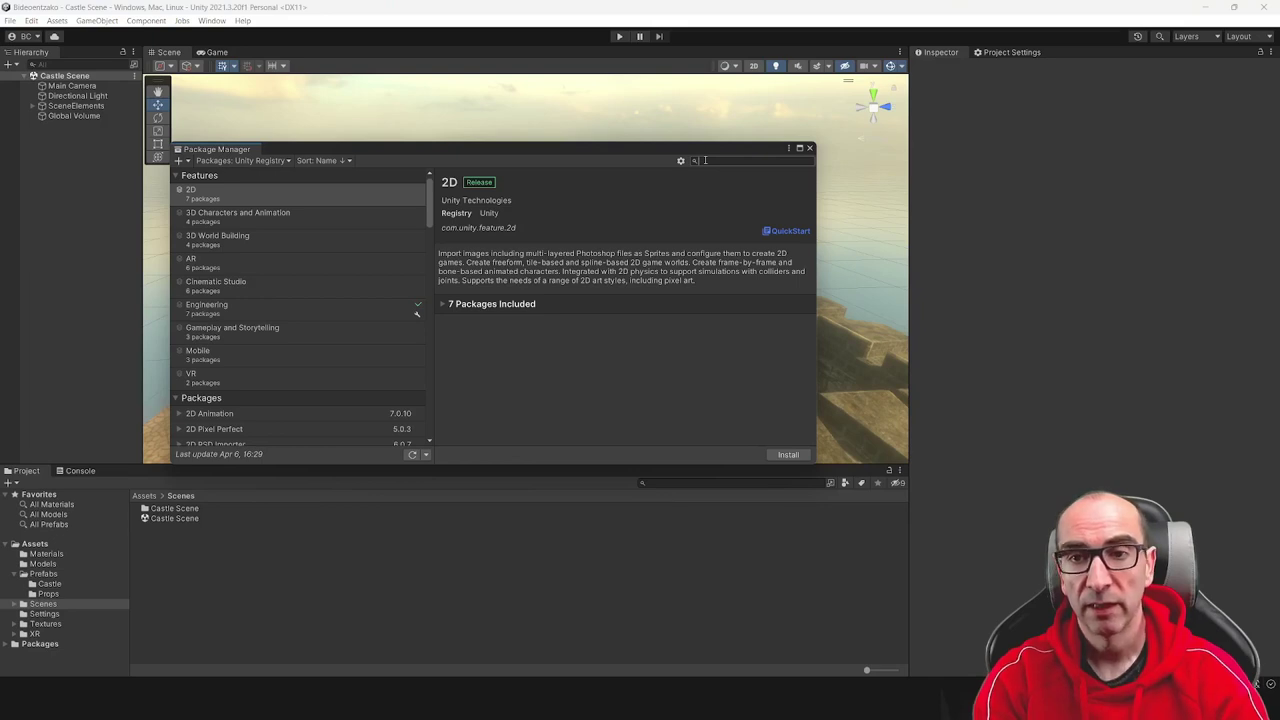
pyautogui.write('xrter')
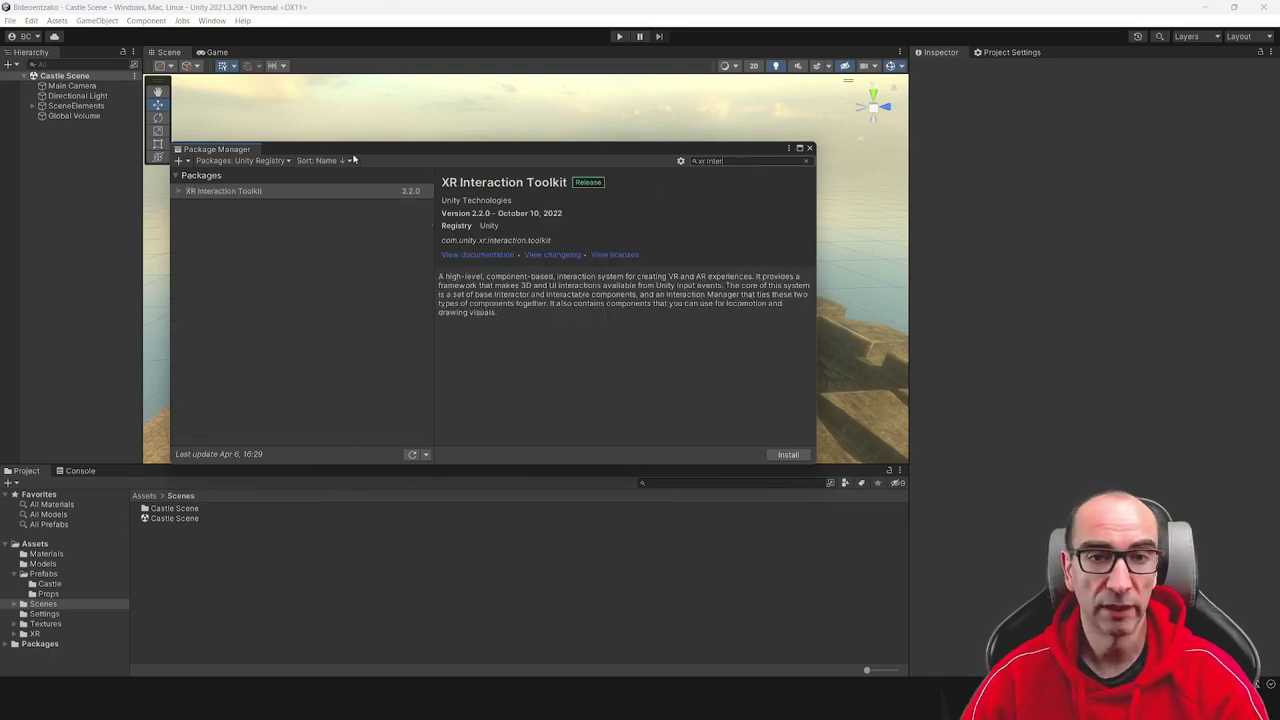
pyautogui.click(246, 191)
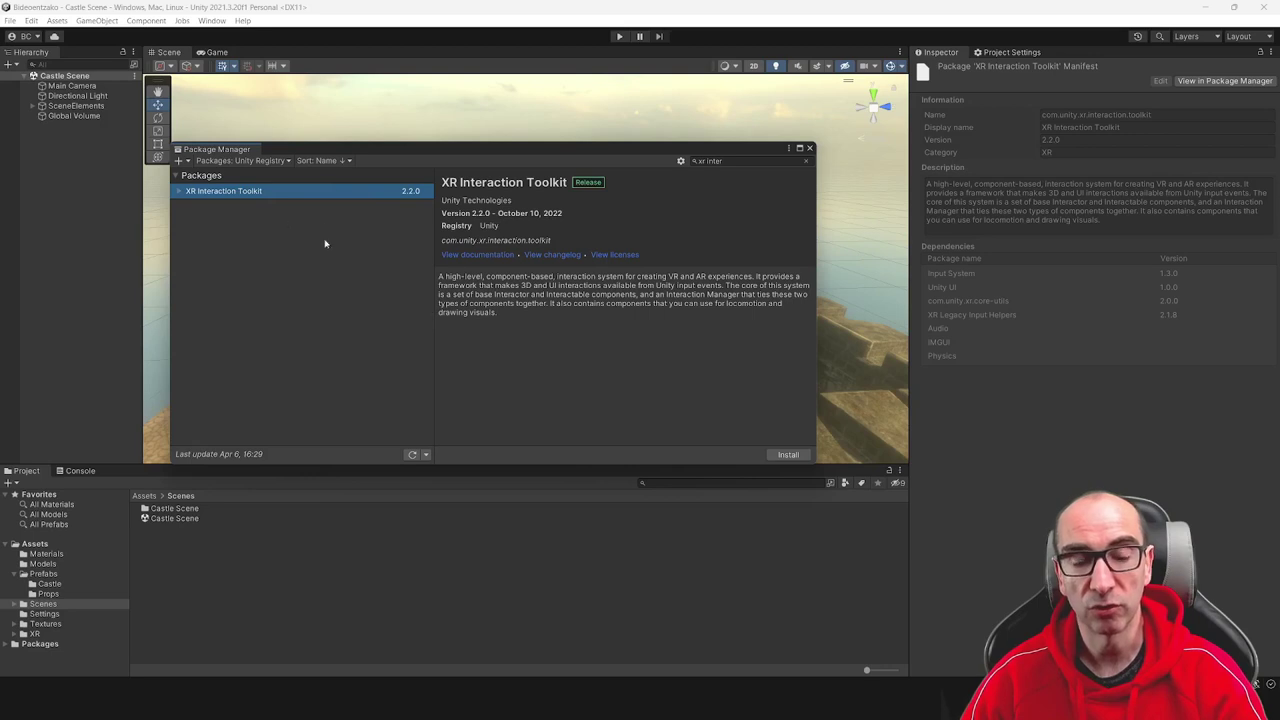
pyautogui.click(788, 456)
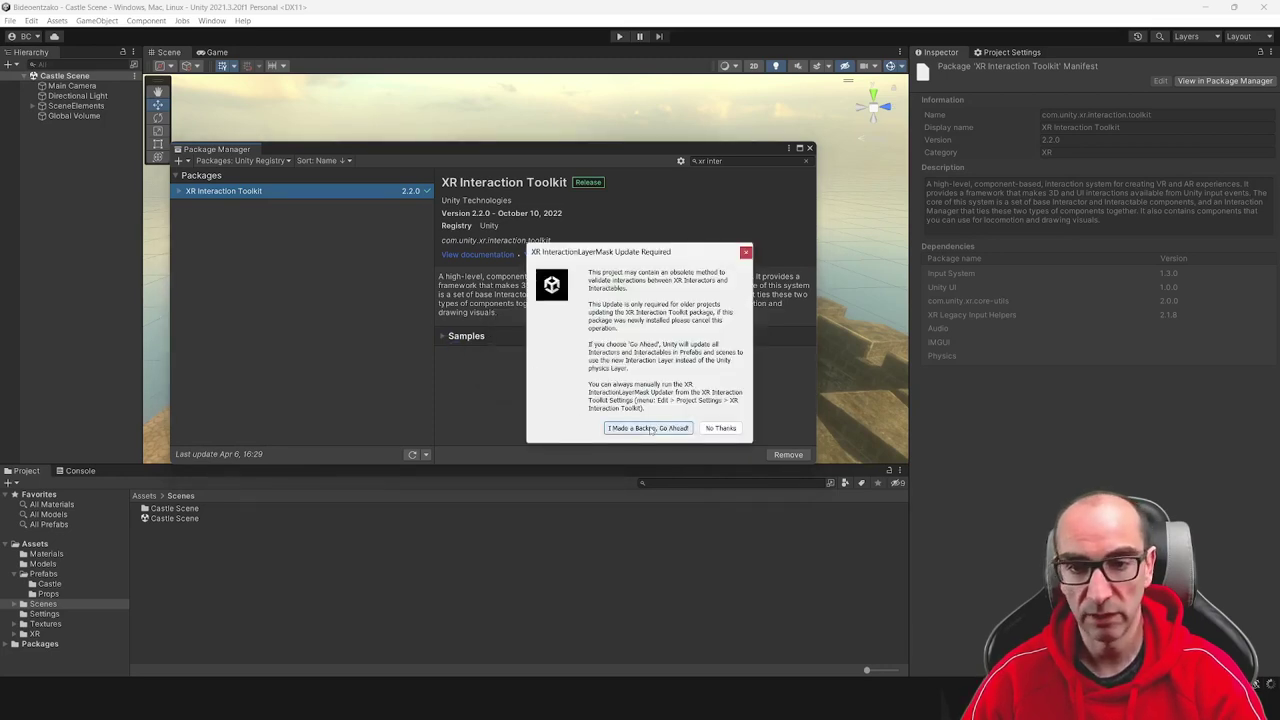
# Approve the interaction layer mask update and import the XR Interaction Toolkit Starter Assets sample
pyautogui.click(649, 428)
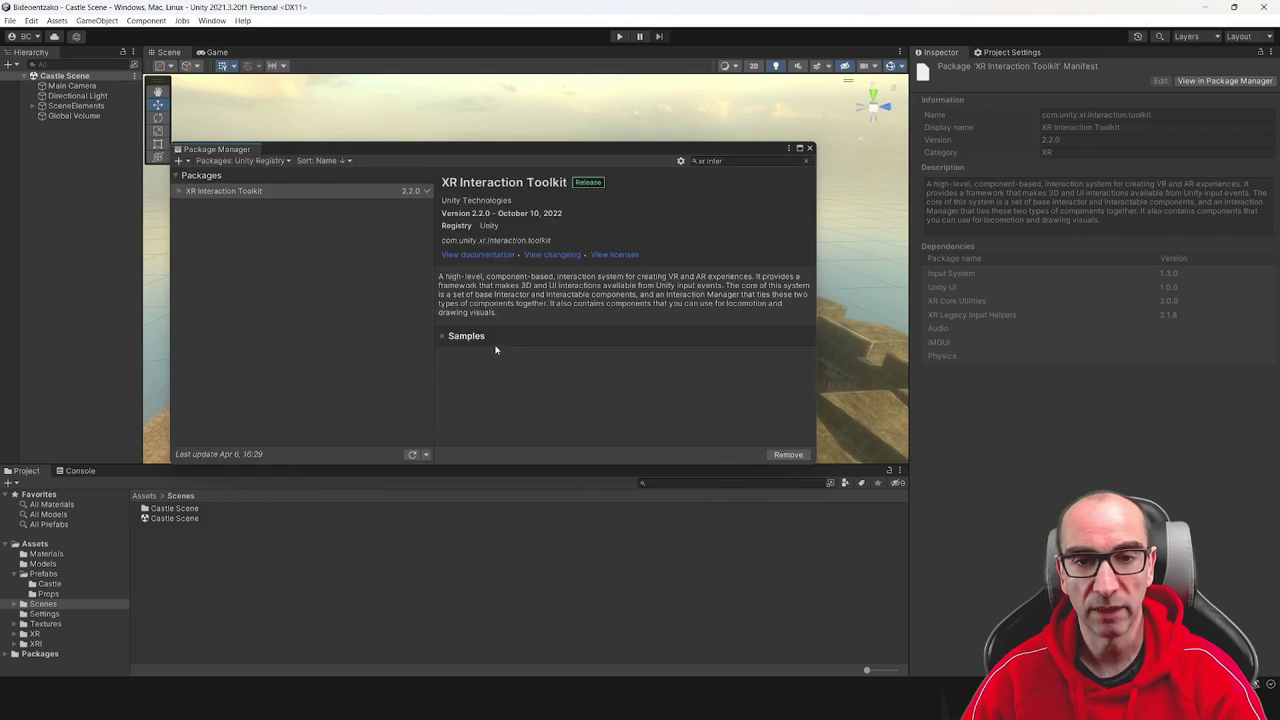
pyautogui.click(451, 337)
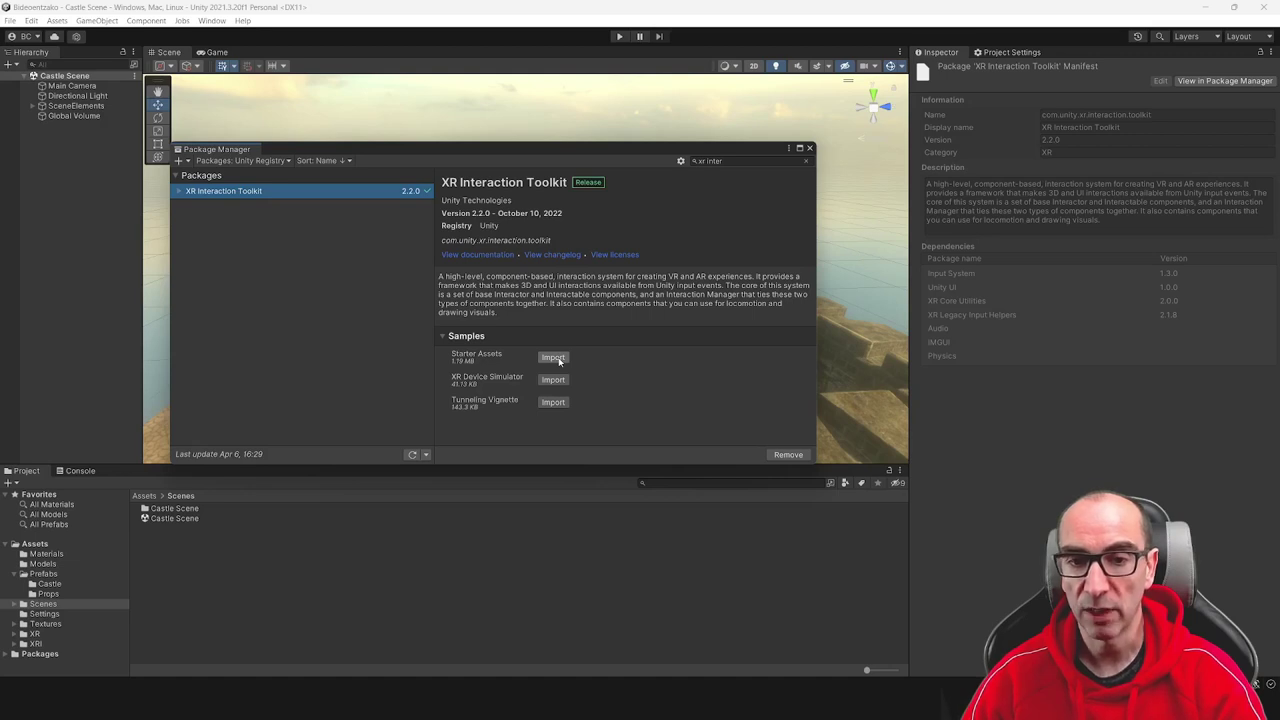
pyautogui.click(556, 358)
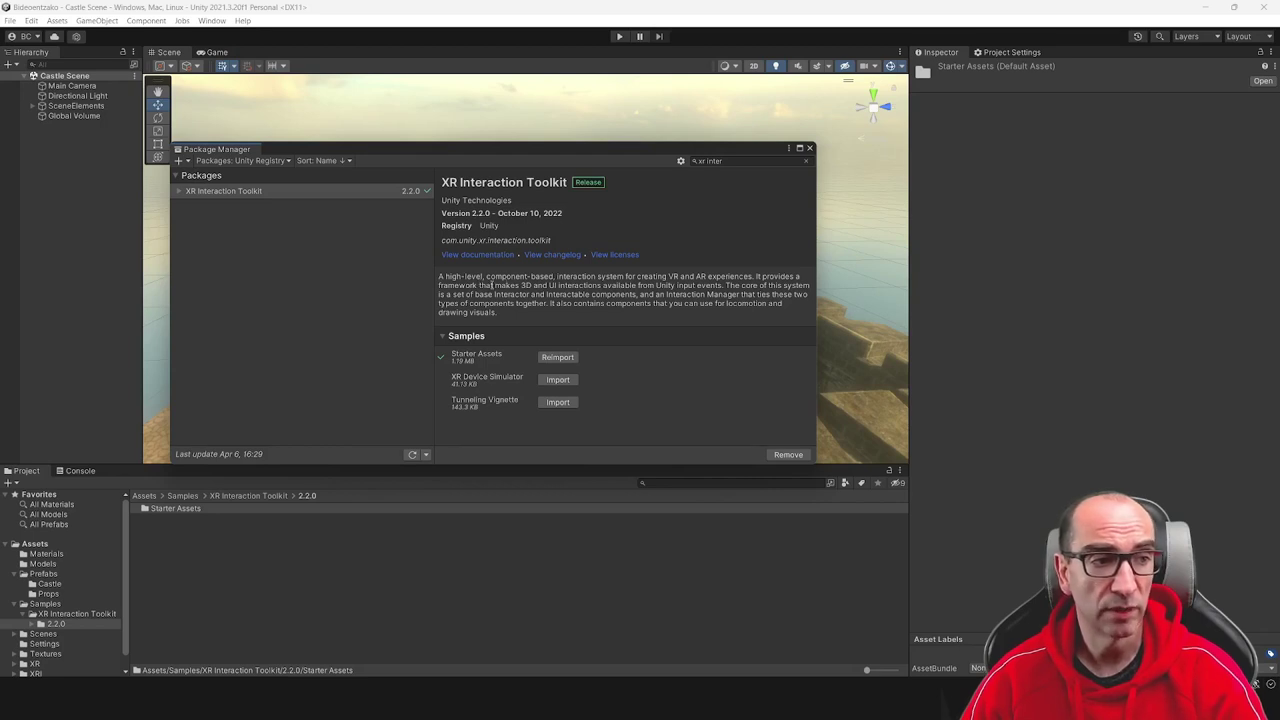
# Close the Package Manager window and bring the scene view closer to the castle walls
pyautogui.click(181, 161)
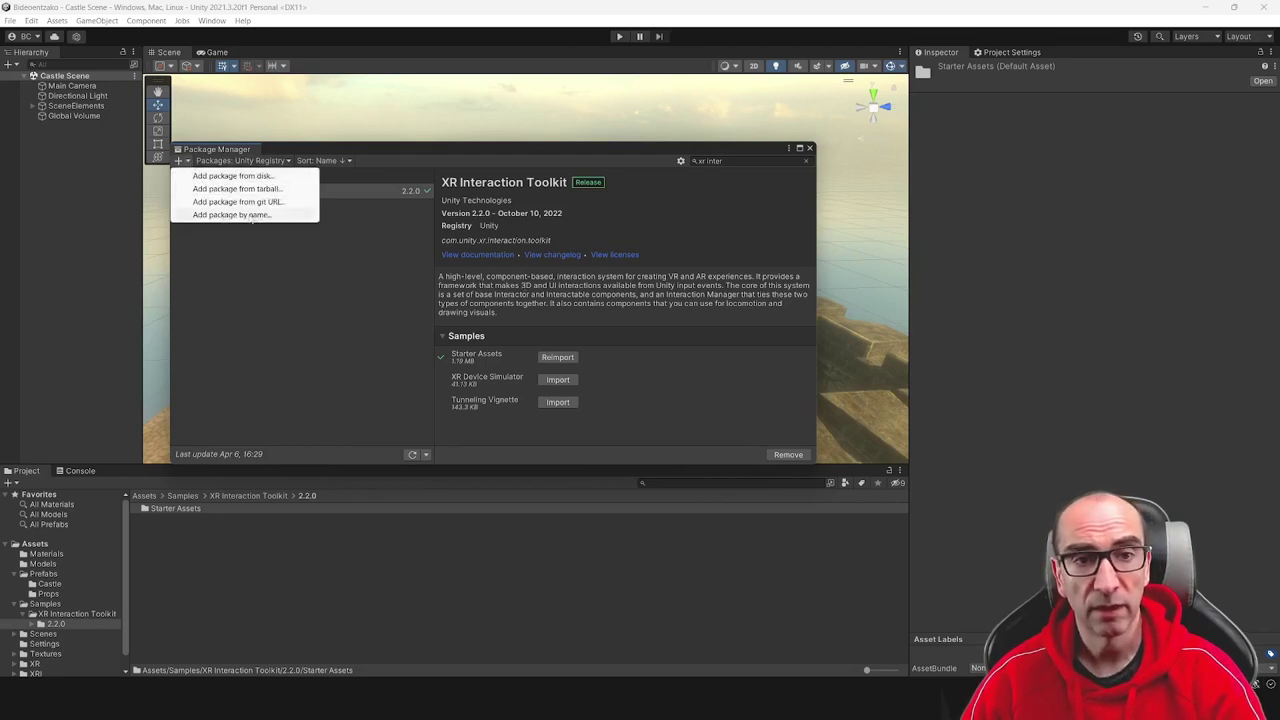
pyautogui.click(309, 277)
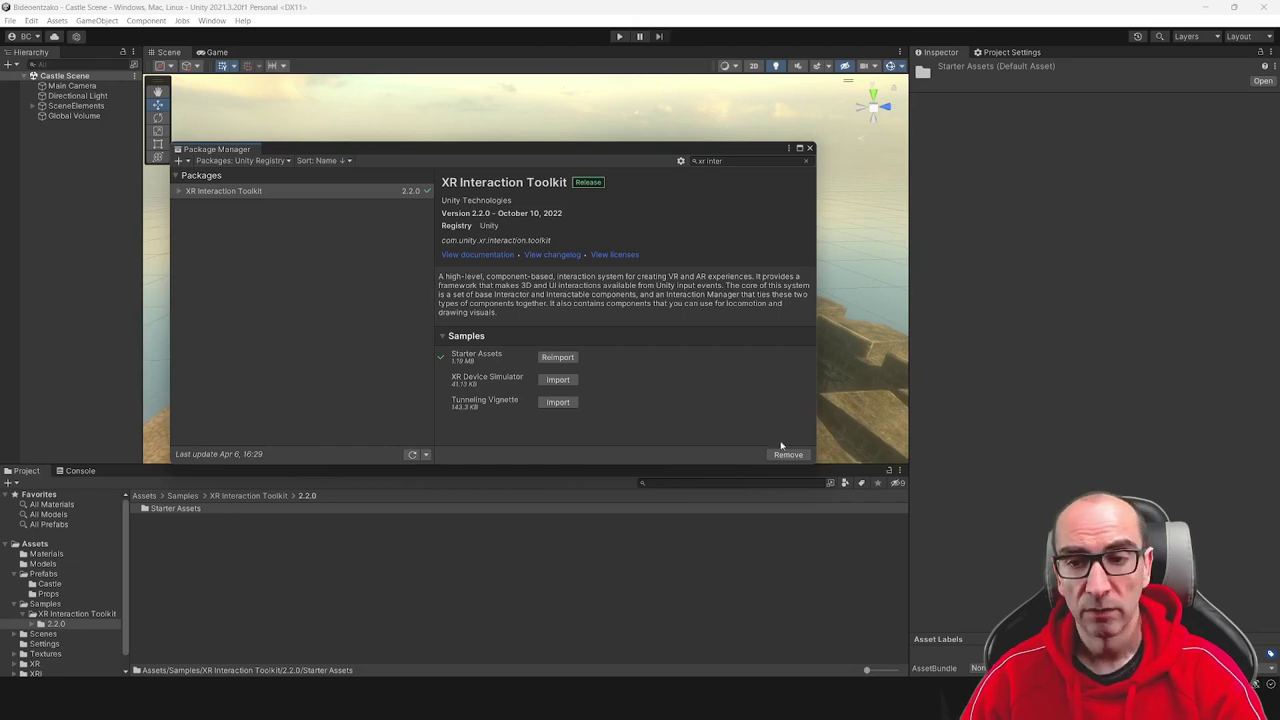
pyautogui.click(809, 148)
pyautogui.moveTo(627, 307); pyautogui.dragTo(628, 323, button='right')
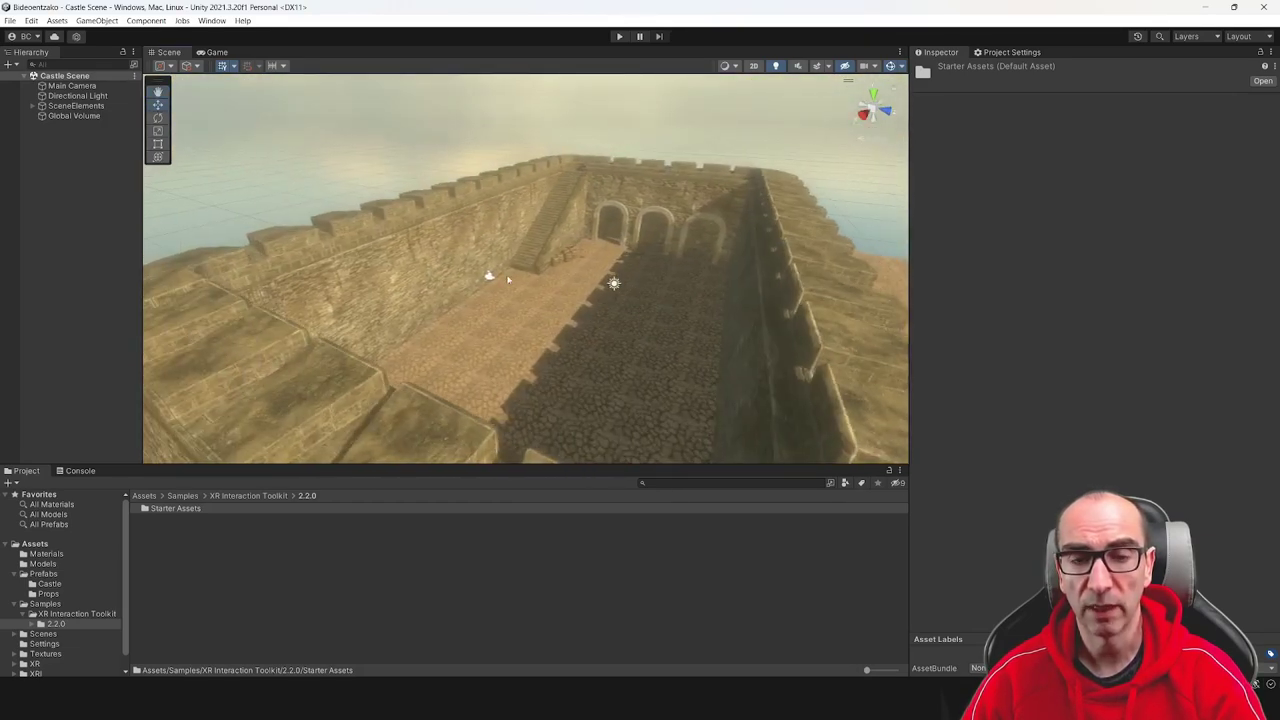
# In Build Settings, add the open Castle Scene to the build and switch the platform to Android
pyautogui.click(10, 21)
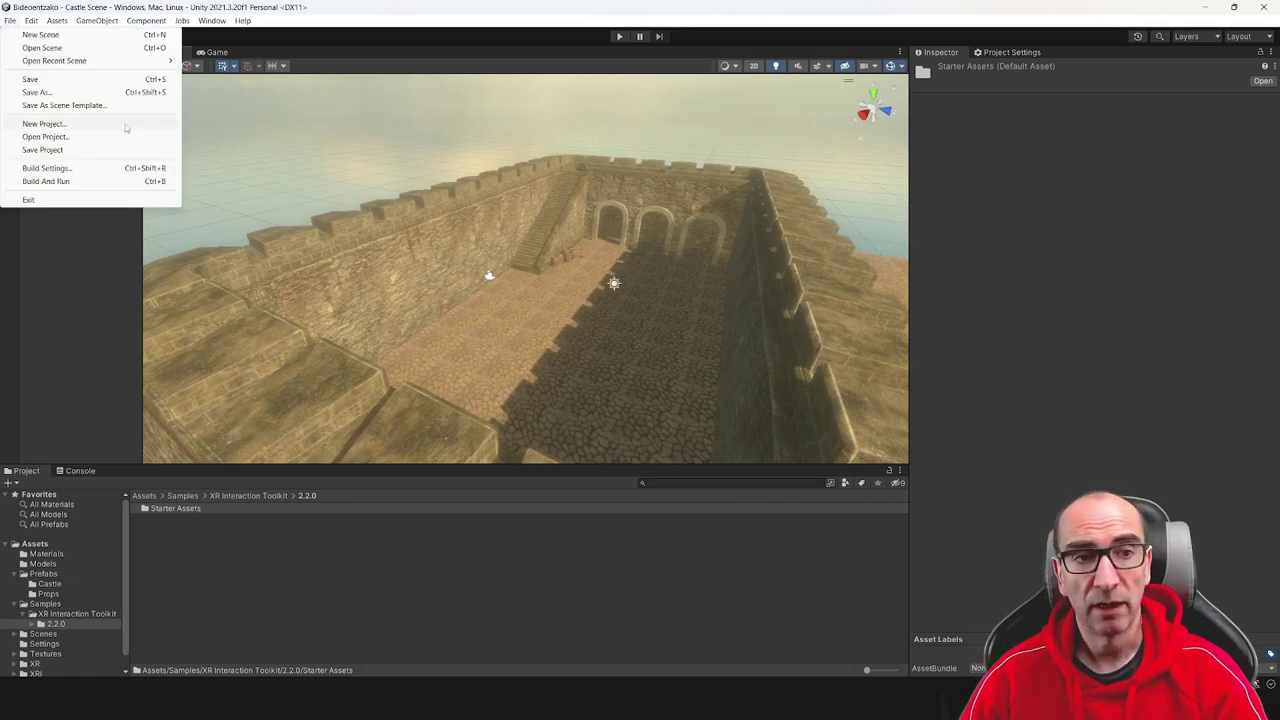
pyautogui.click(104, 172)
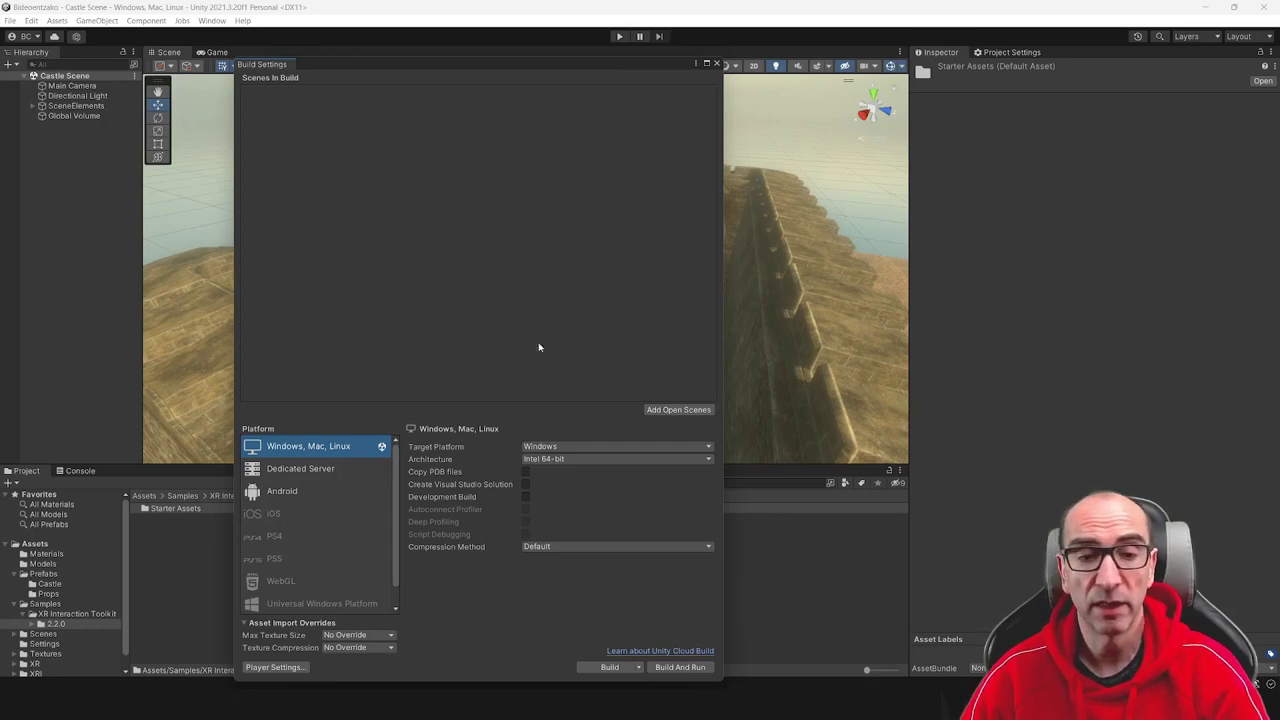
pyautogui.click(662, 409)
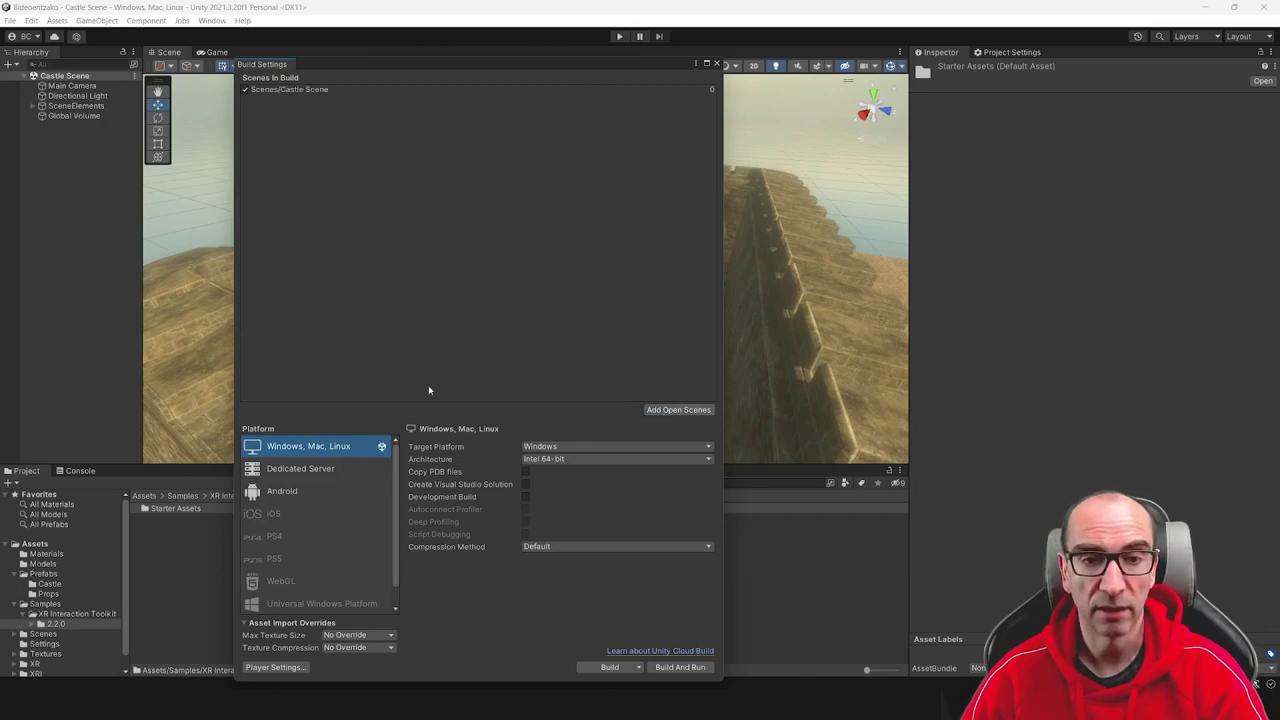
pyautogui.click(278, 491)
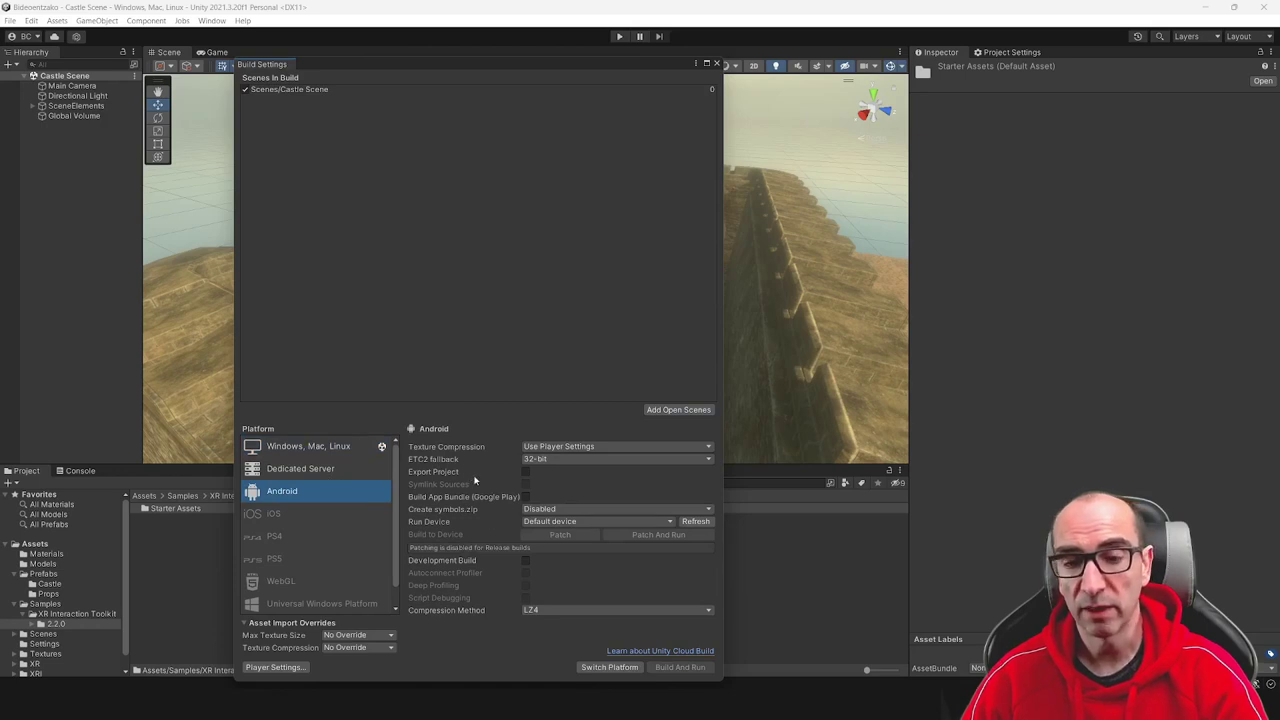
pyautogui.click(610, 667)
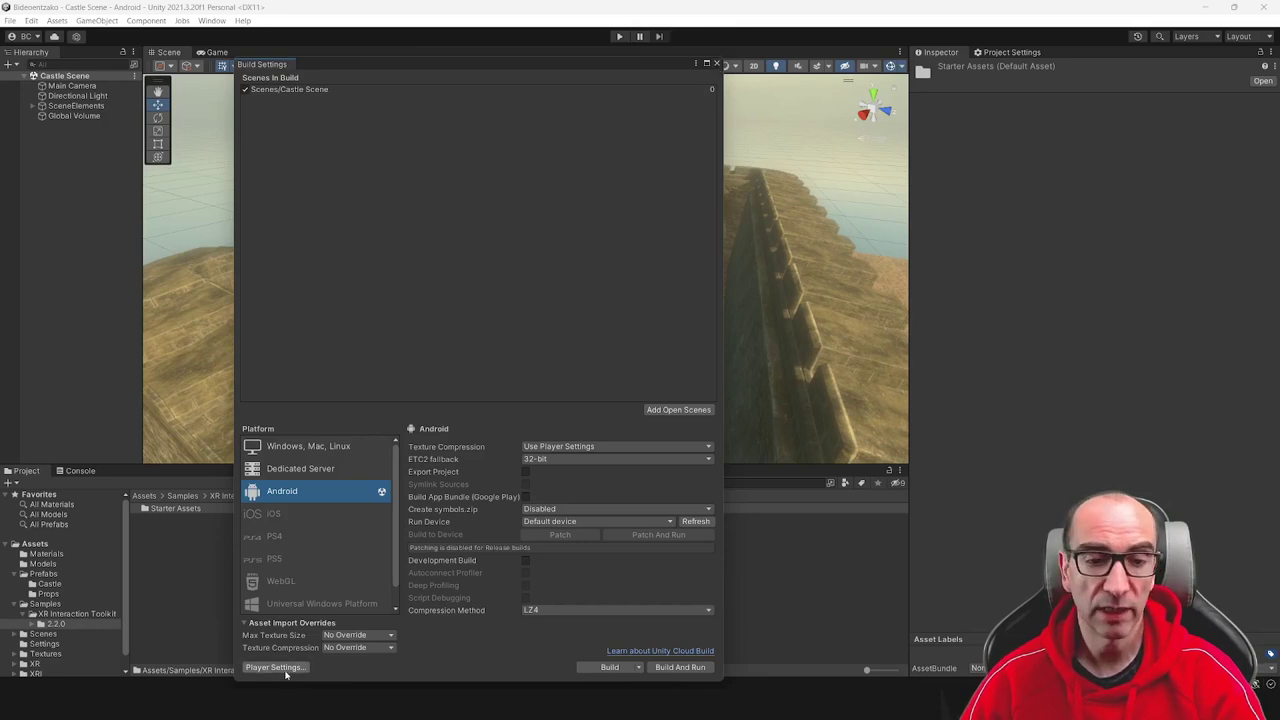
# In Player settings, turn off Auto Graphics API and remove Vulkan, leaving OpenGLES3 only
pyautogui.click(716, 63)
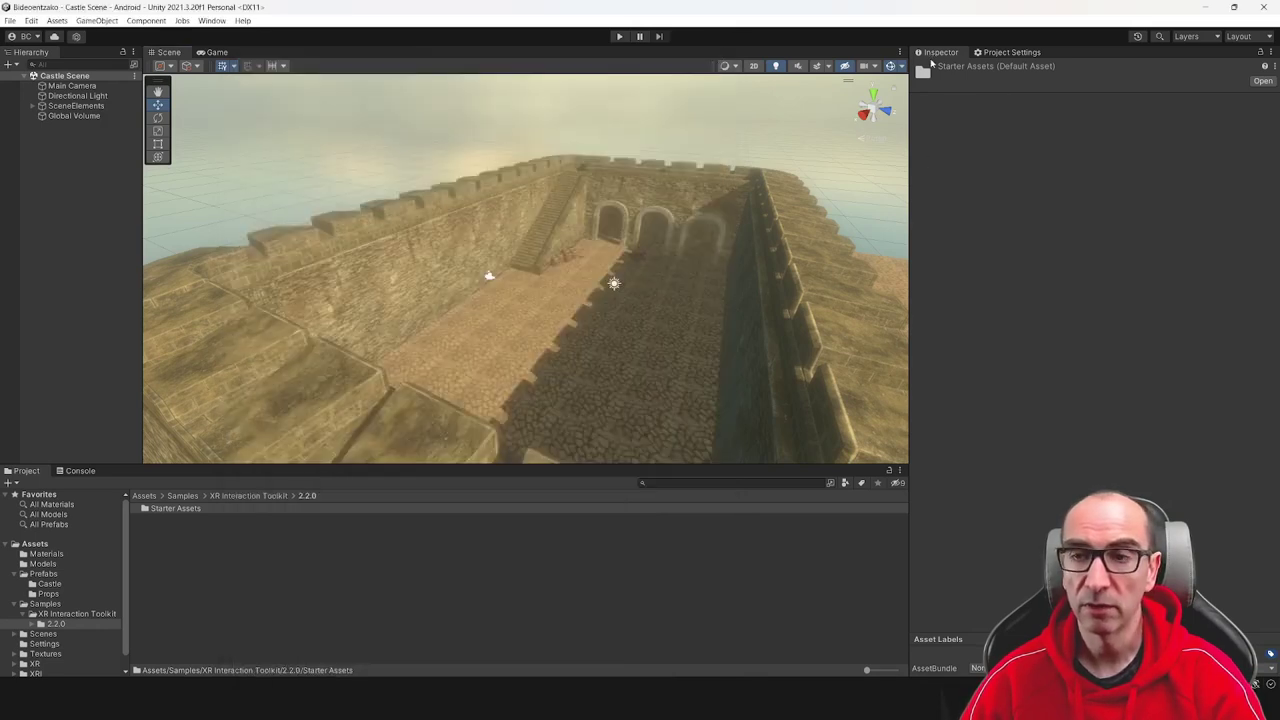
pyautogui.click(1004, 52)
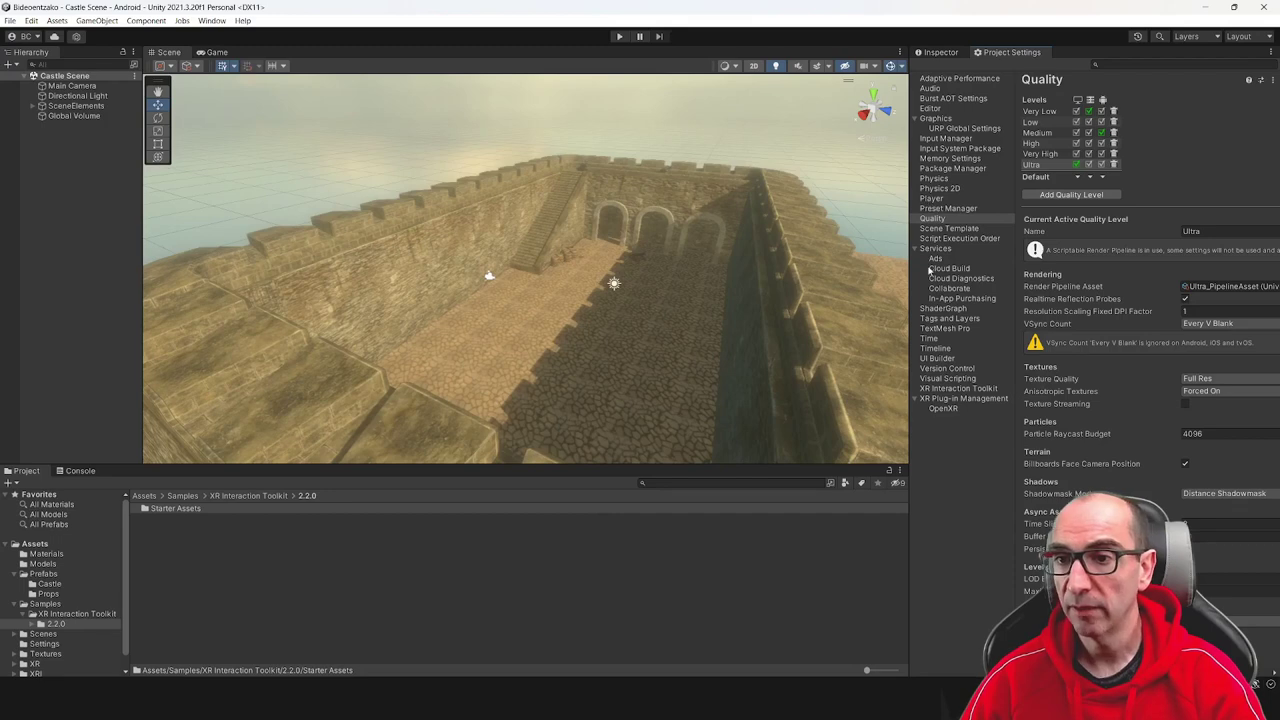
pyautogui.click(930, 200)
pyautogui.moveTo(909, 211); pyautogui.dragTo(728, 220)
pyautogui.moveTo(950, 205); pyautogui.dragTo(872, 205)
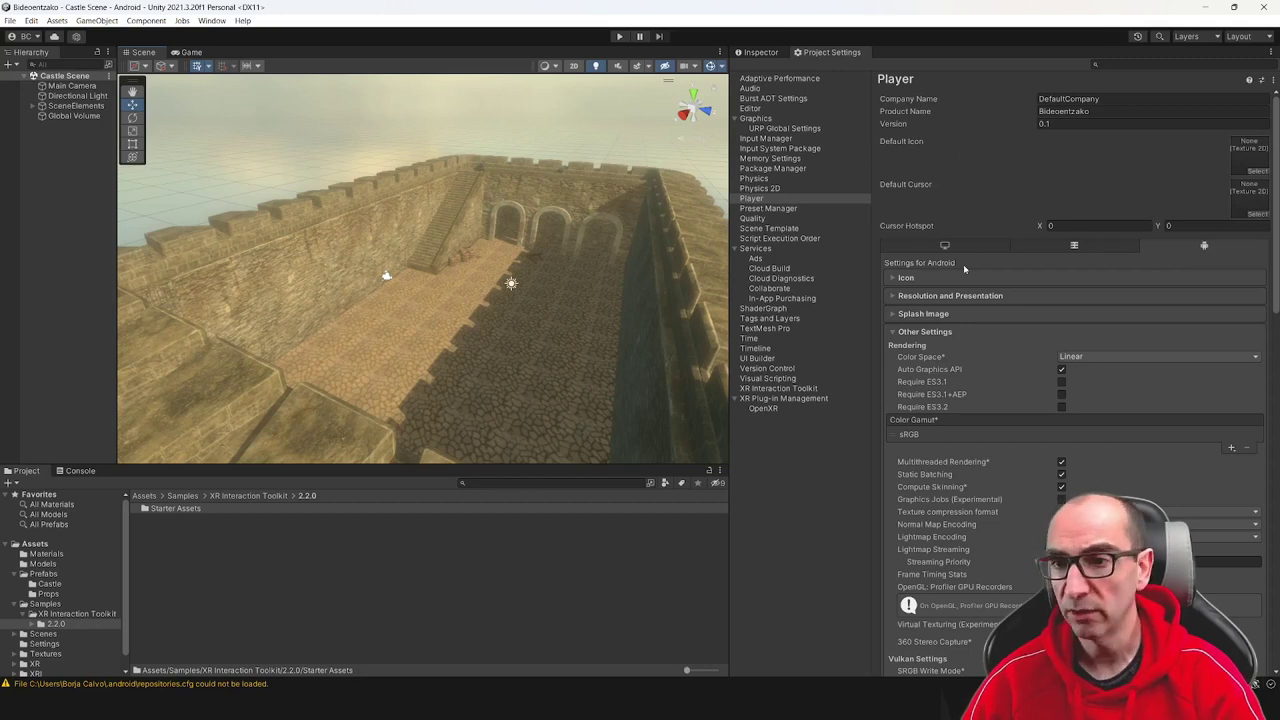
pyautogui.scroll(-2, 979, 288)
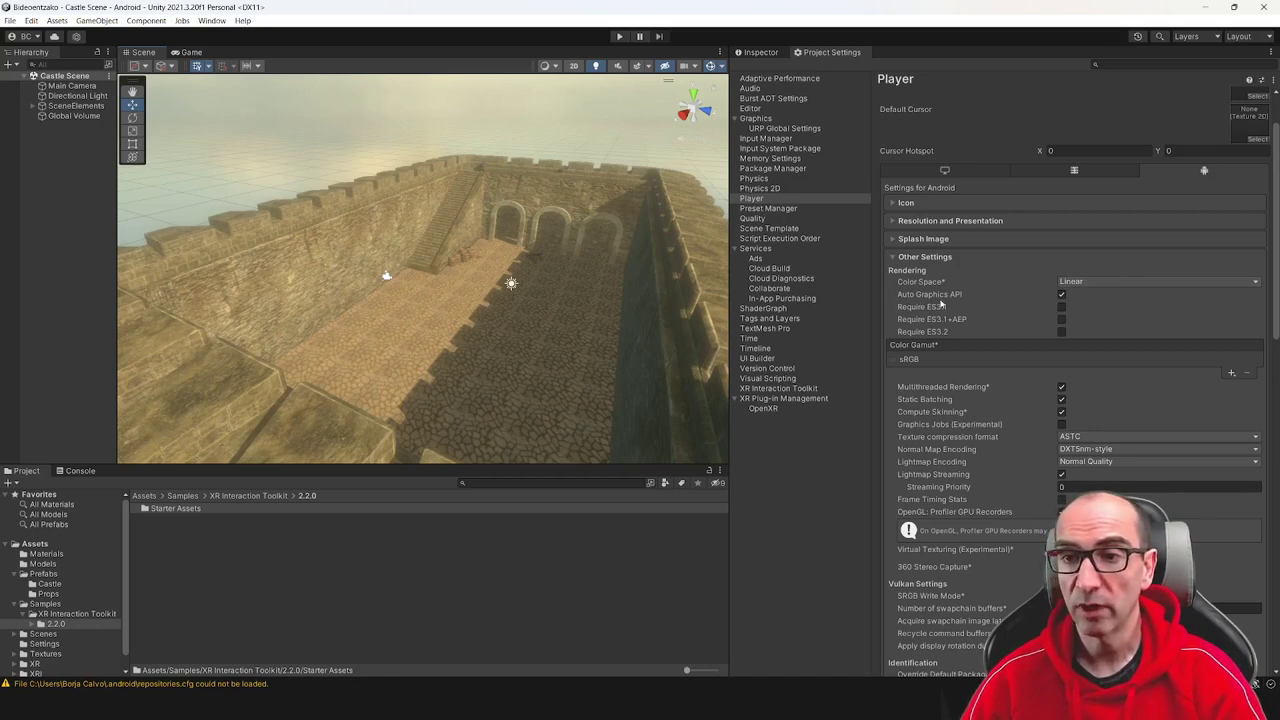
pyautogui.click(1060, 296)
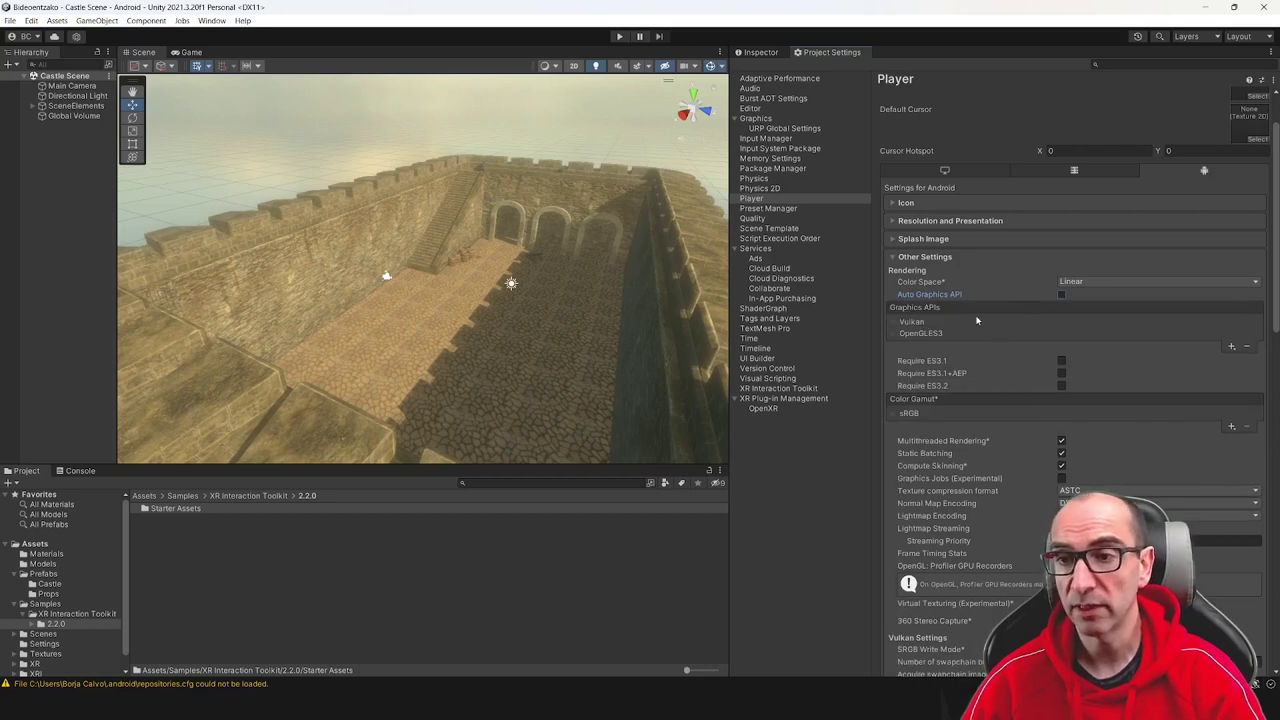
pyautogui.click(927, 323)
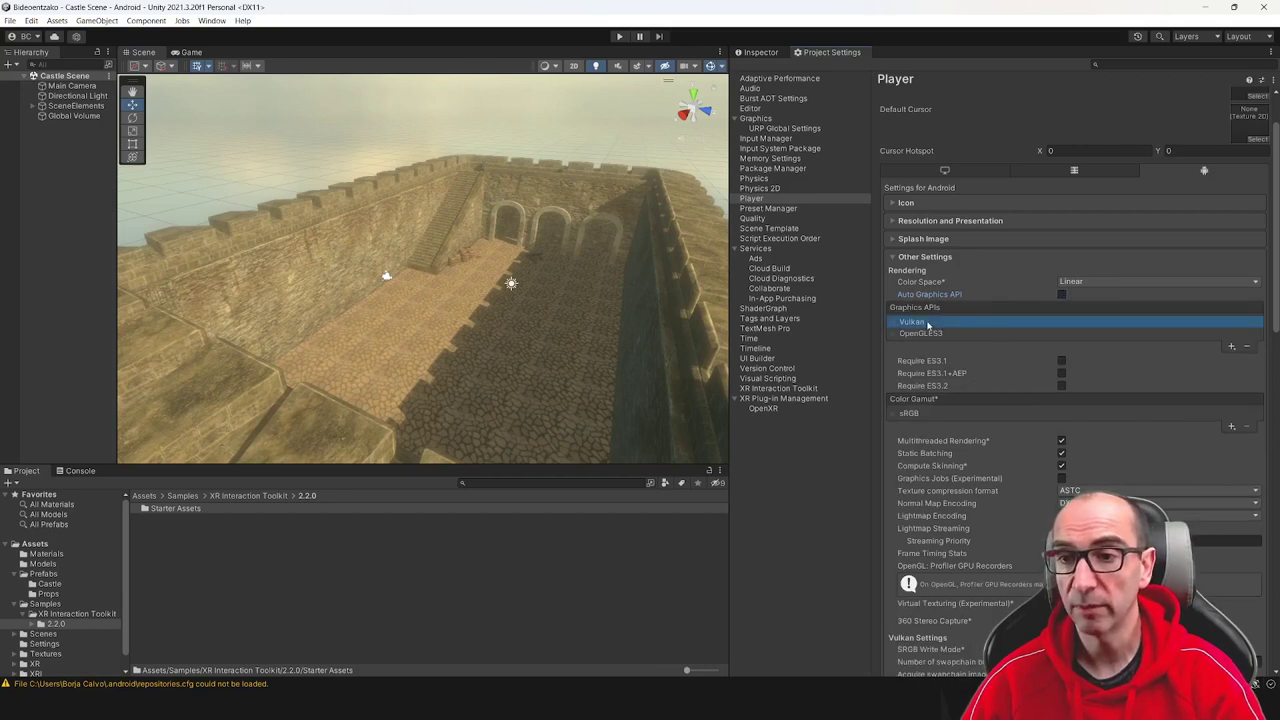
pyautogui.click(1247, 347)
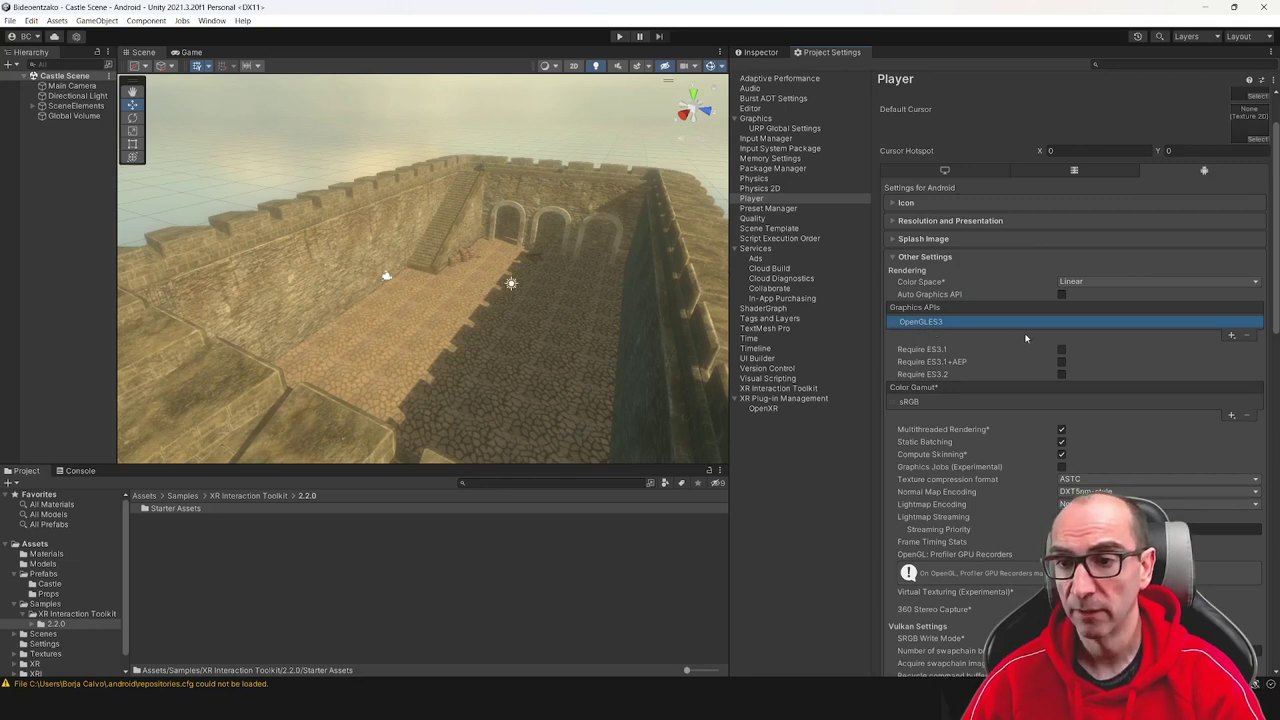
# Under Identification, set Minimum API Level to Android 10.0 (API level 29)
pyautogui.scroll(-1, 1008, 330)
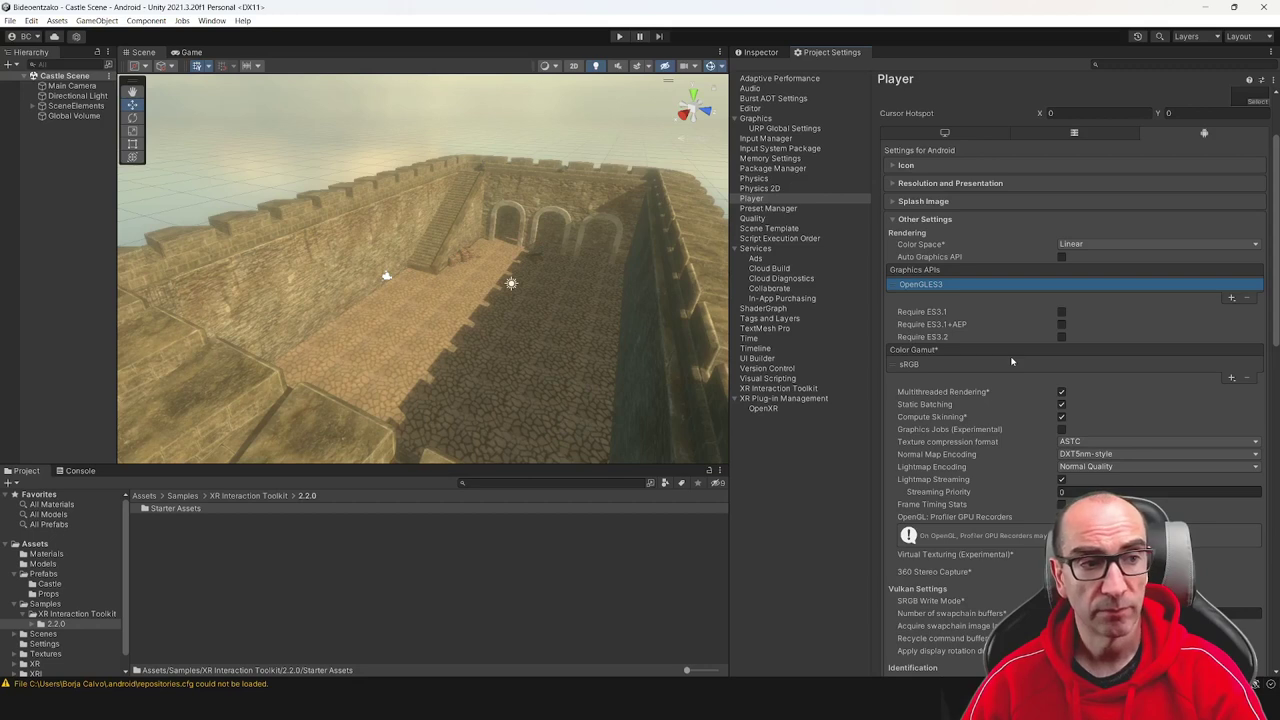
pyautogui.scroll(-1, 1011, 361)
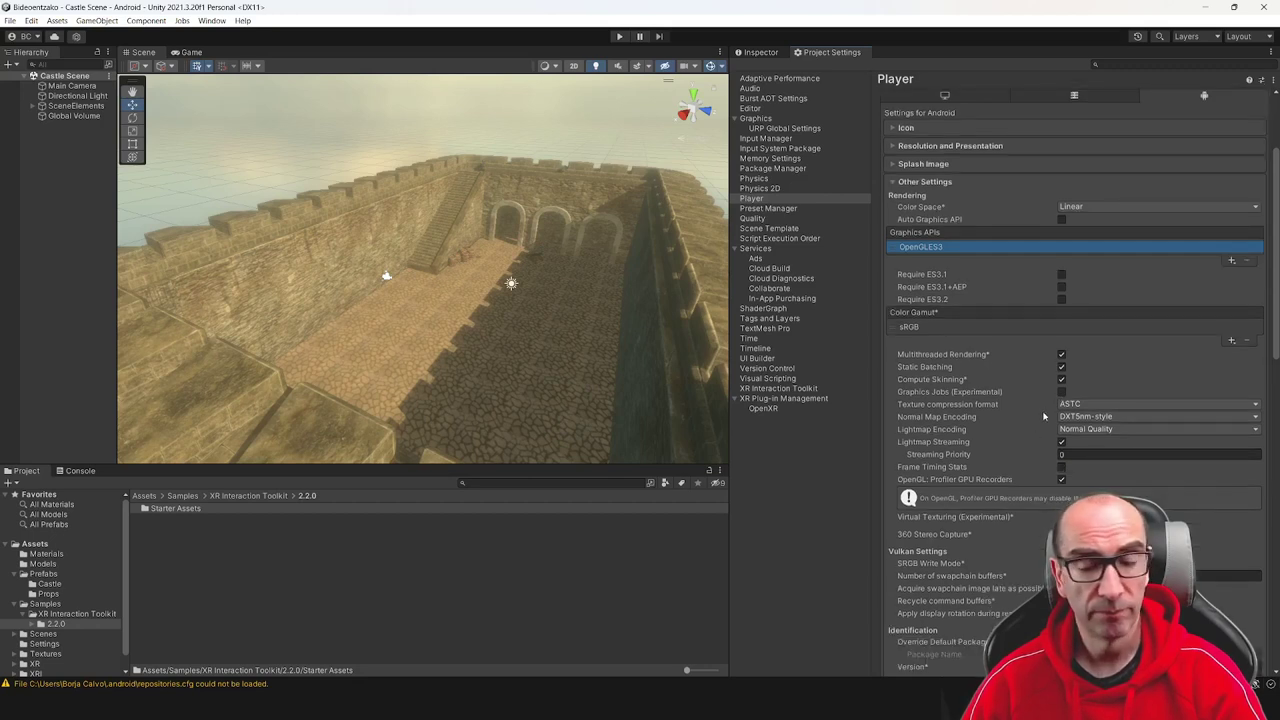
pyautogui.scroll(-1, 1041, 414)
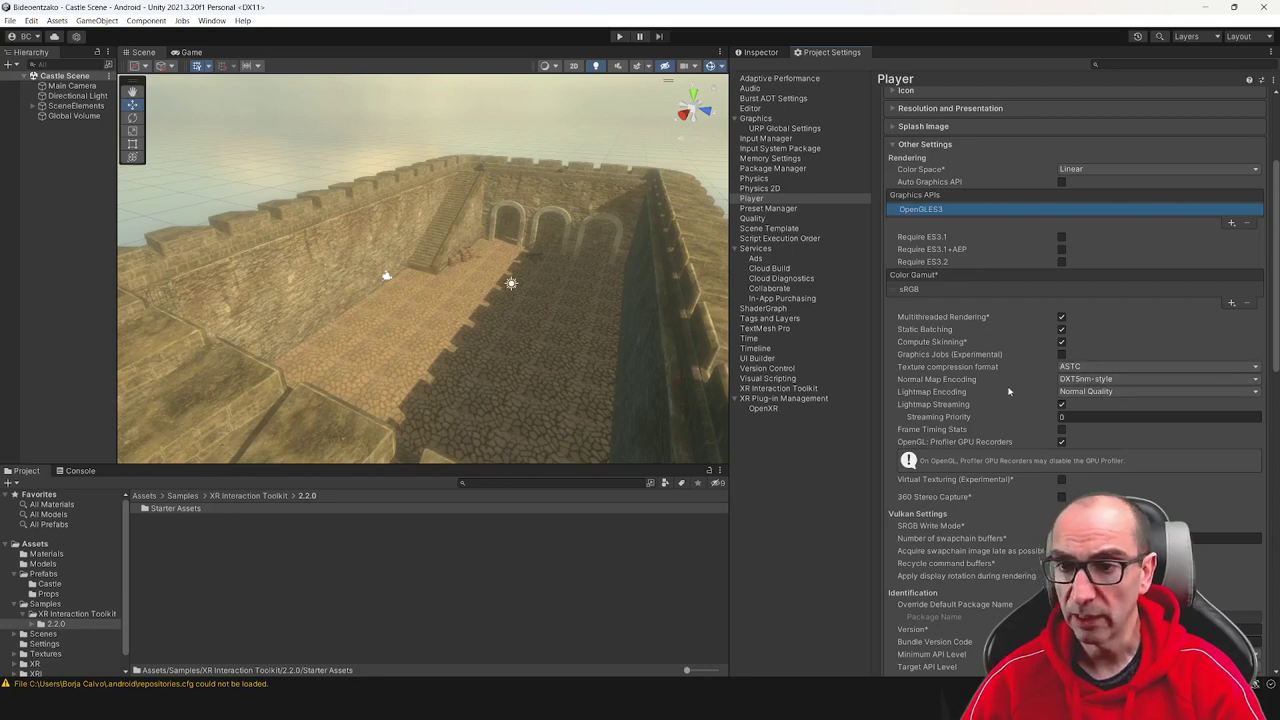
pyautogui.scroll(-1, 987, 388)
pyautogui.scroll(-2, 987, 388)
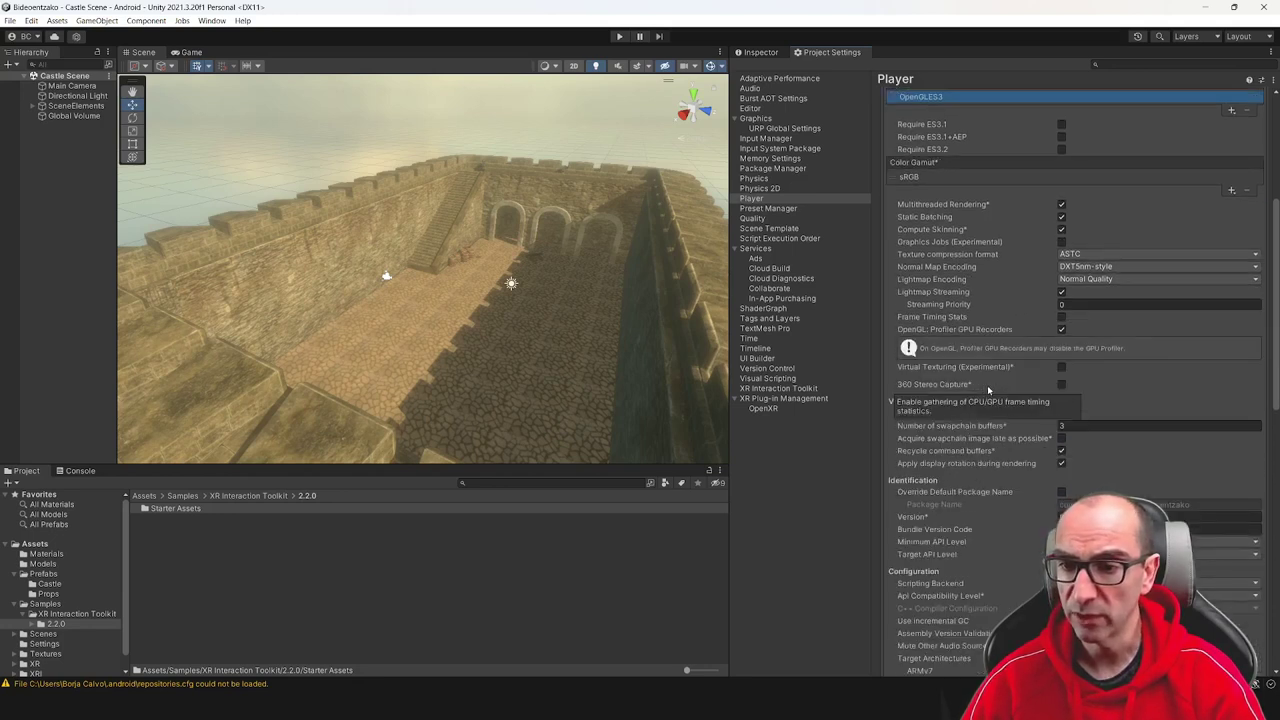
pyautogui.scroll(-1, 1137, 463)
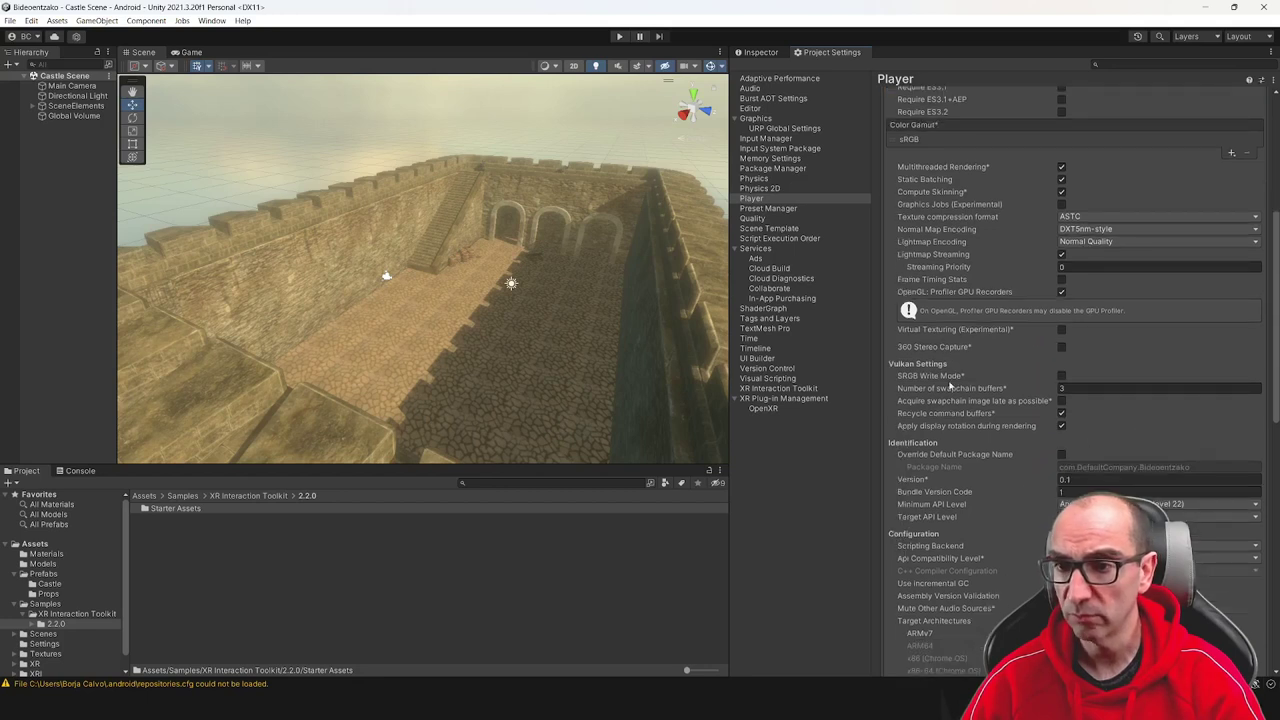
pyautogui.scroll(-2, 991, 415)
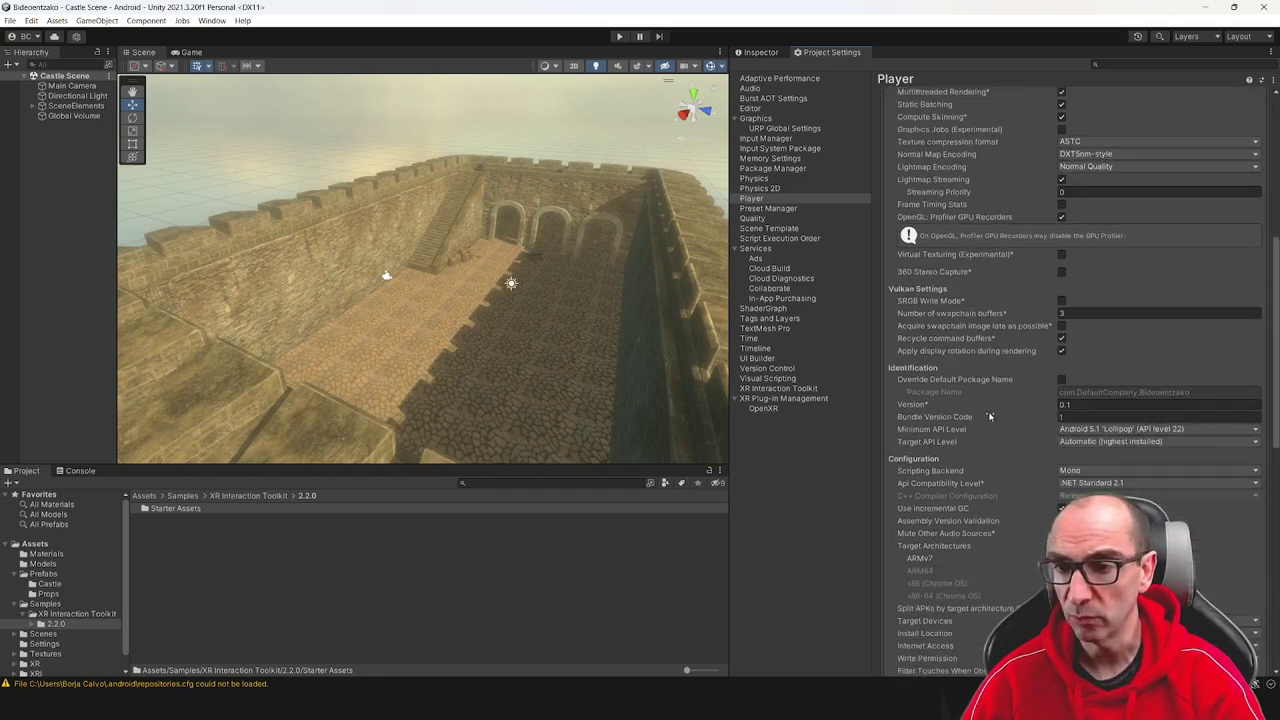
pyautogui.scroll(-1, 991, 415)
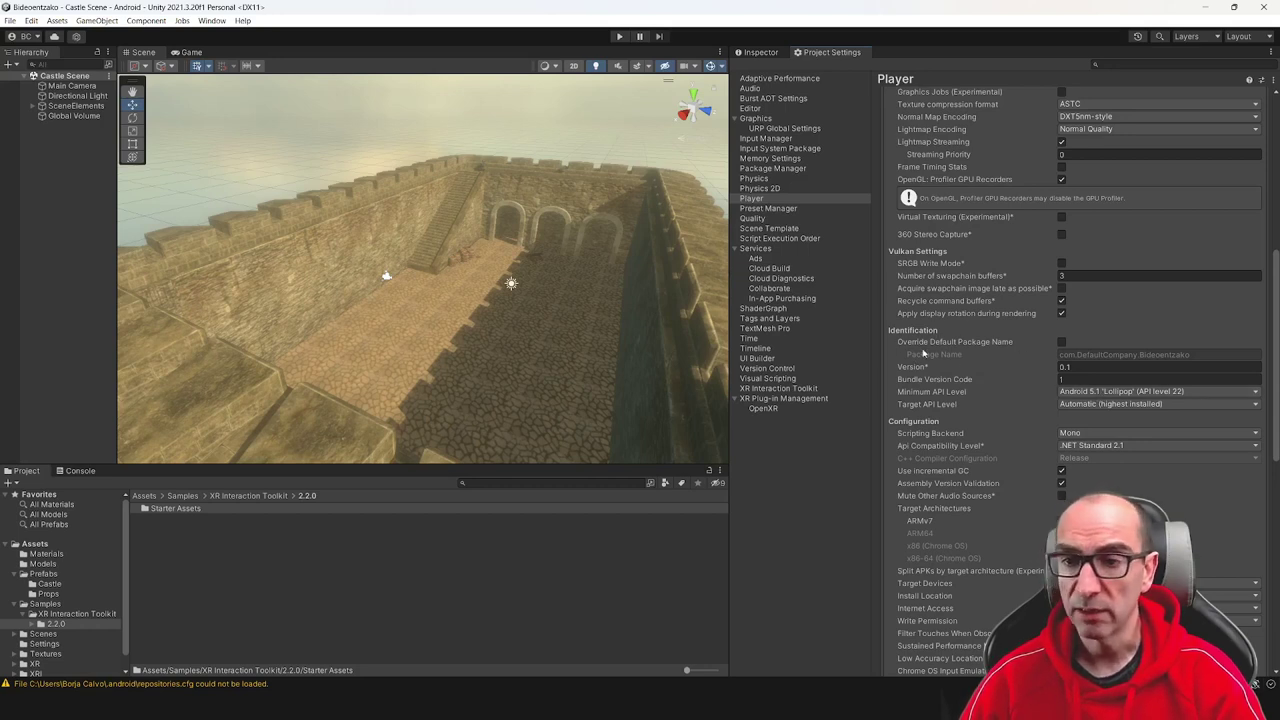
pyautogui.click(1061, 342)
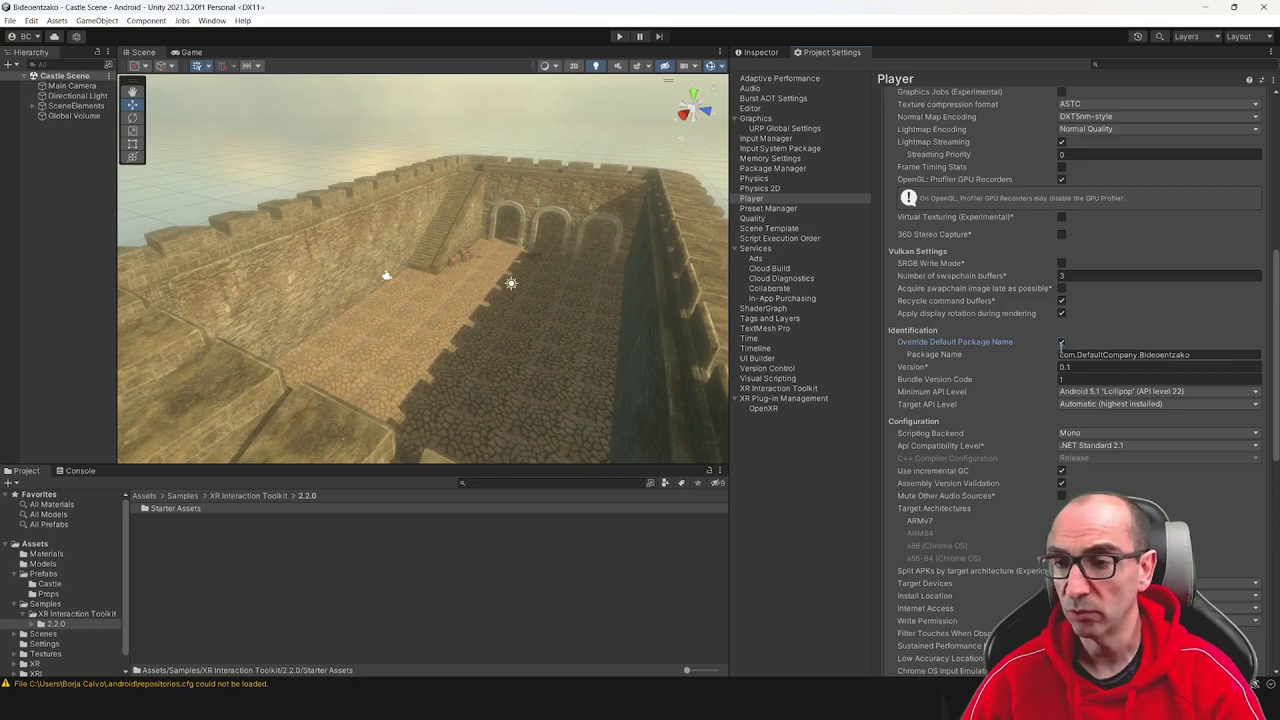
pyautogui.click(1061, 342)
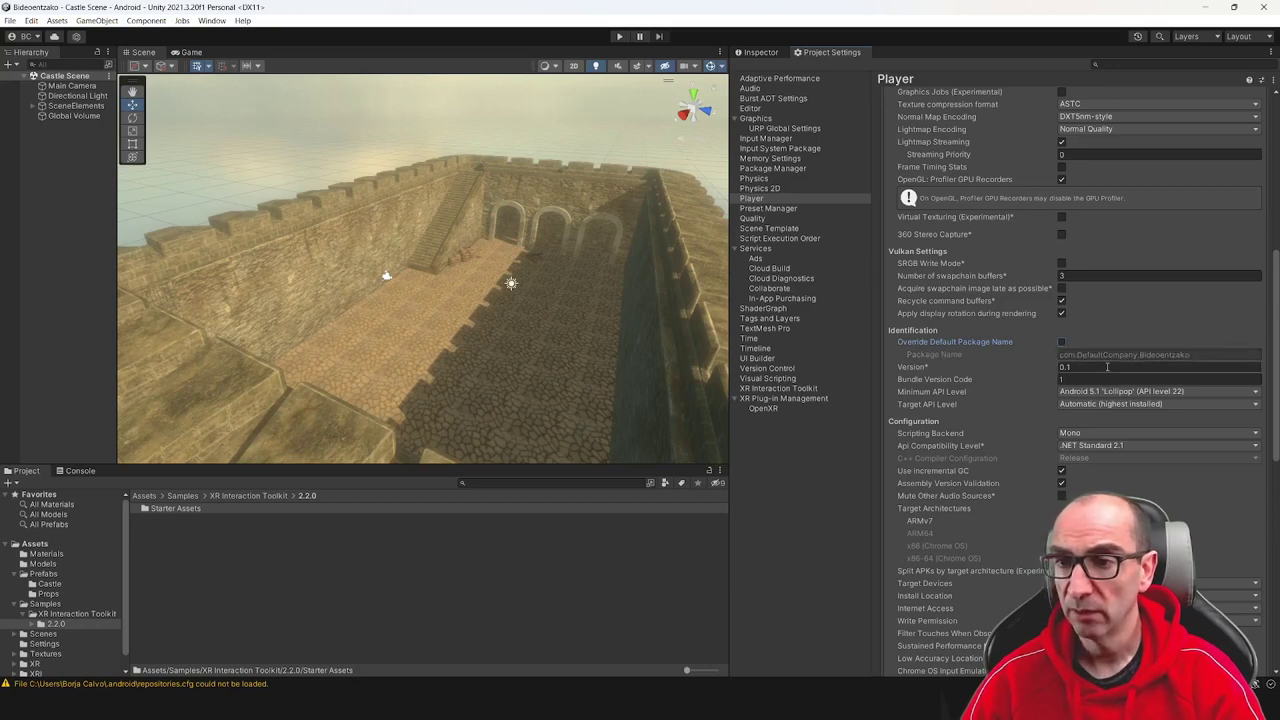
pyautogui.click(1142, 391)
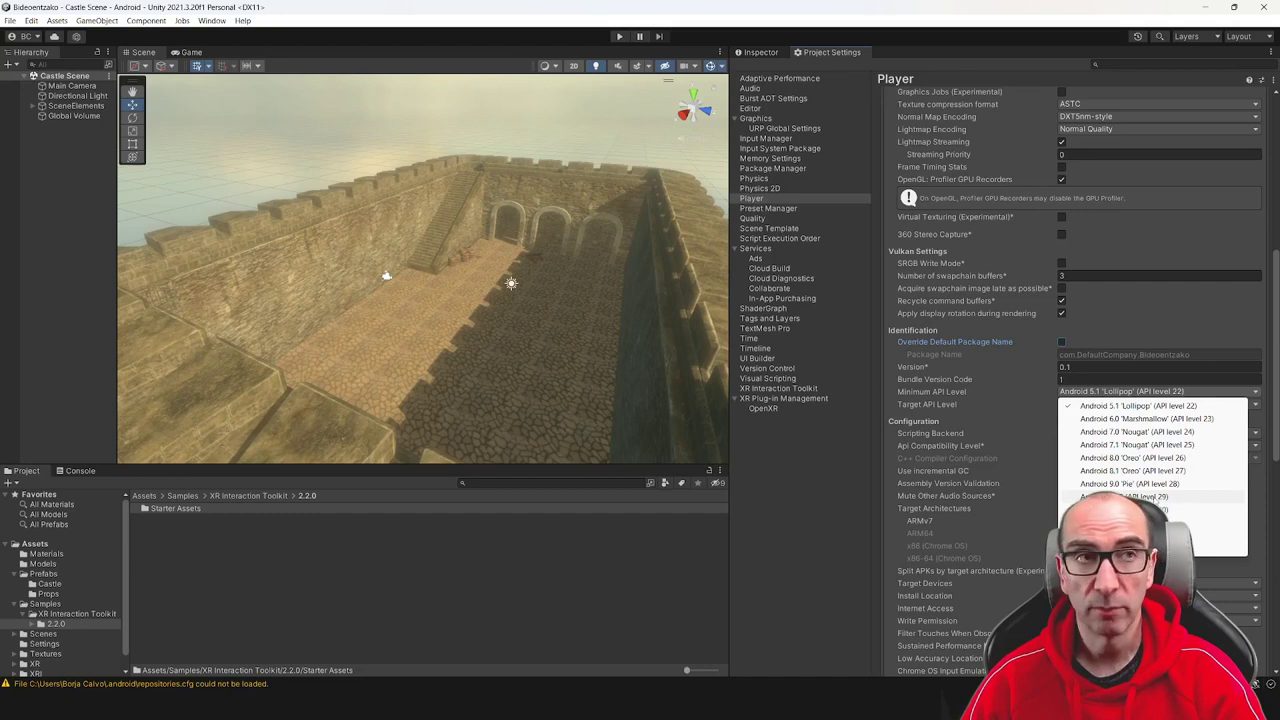
pyautogui.click(1150, 496)
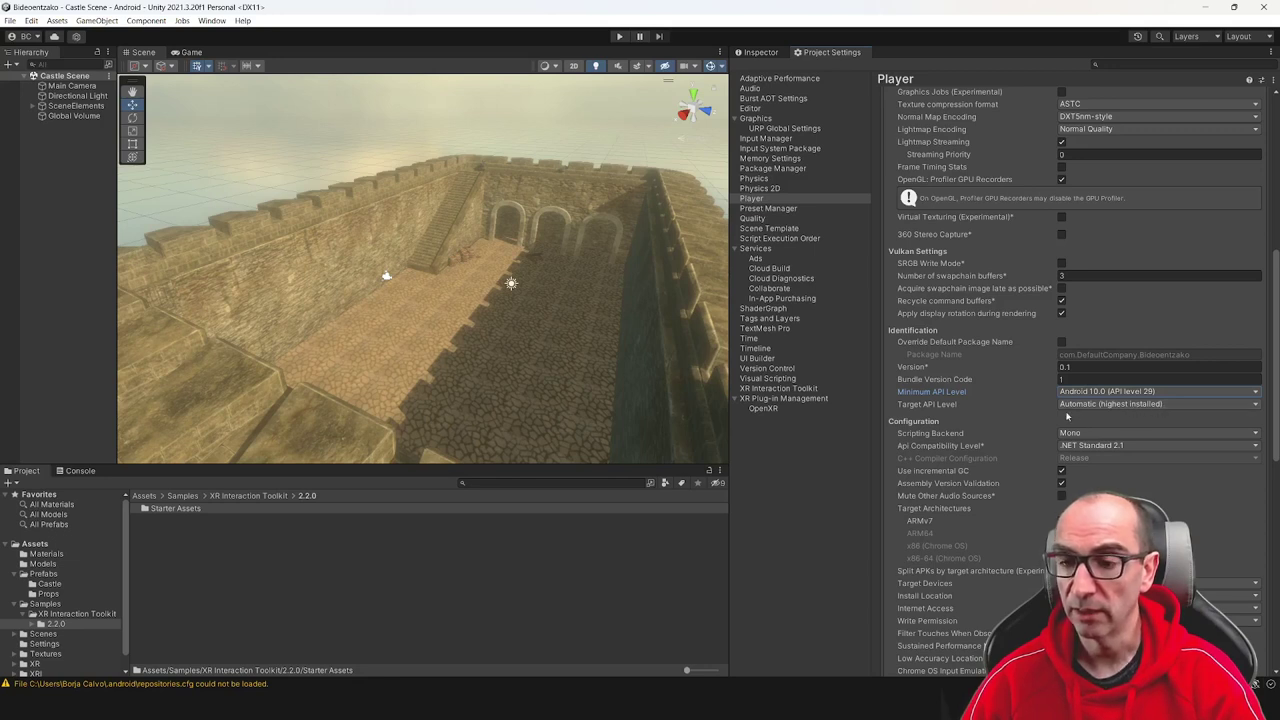
# Switch the Scripting Backend to IL2CPP and target ARM64 instead of ARMv7
pyautogui.scroll(-1, 1030, 412)
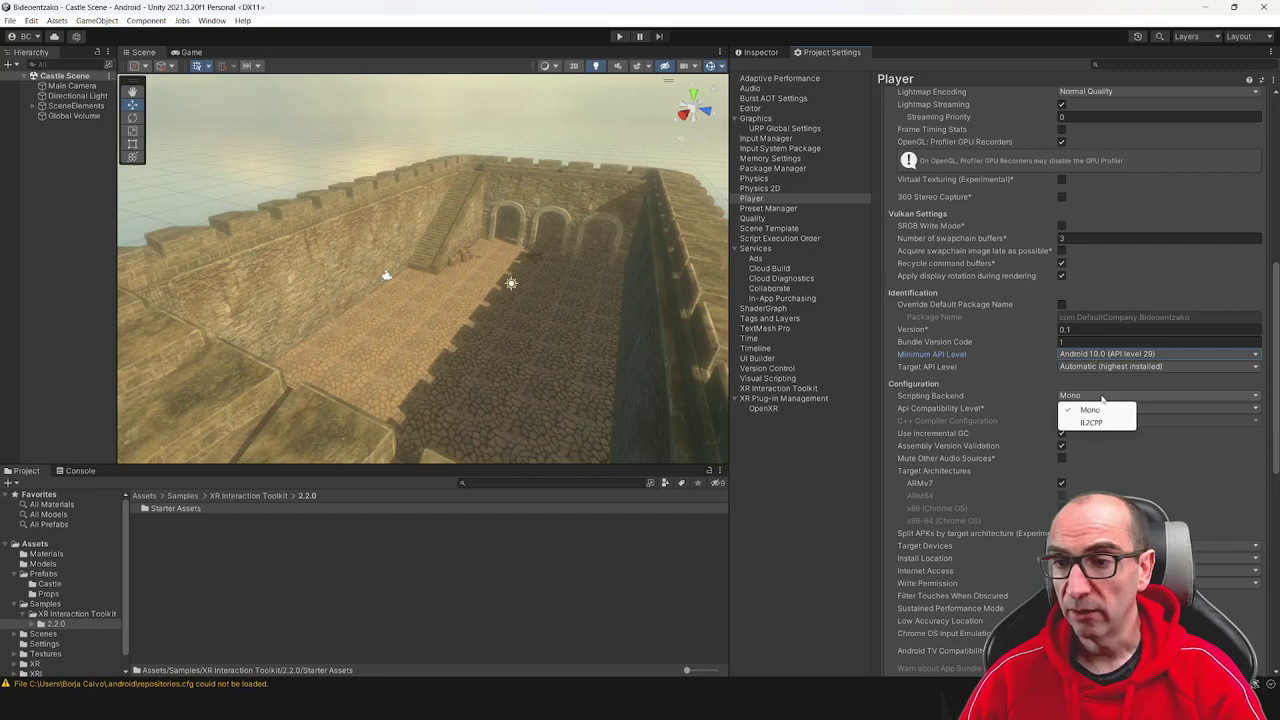
pyautogui.click(1108, 422)
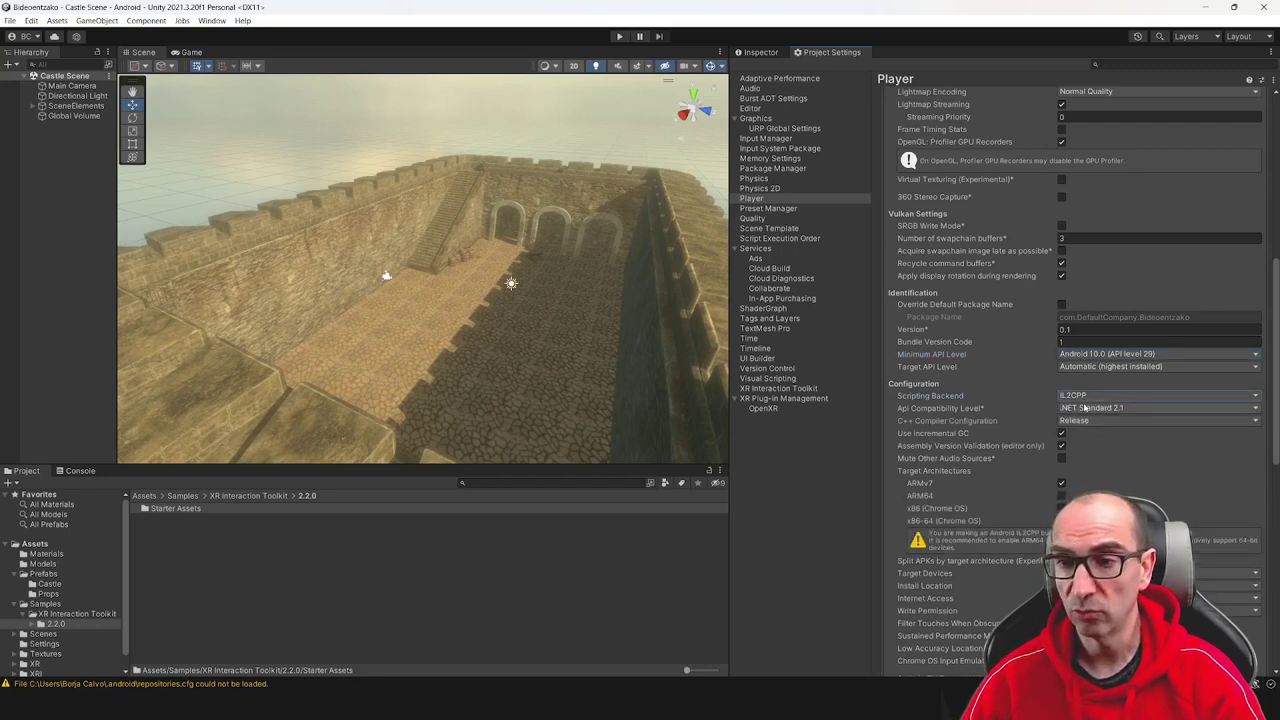
pyautogui.scroll(-1, 1106, 443)
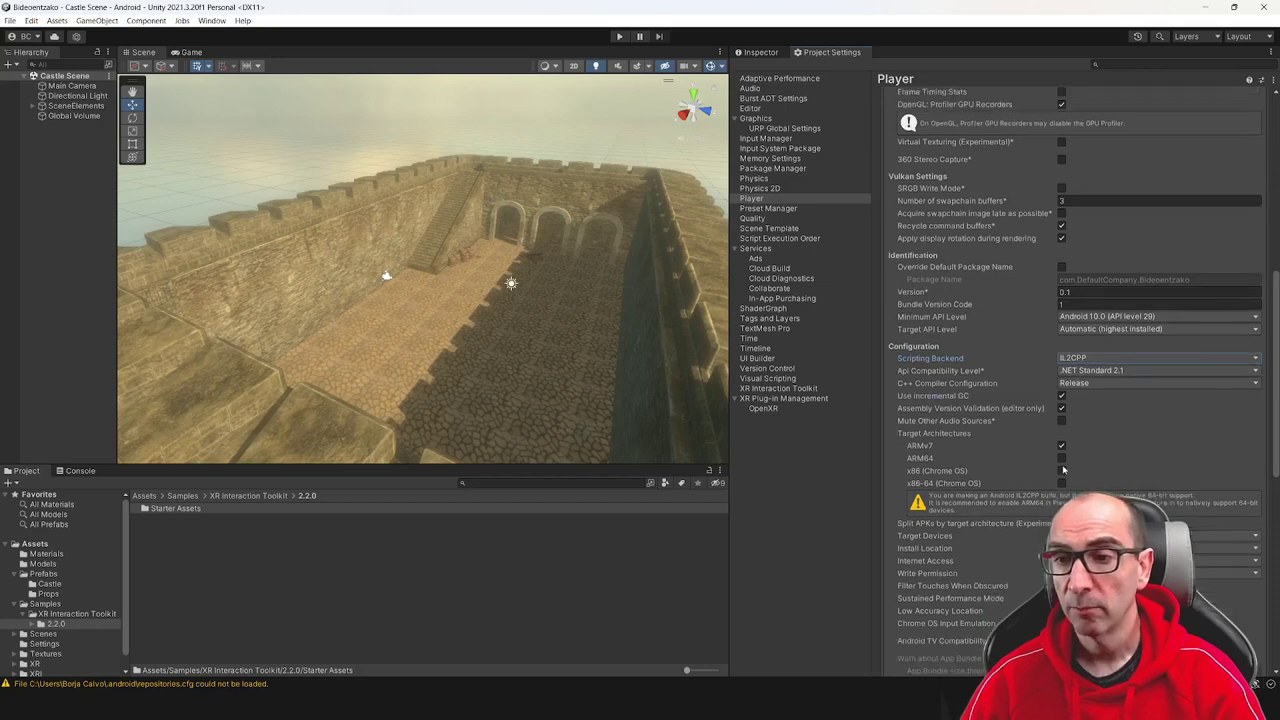
pyautogui.scroll(-1, 1106, 443)
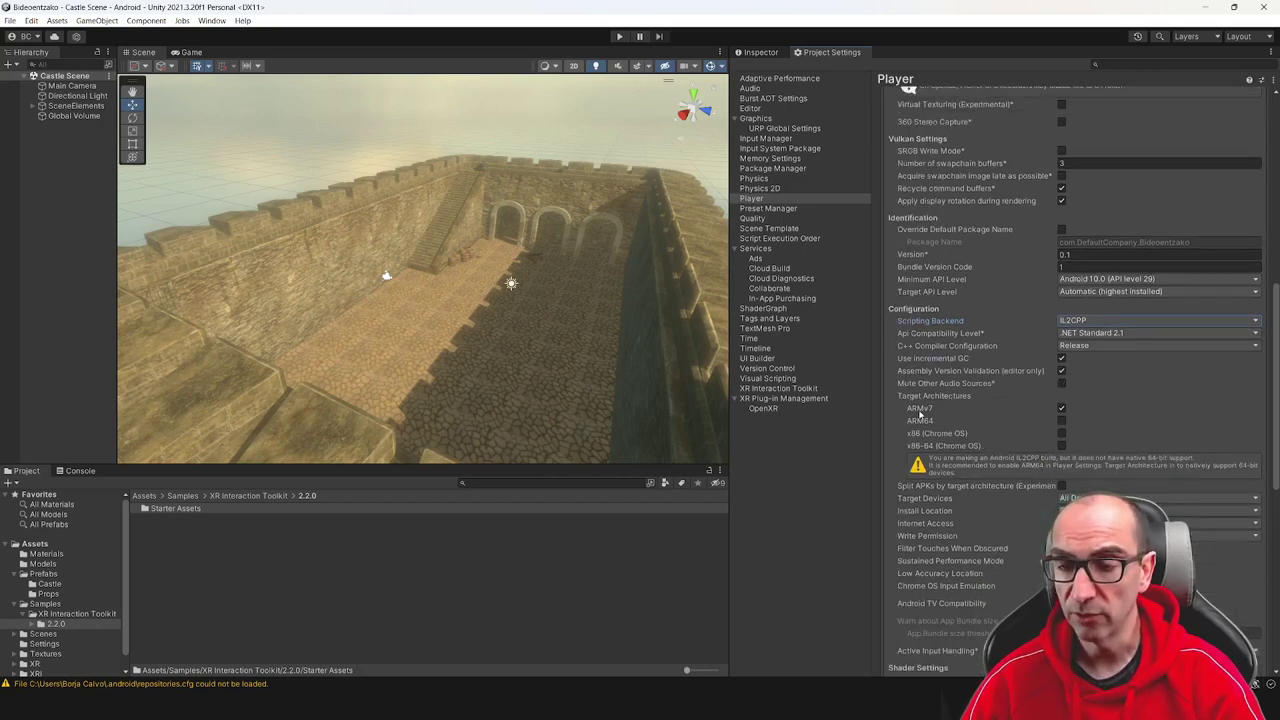
pyautogui.click(1062, 420)
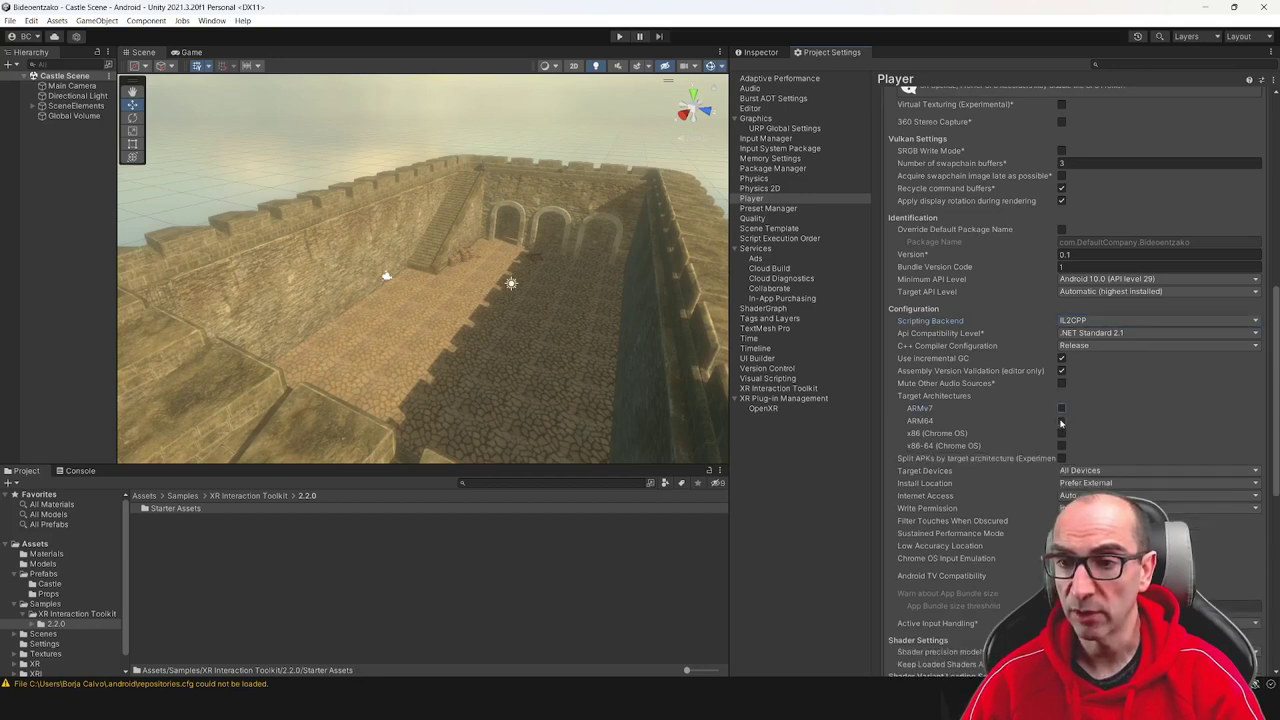
pyautogui.click(1062, 408)
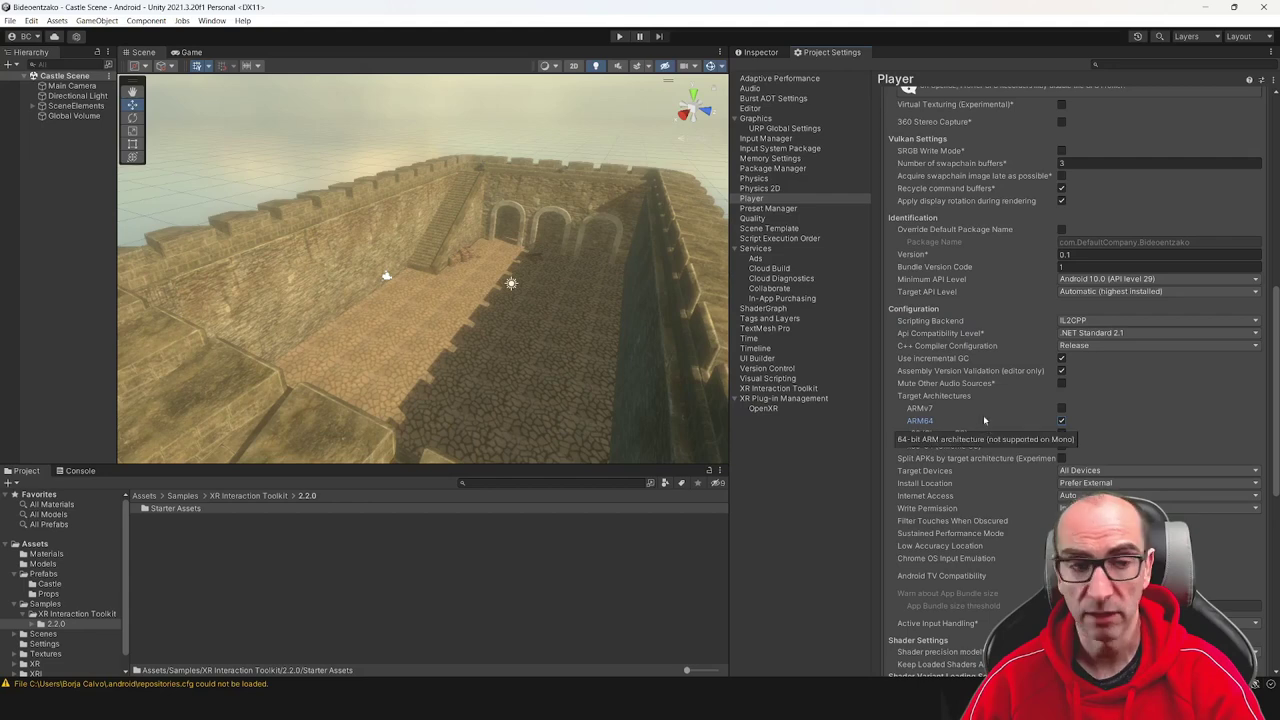
# Review the remaining Other Settings down to Active Input Handling and widen the Scene view
pyautogui.scroll(-1, 1065, 392)
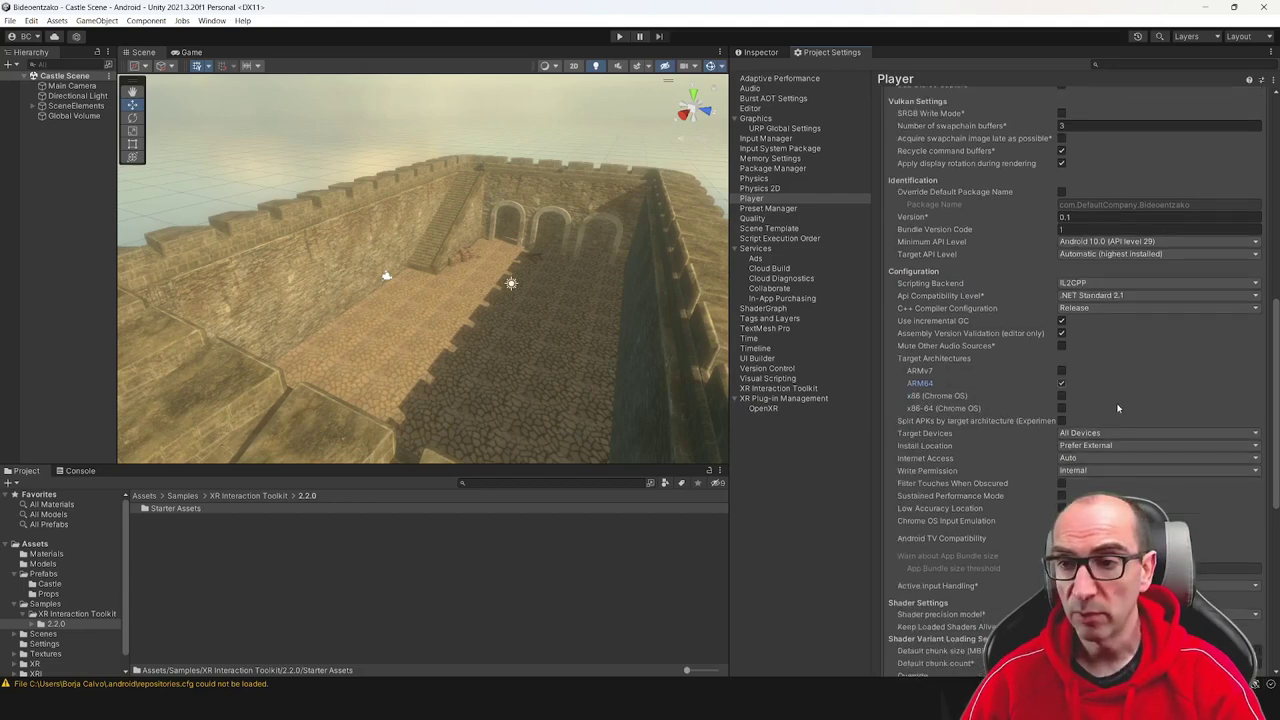
pyautogui.scroll(-2, 1117, 401)
pyautogui.scroll(-2, 1086, 397)
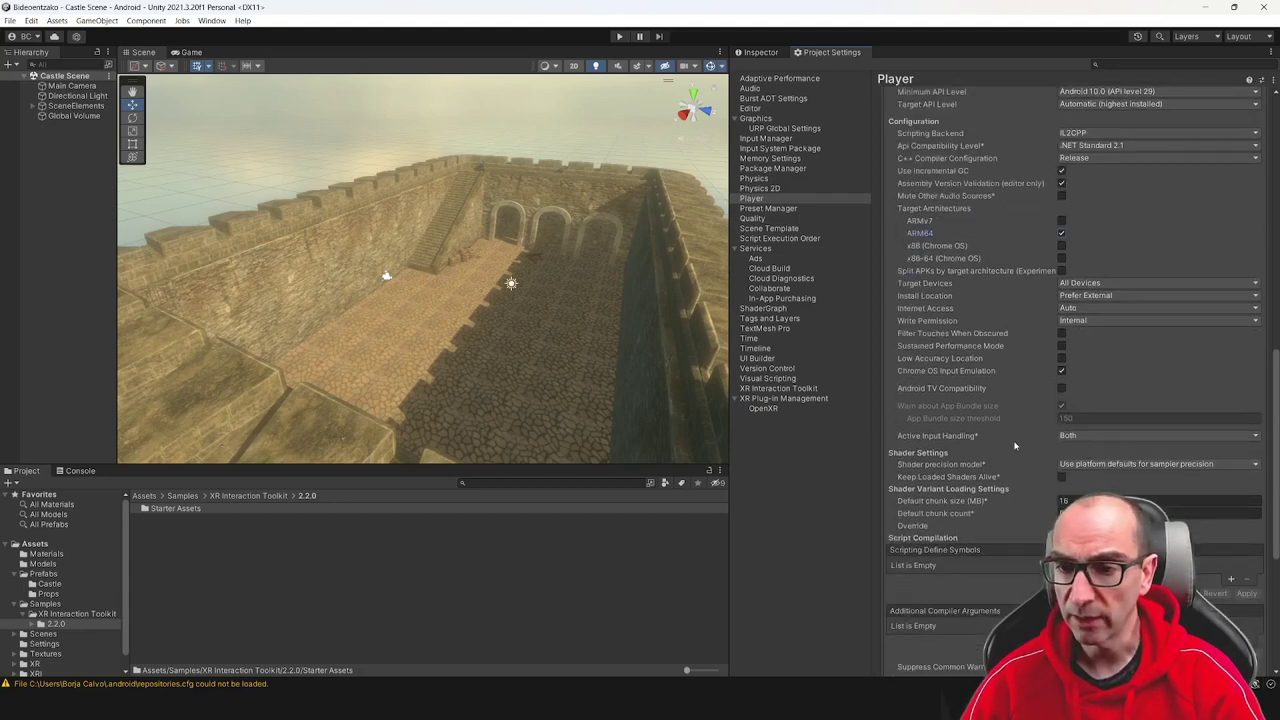
pyautogui.scroll(-3, 1060, 420)
pyautogui.scroll(-4, 1039, 443)
pyautogui.scroll(-2, 1032, 455)
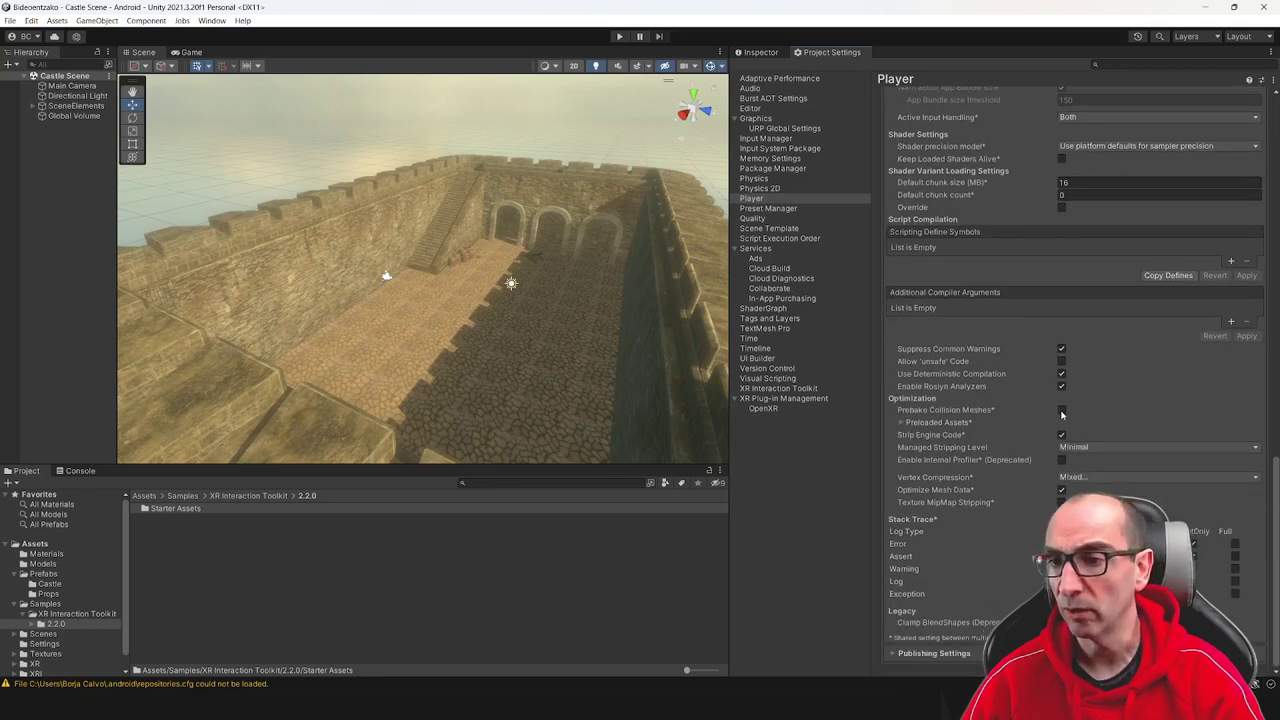
pyautogui.scroll(2, 1045, 445)
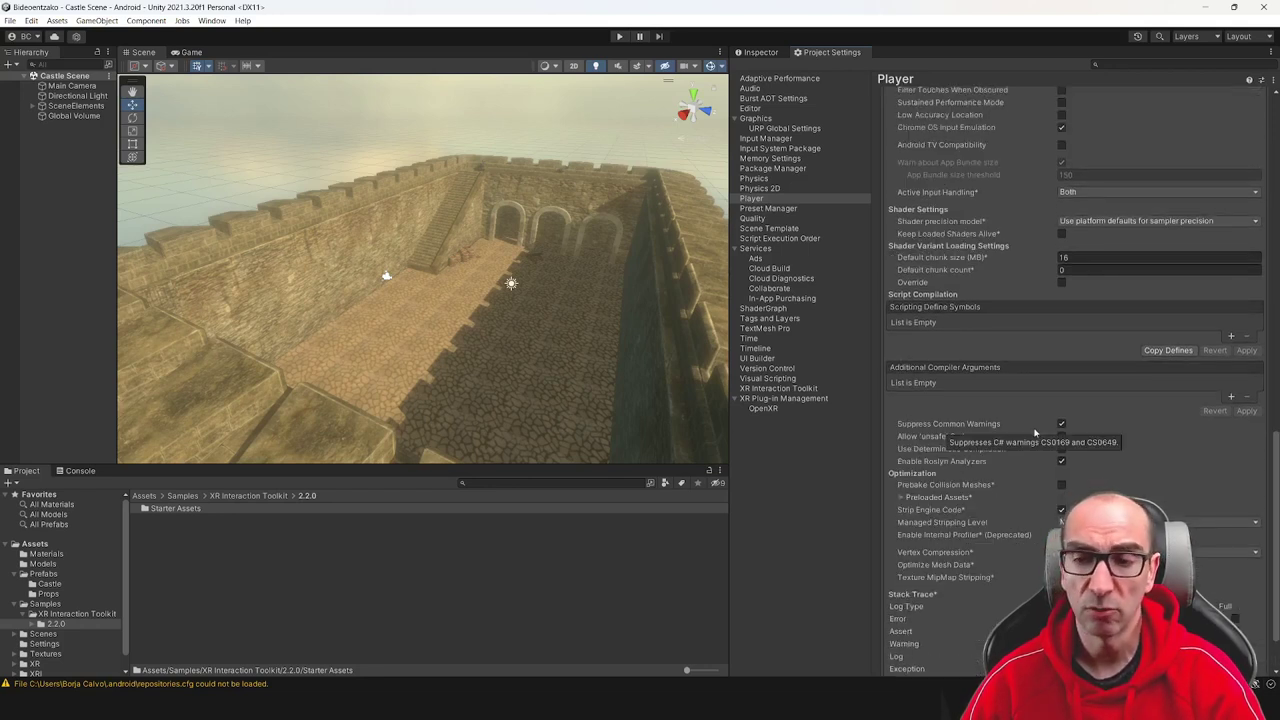
pyautogui.scroll(3, 1035, 427)
pyautogui.scroll(-3, 1065, 436)
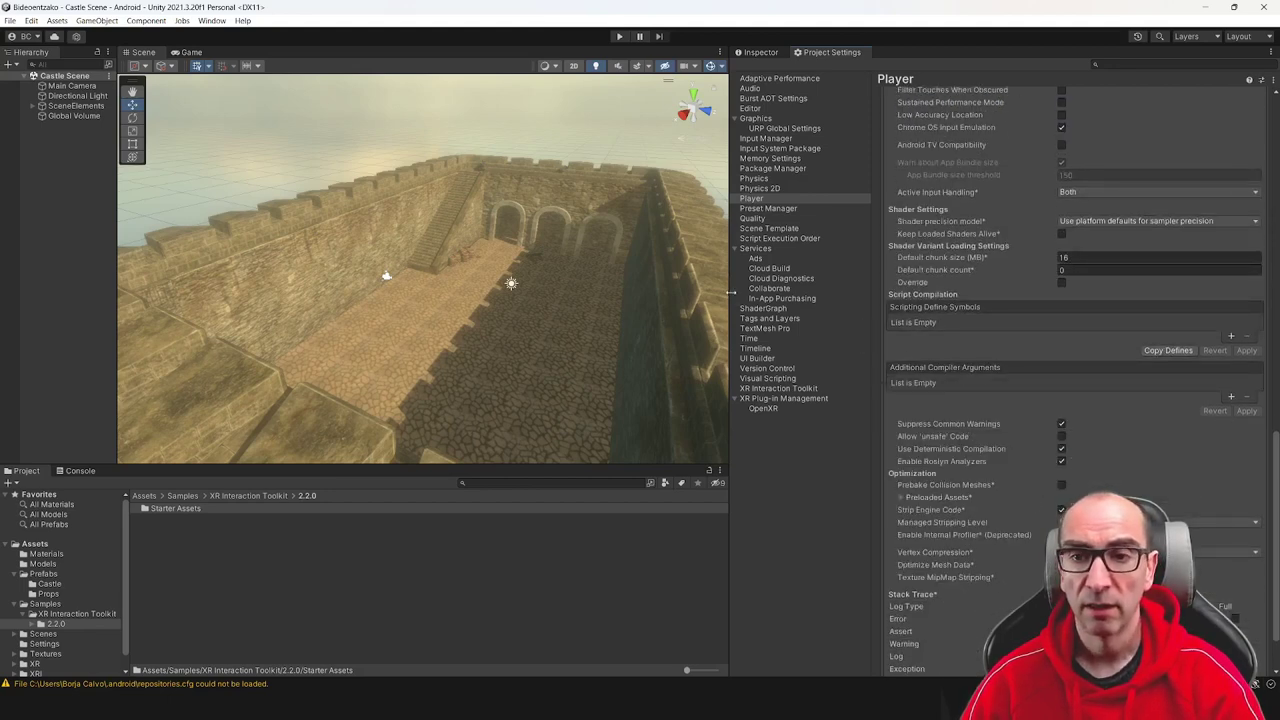
pyautogui.moveTo(730, 291); pyautogui.dragTo(867, 291)
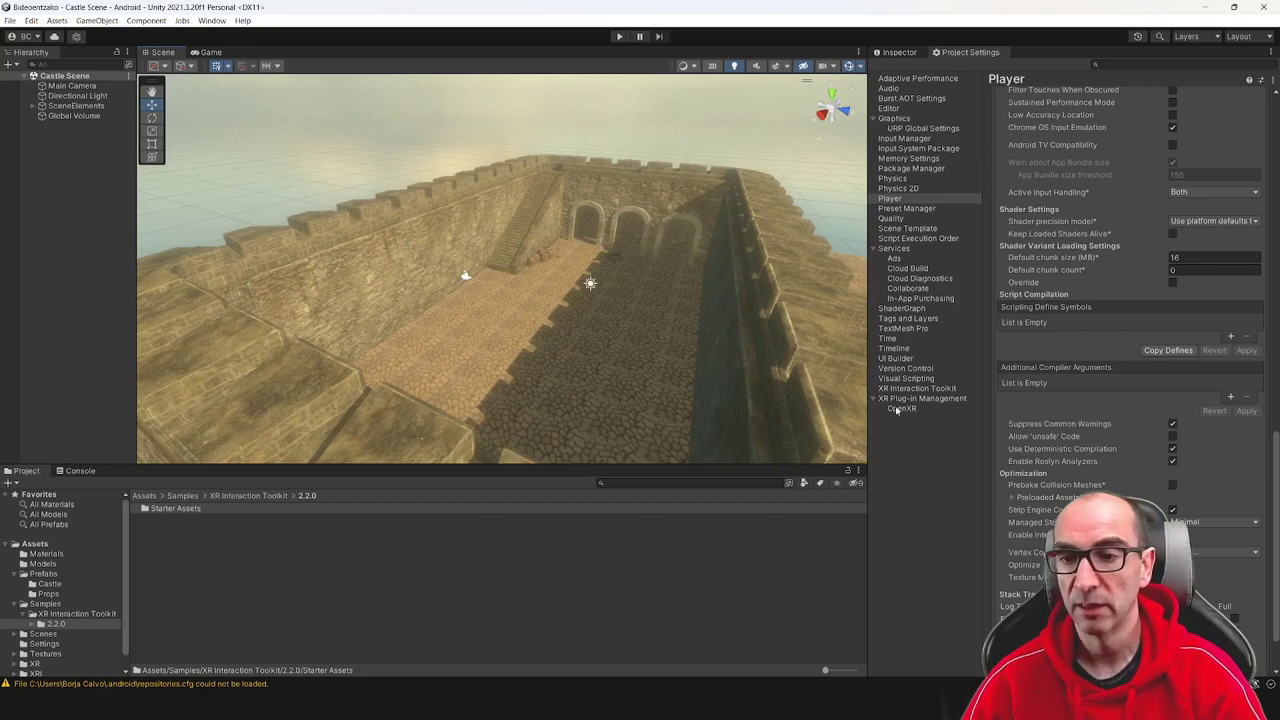
# Enable OpenXR as the Android XR plug-in, review its validation issues, and open the OpenXR settings
pyautogui.click(938, 400)
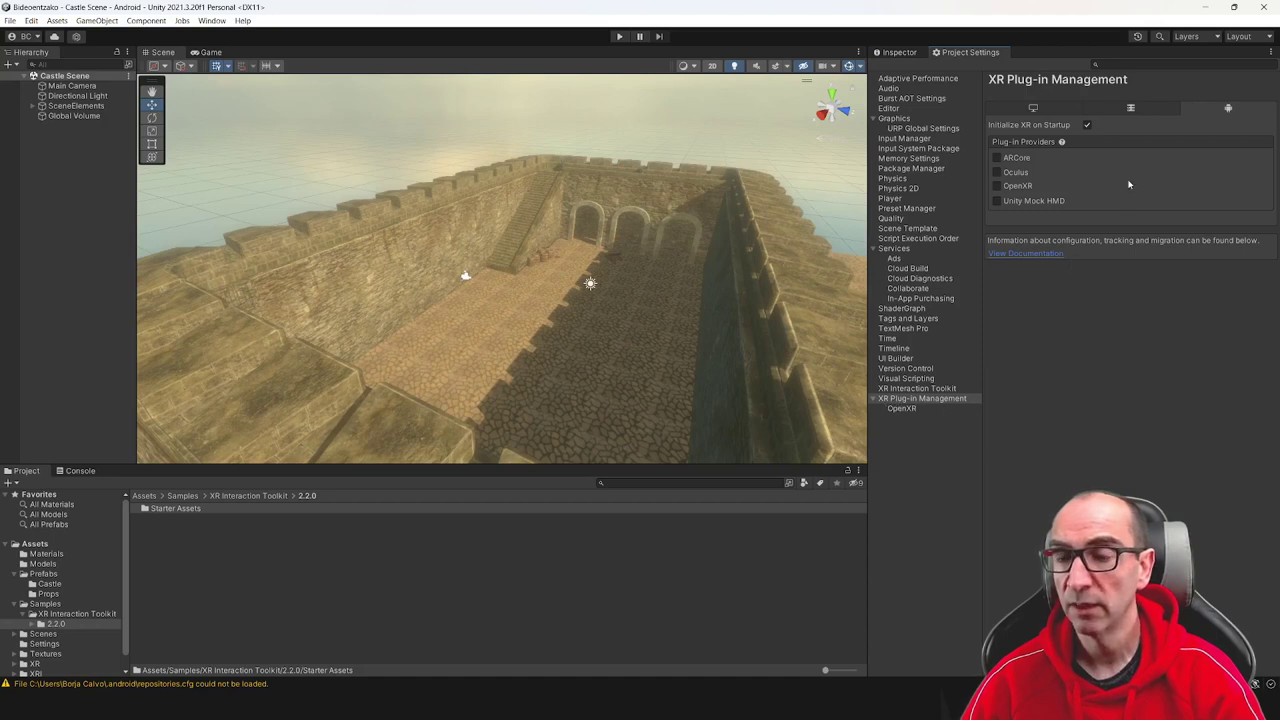
pyautogui.click(996, 186)
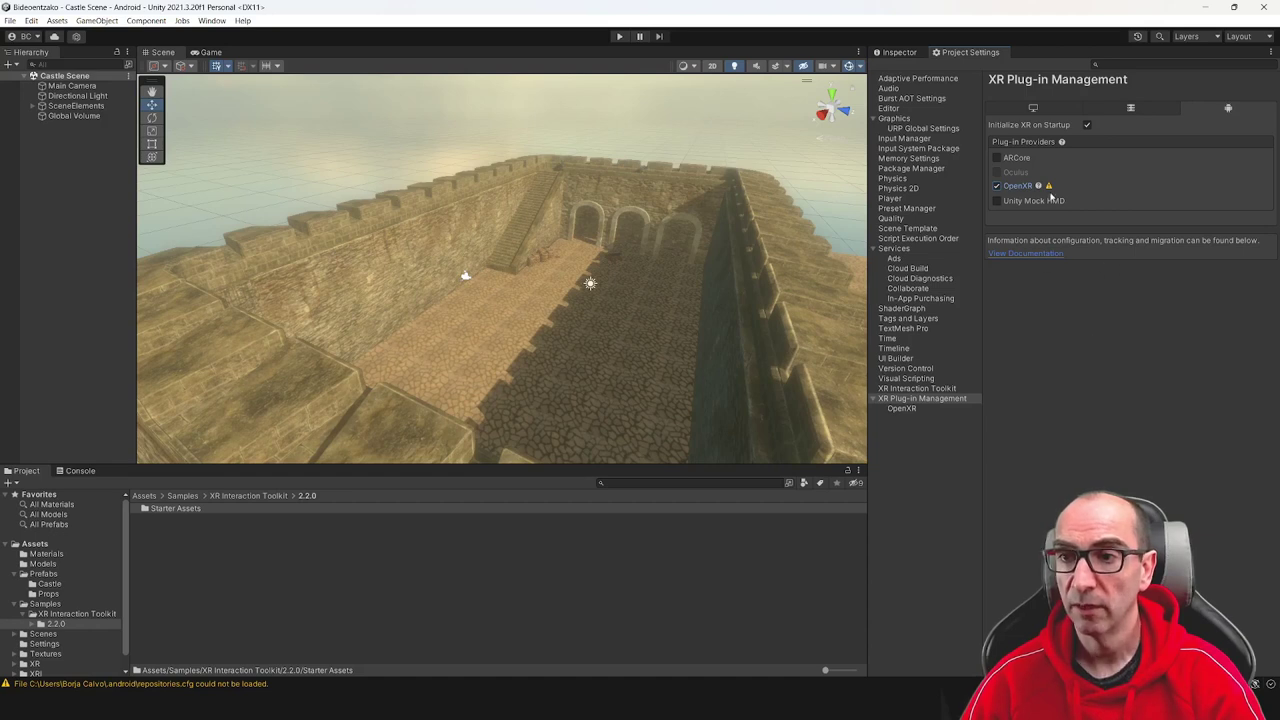
pyautogui.click(1049, 187)
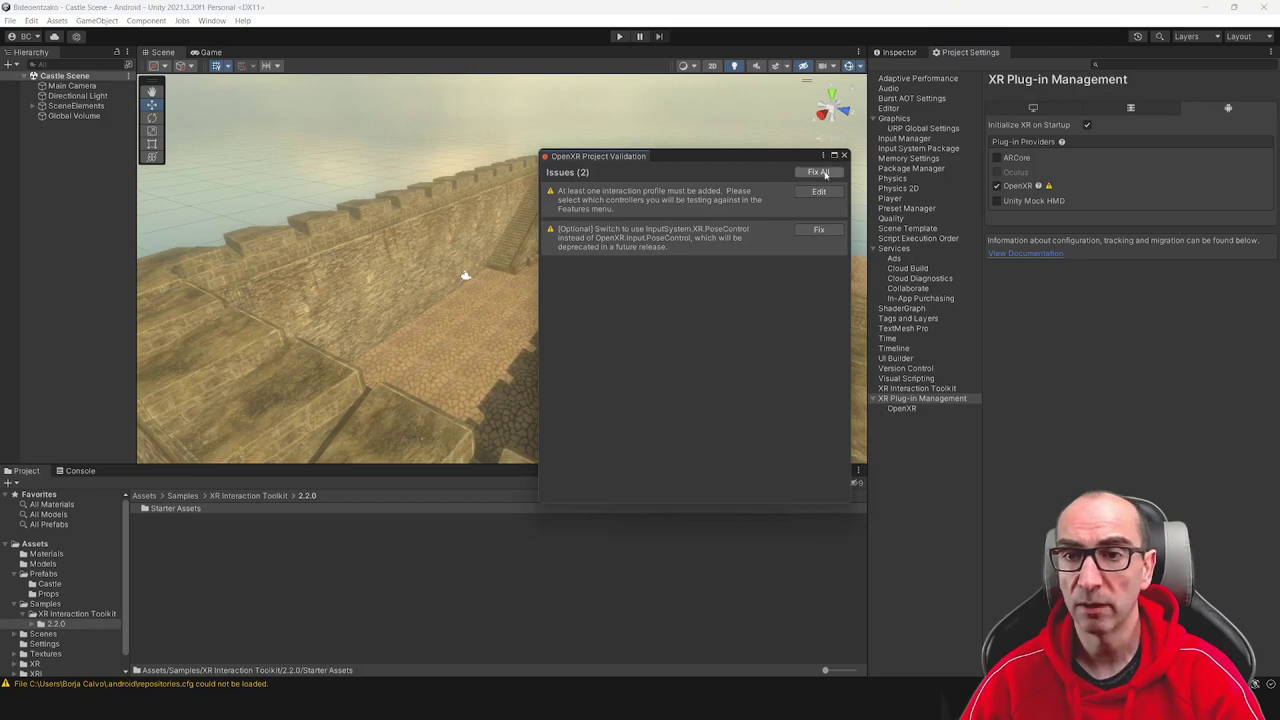
pyautogui.click(844, 155)
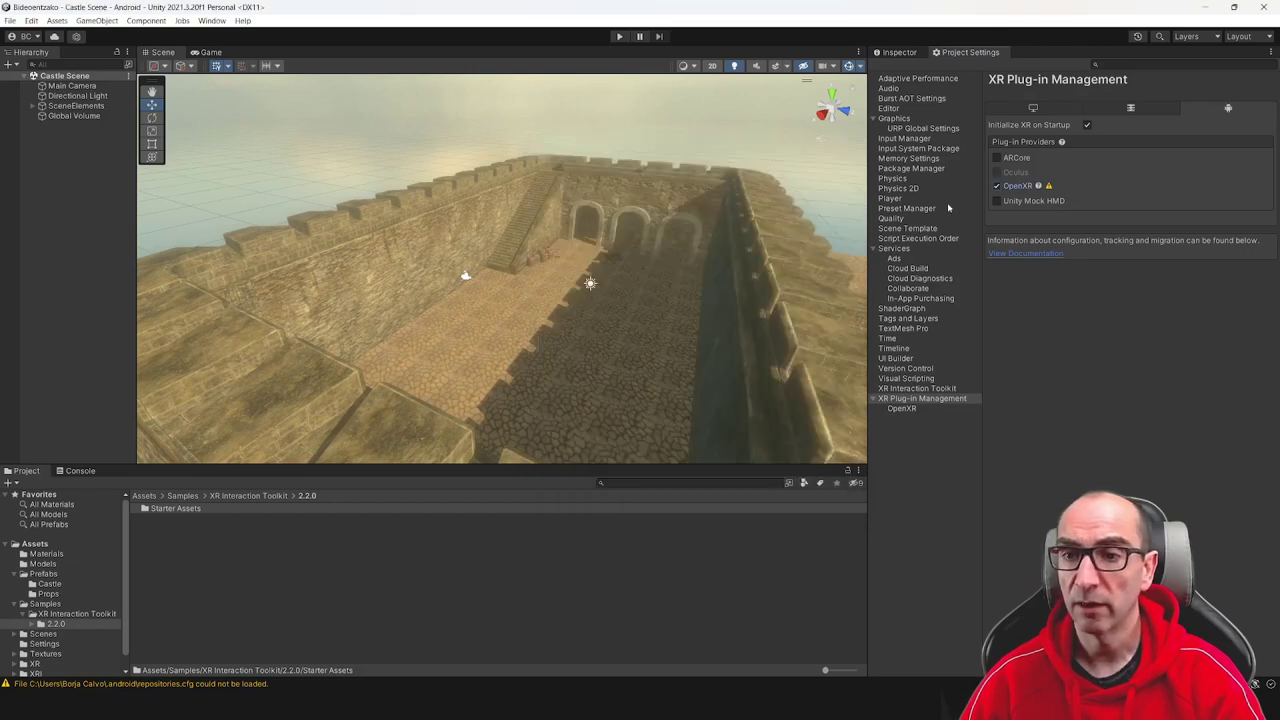
pyautogui.click(905, 408)
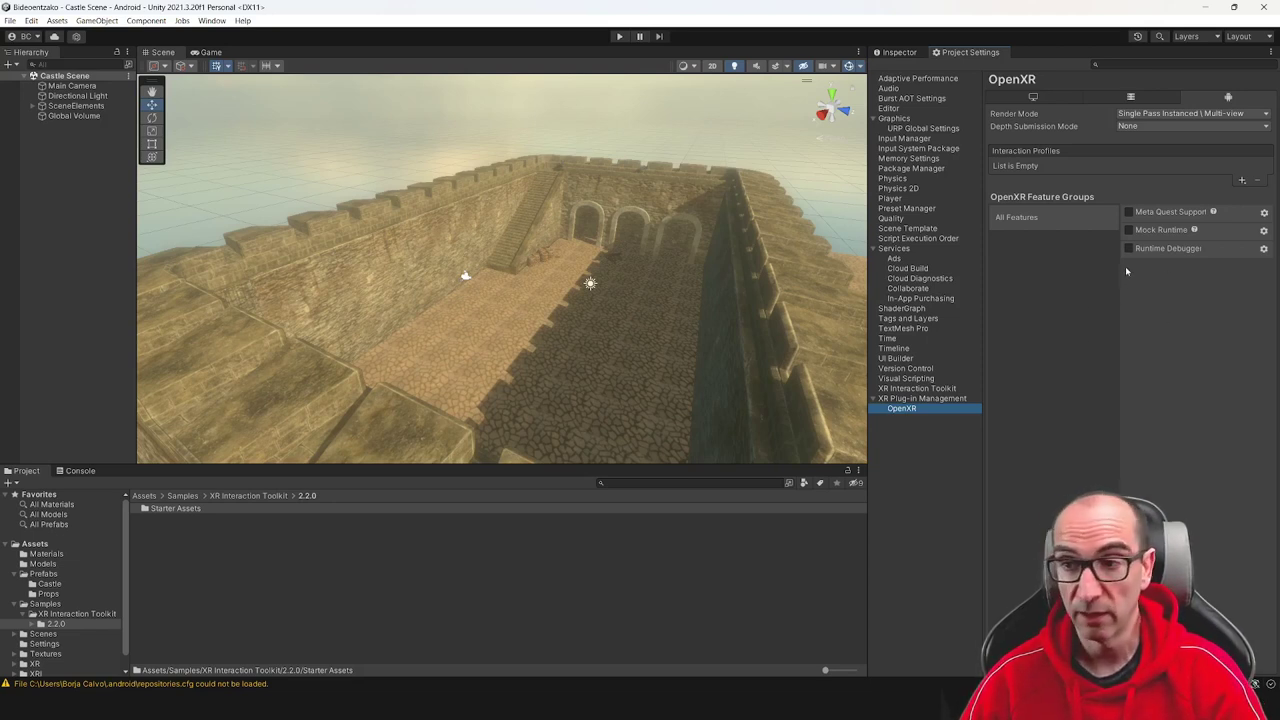
# Enable the Meta Quest Support feature and review its validation warning
pyautogui.click(1129, 212)
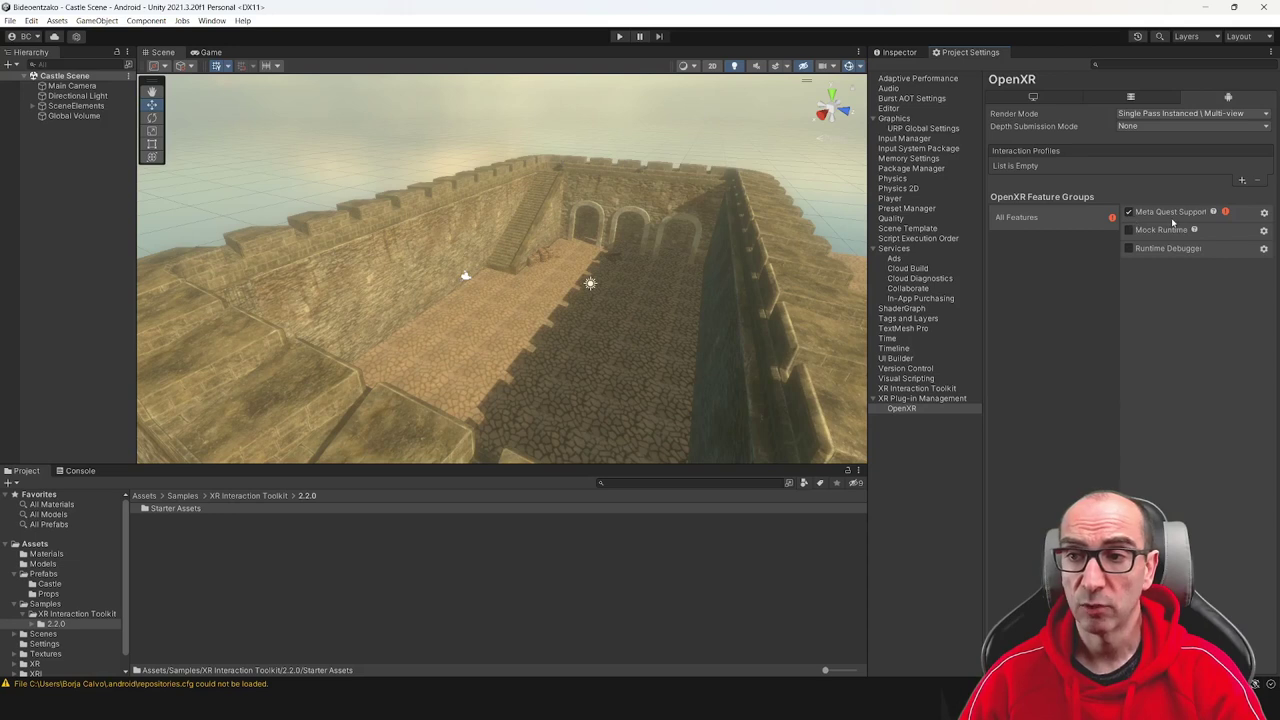
pyautogui.moveTo(1226, 214)
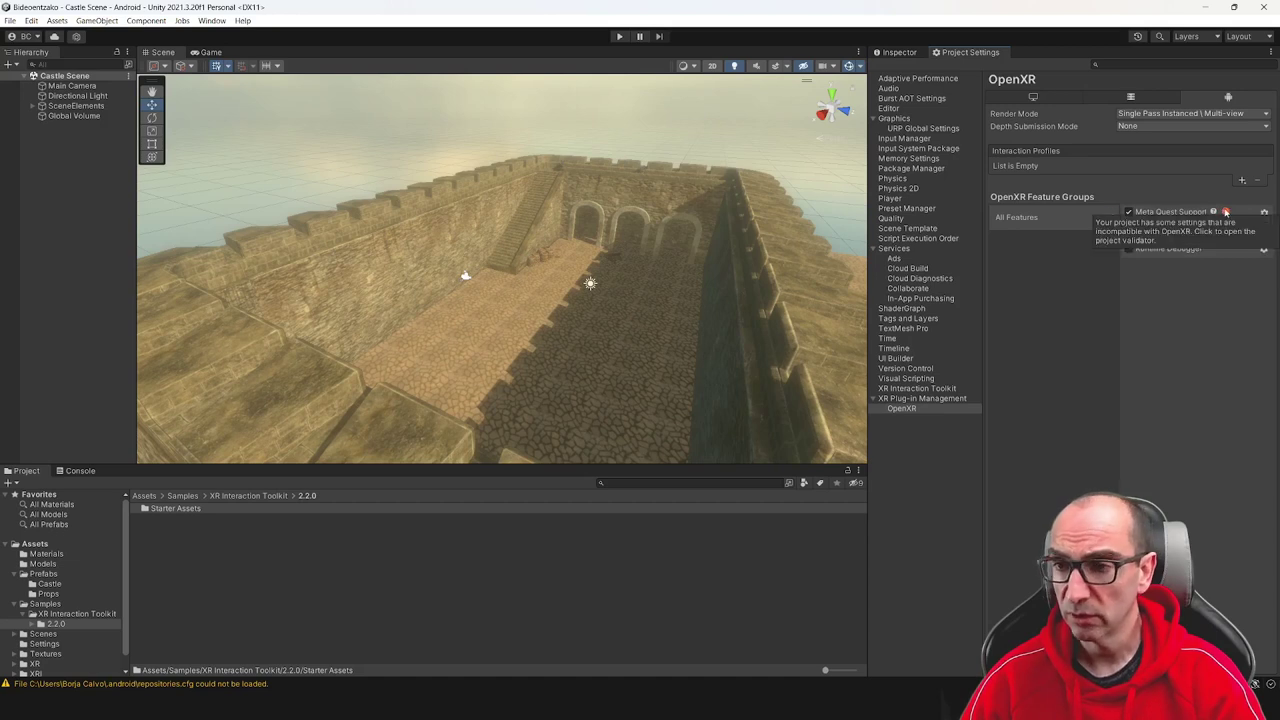
pyautogui.click(1225, 212)
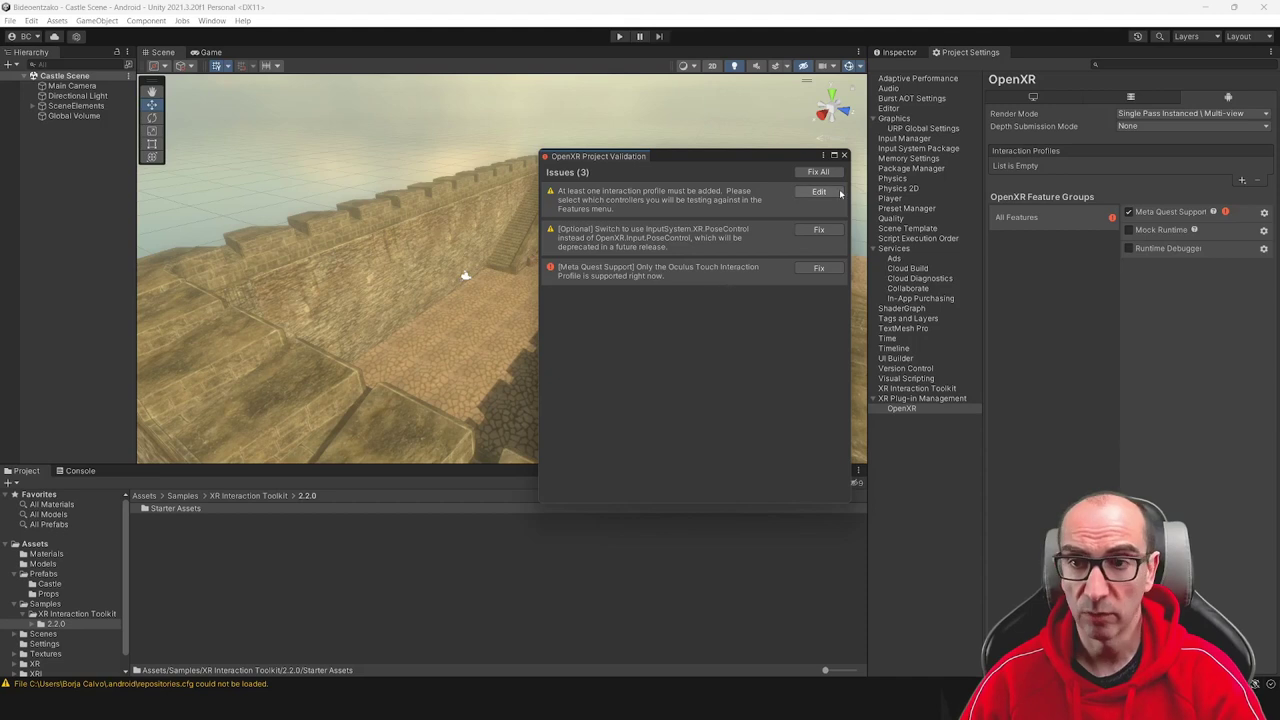
pyautogui.click(844, 155)
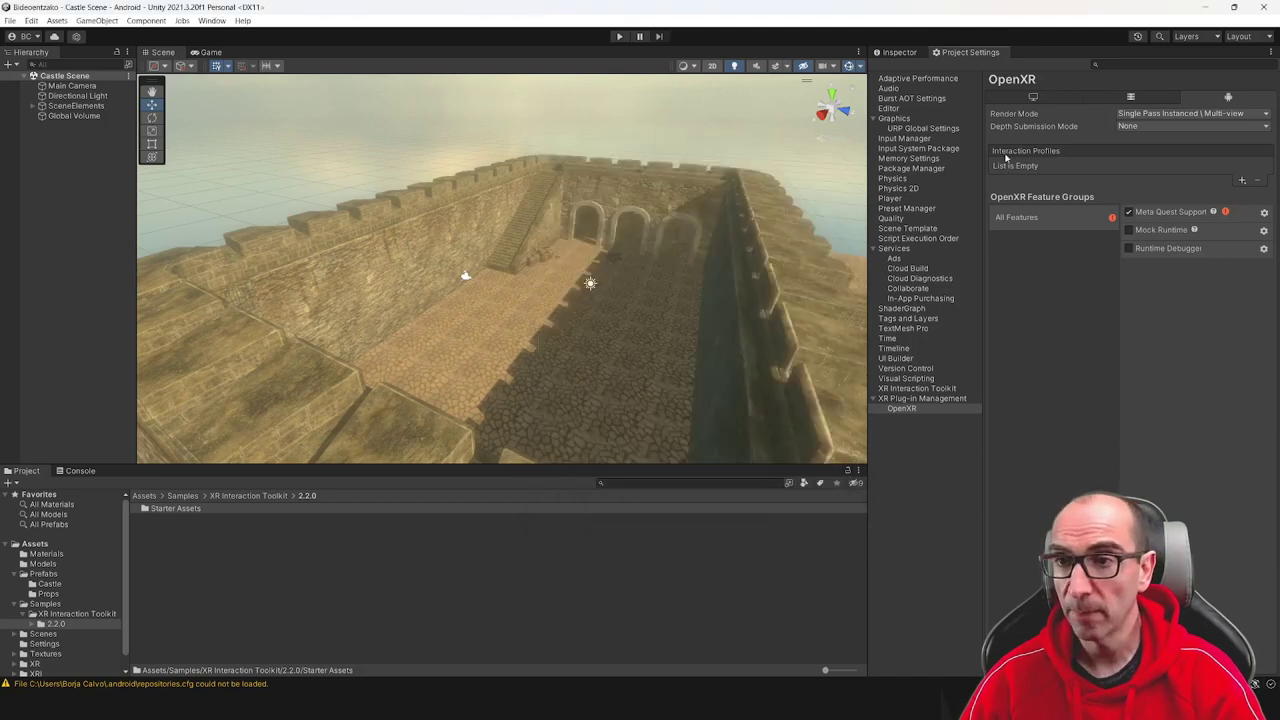
# Add the Oculus Touch Controller Profile under Interaction Profiles
pyautogui.click(1241, 180)
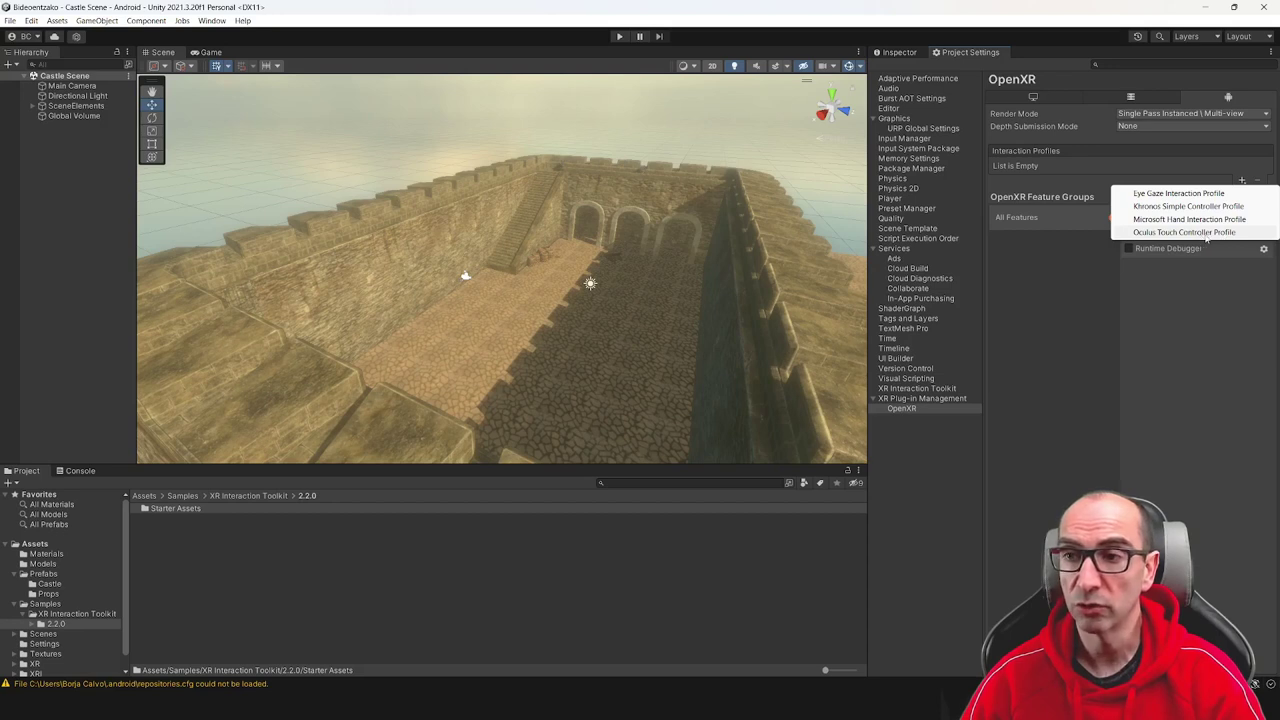
pyautogui.click(1206, 235)
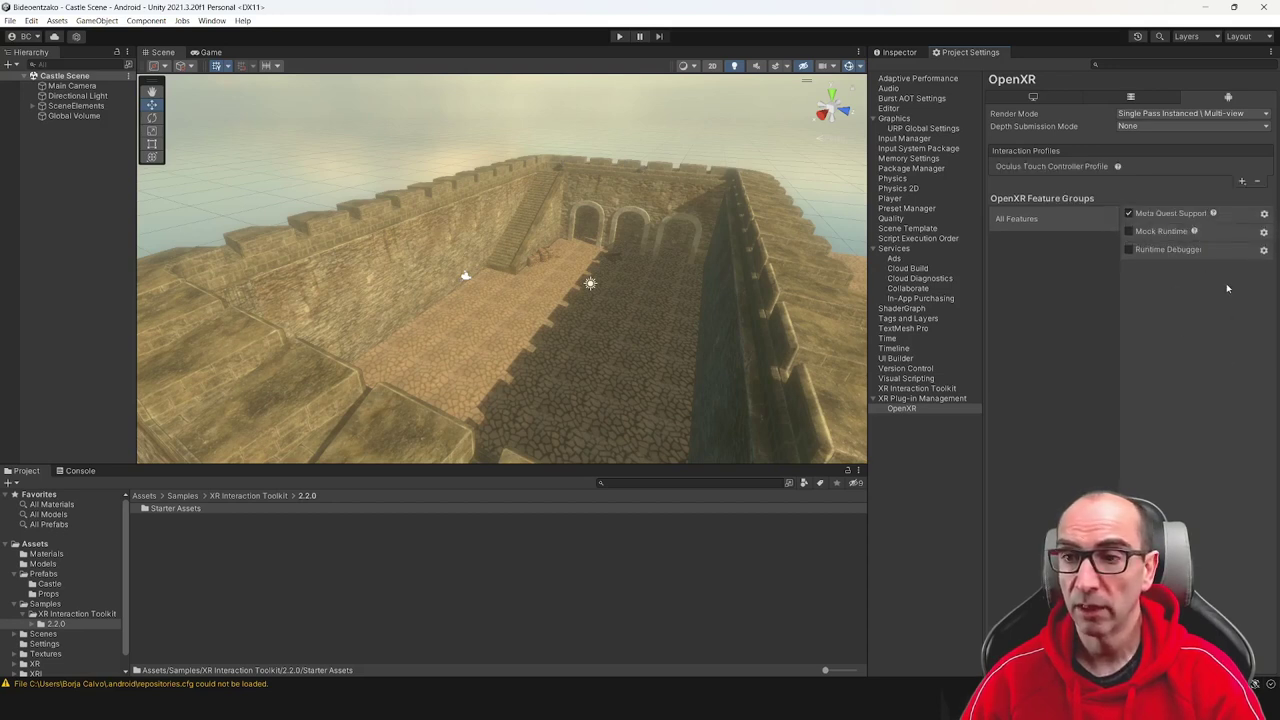
pyautogui.click(922, 398)
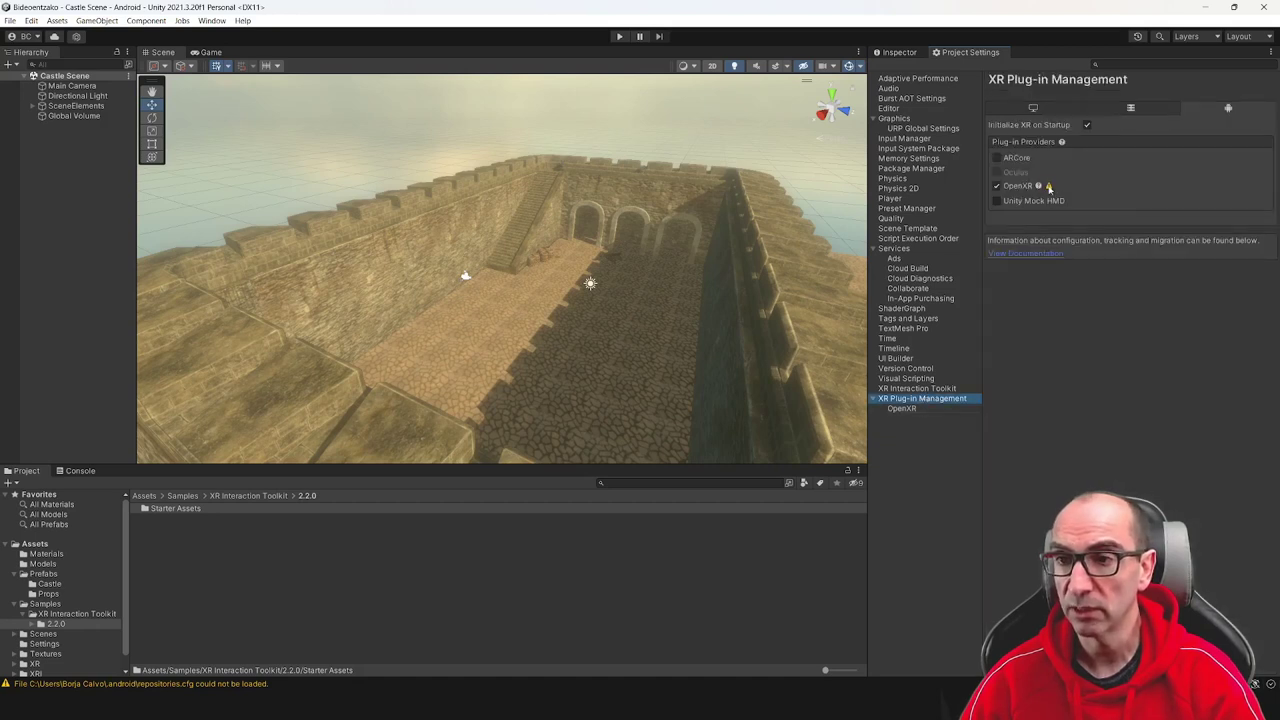
# On the Standalone OpenXR settings, set Play Mode OpenXR Runtime to Oculus OpenXR
pyautogui.click(902, 409)
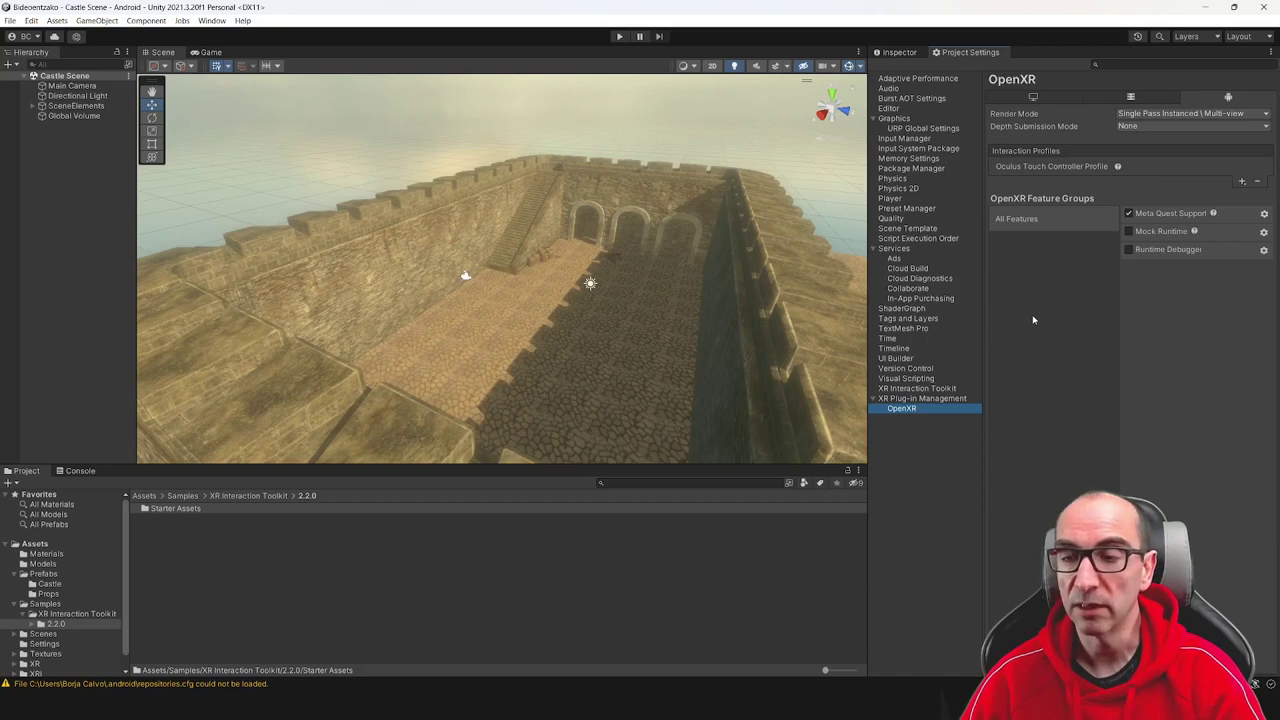
pyautogui.click(1041, 95)
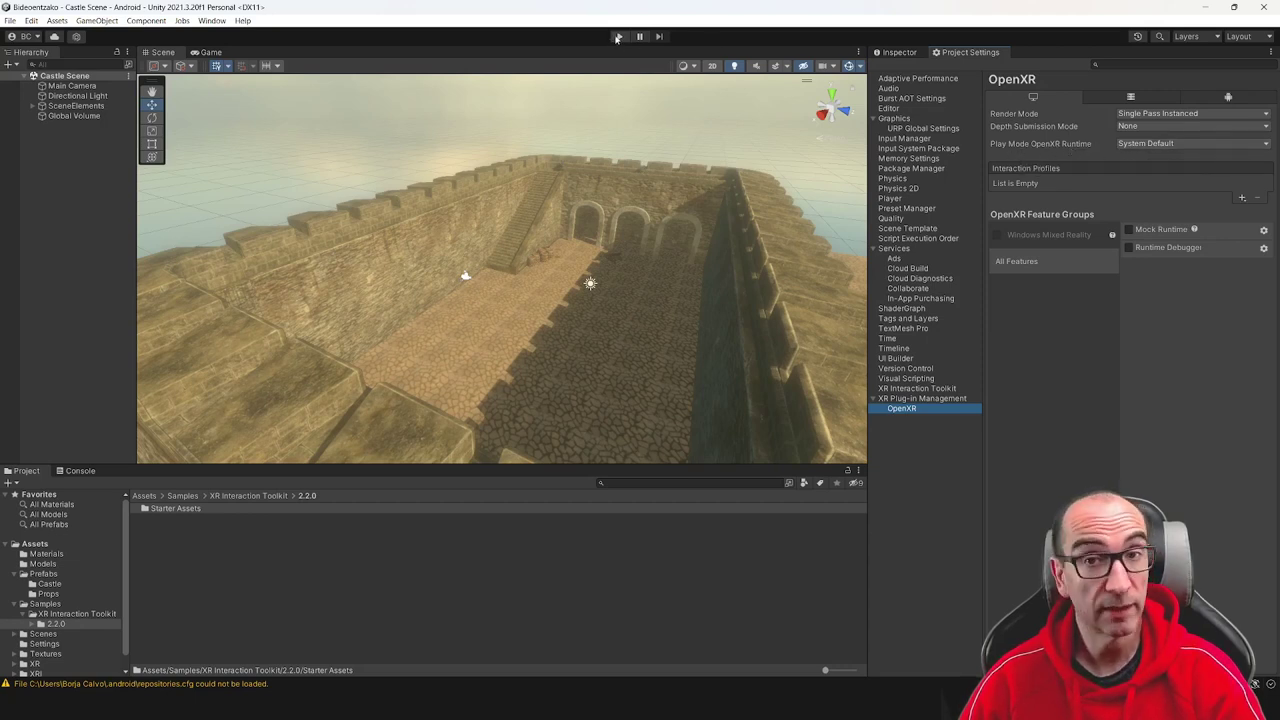
pyautogui.click(1172, 145)
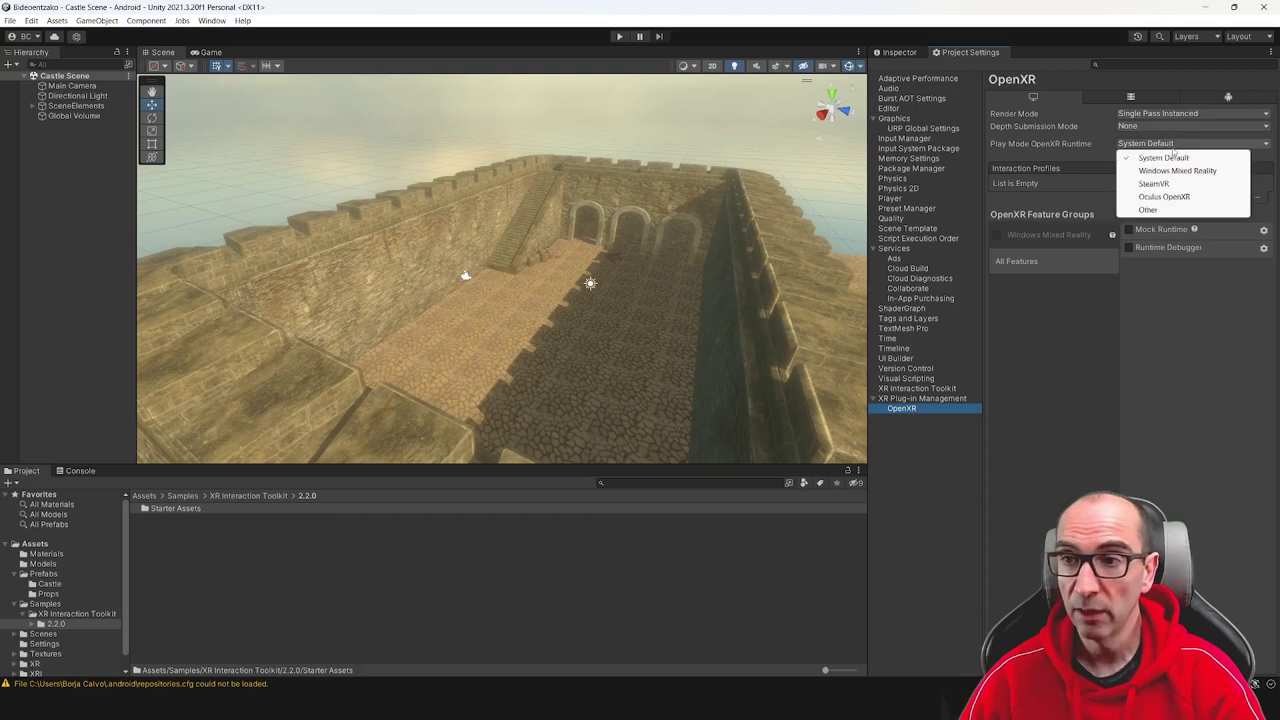
pyautogui.click(1190, 197)
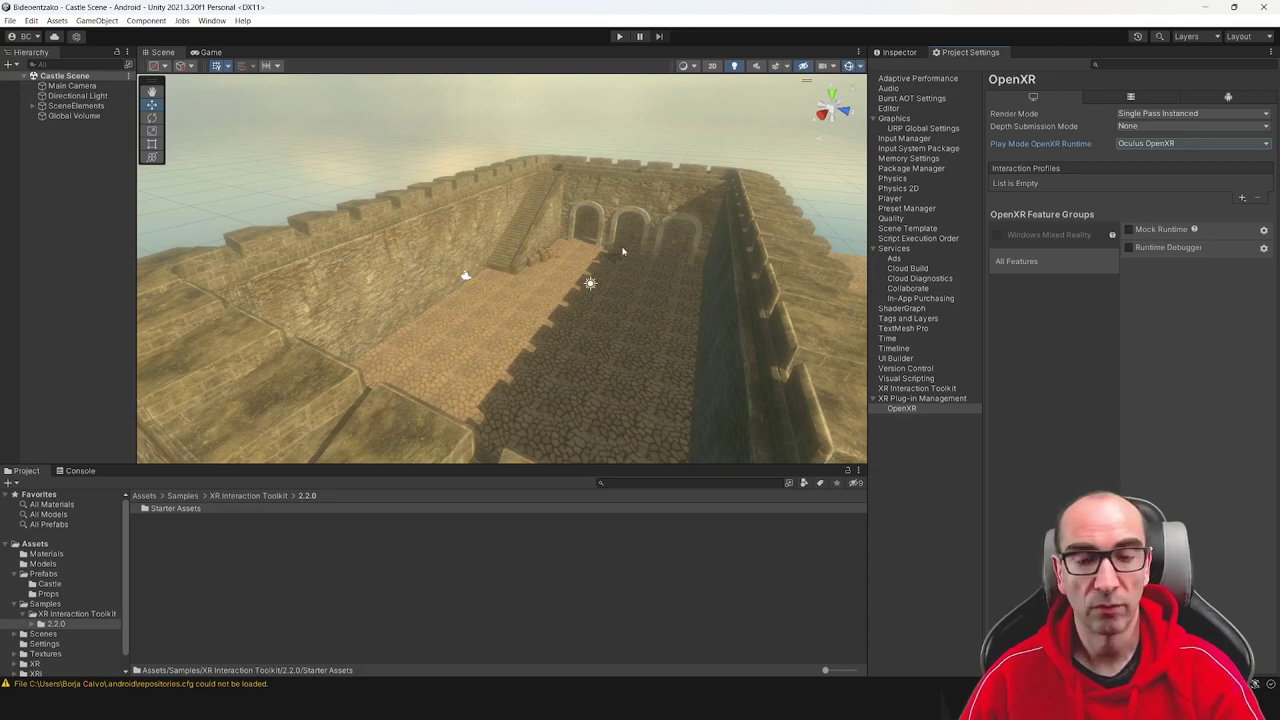
# Delete the castle scene's original Main Camera
pyautogui.click(69, 210)
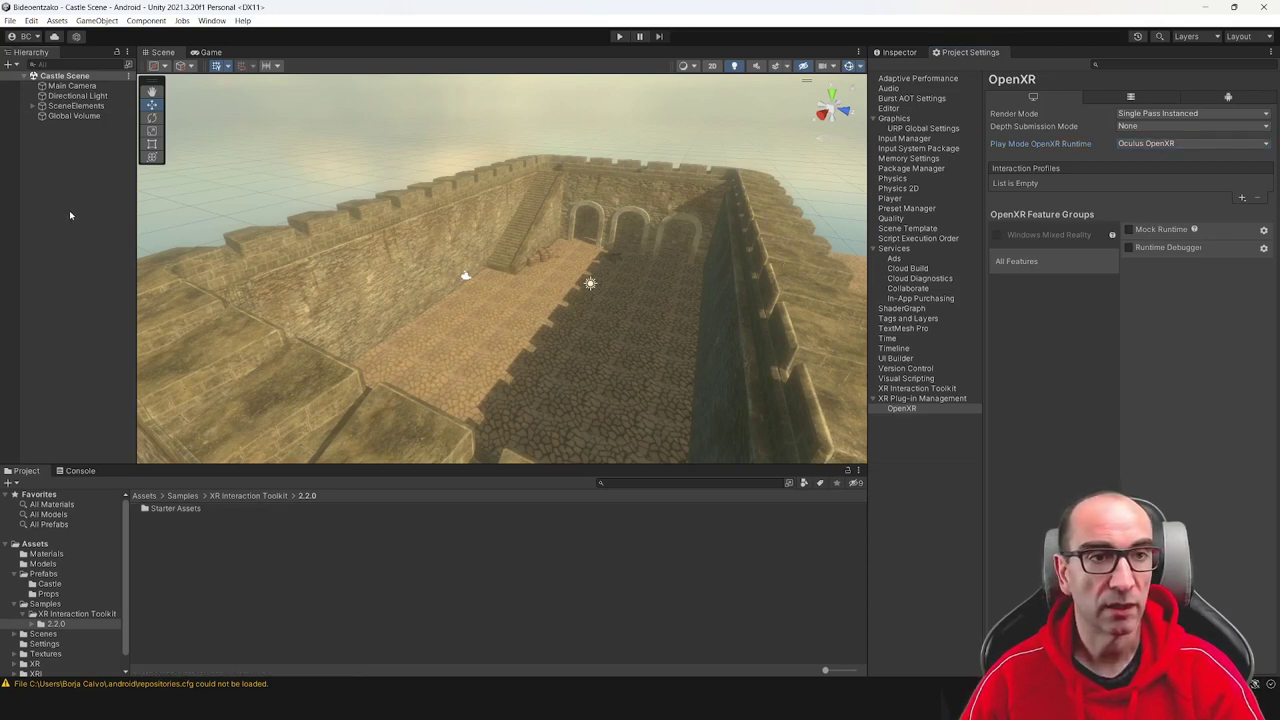
pyautogui.click(78, 88)
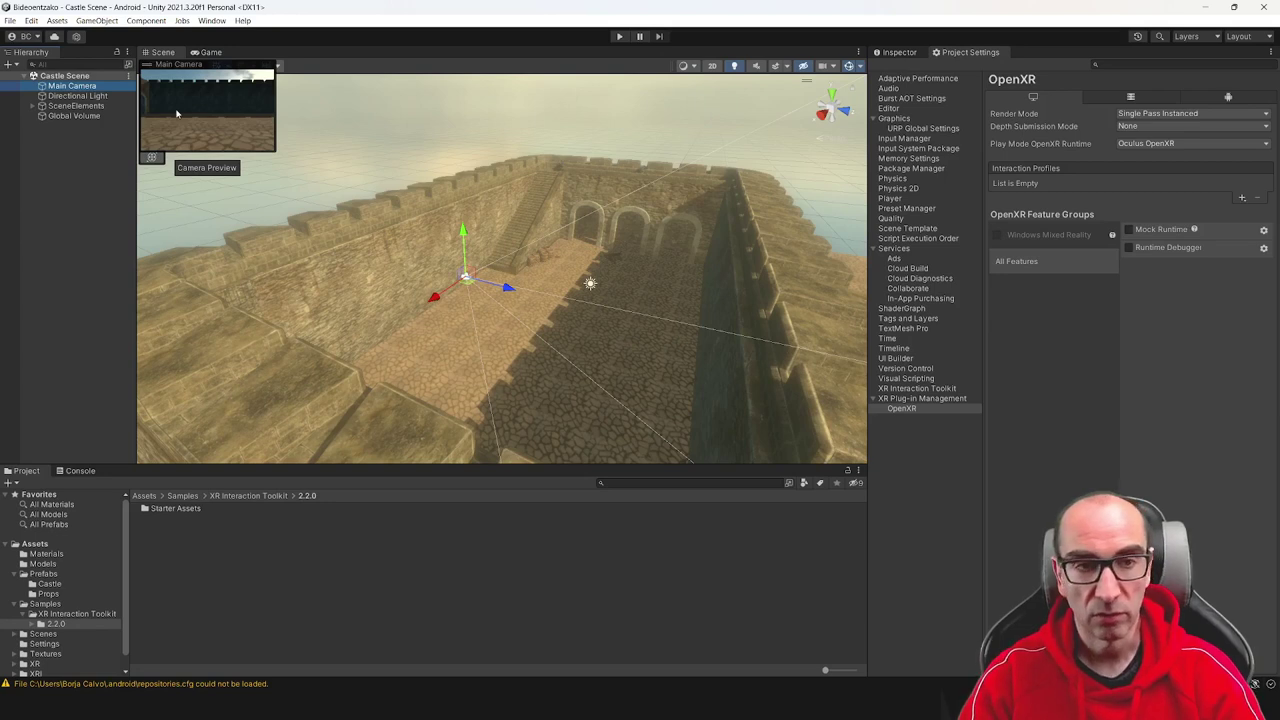
pyautogui.press('Delete')
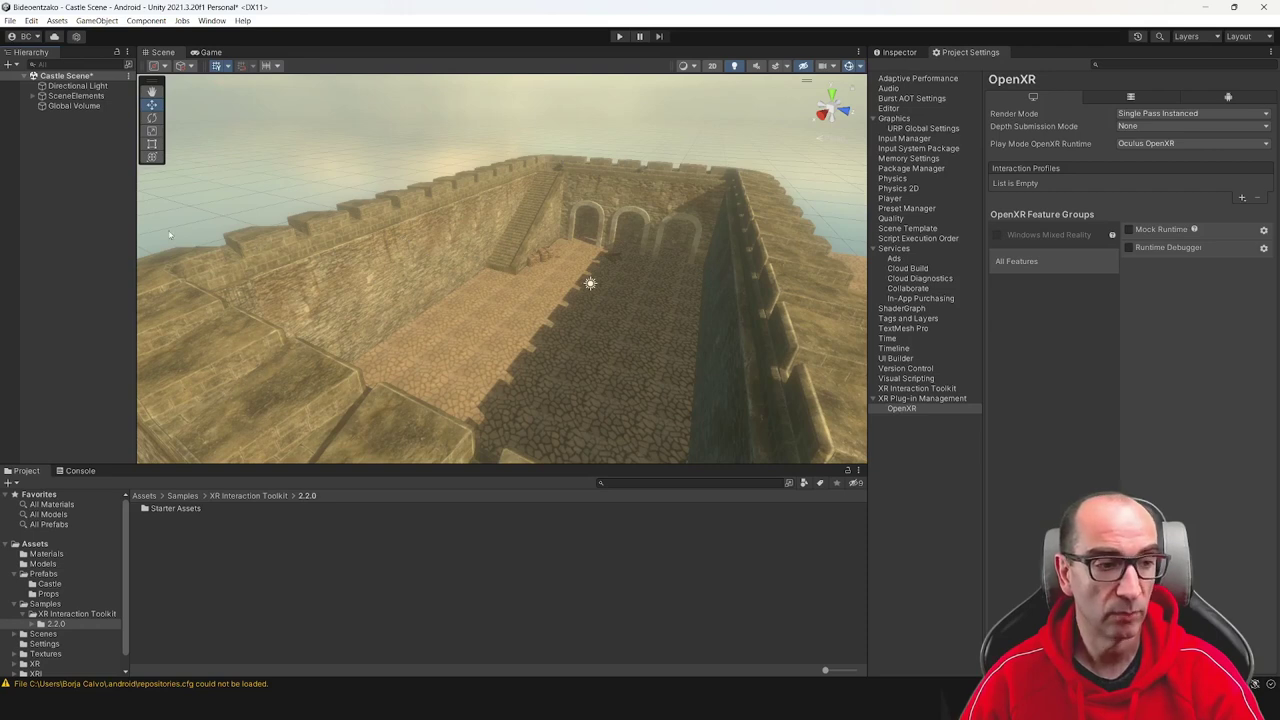
# Add an XR Origin (VR) rig and inspect the new XR Interaction Manager's components
pyautogui.rightClick(59, 151)
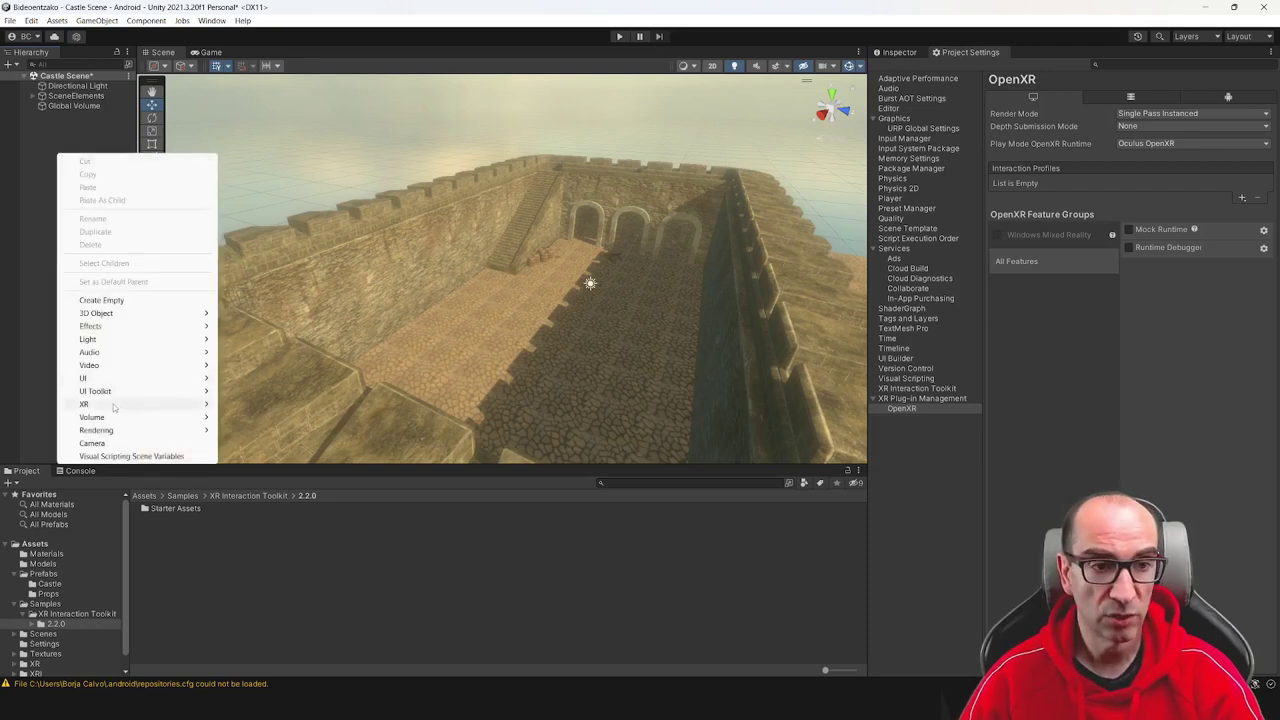
pyautogui.moveTo(100, 404)
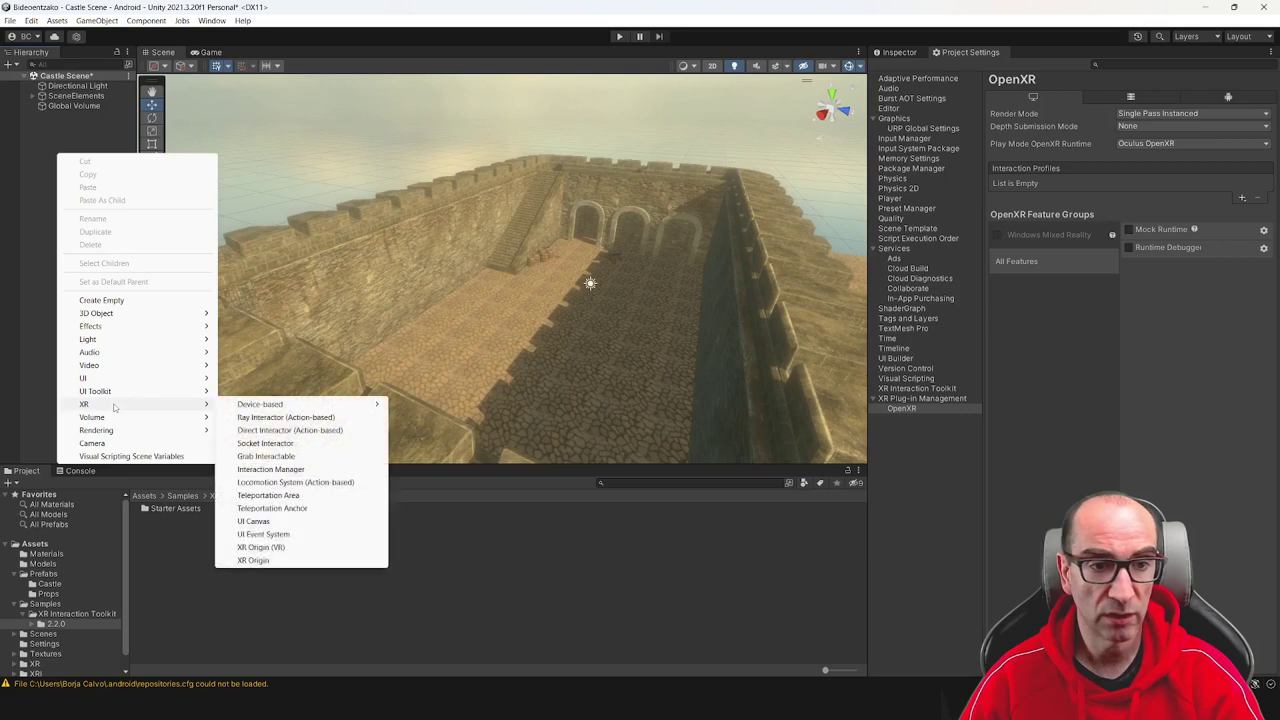
pyautogui.click(303, 547)
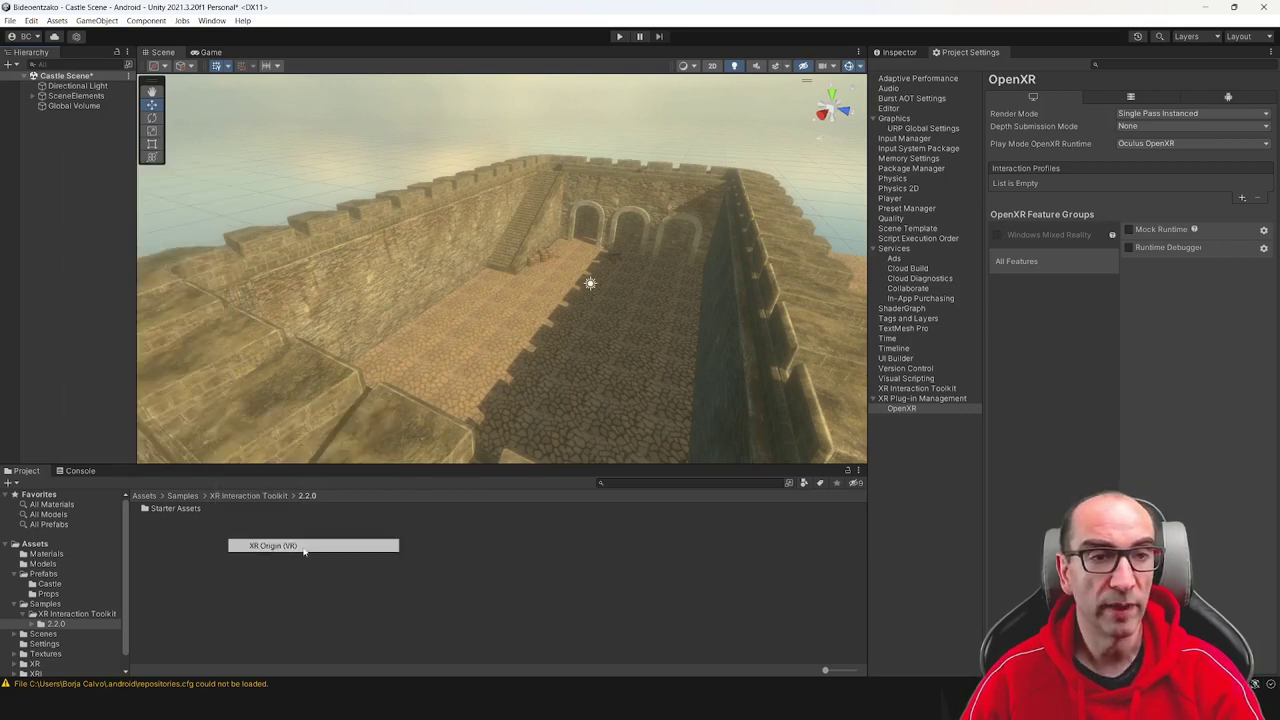
pyautogui.click(96, 147)
pyautogui.click(90, 117)
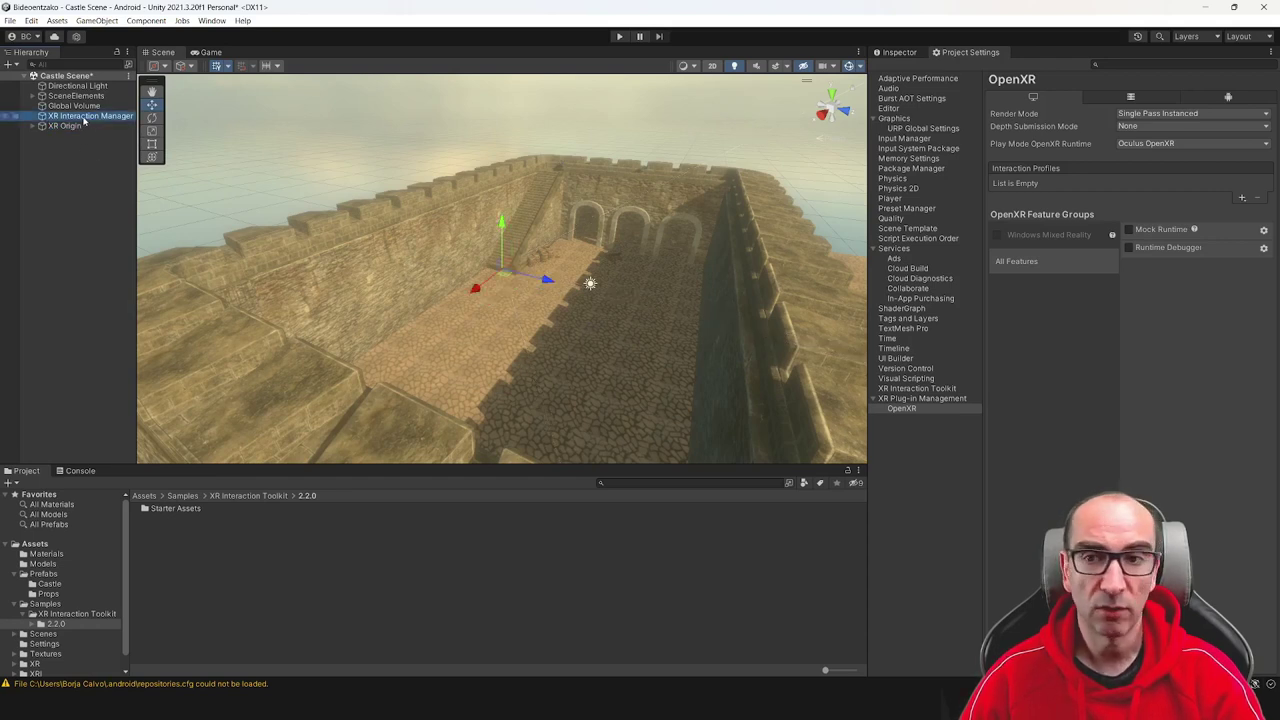
pyautogui.click(899, 52)
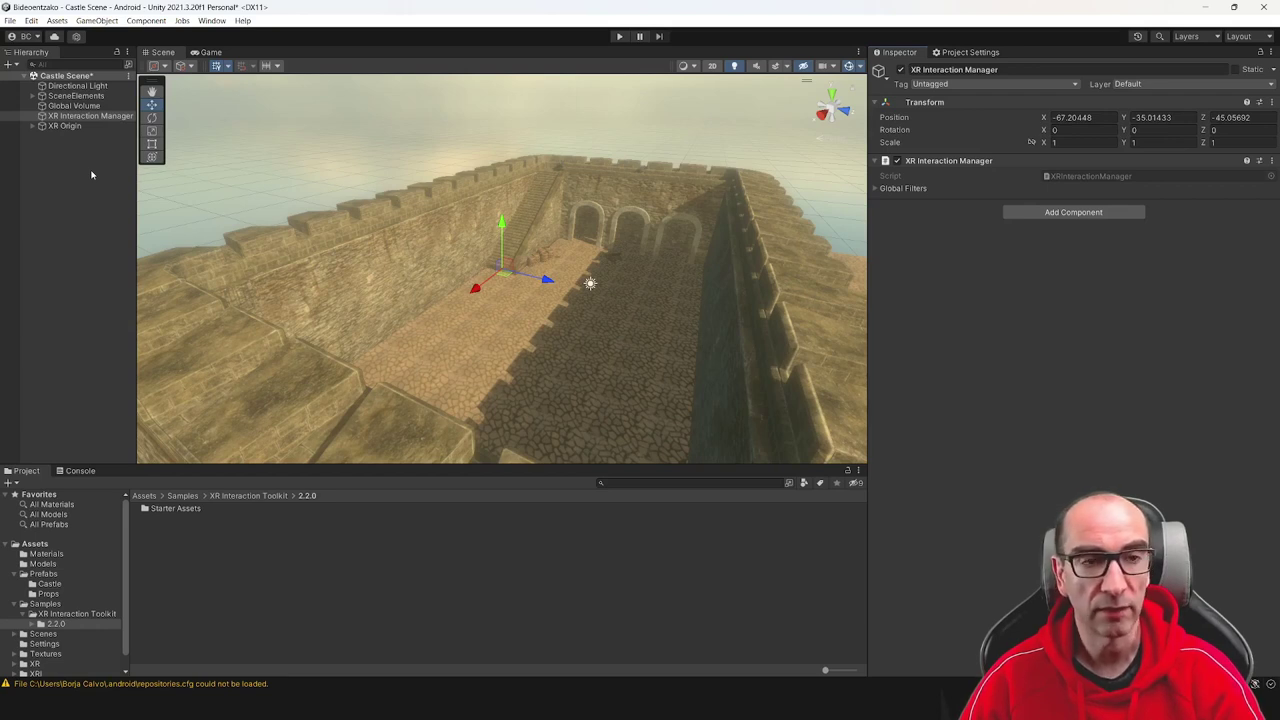
# Tick Post Processing on the Main Camera under XR Origin > Camera Offset
pyautogui.click(33, 126)
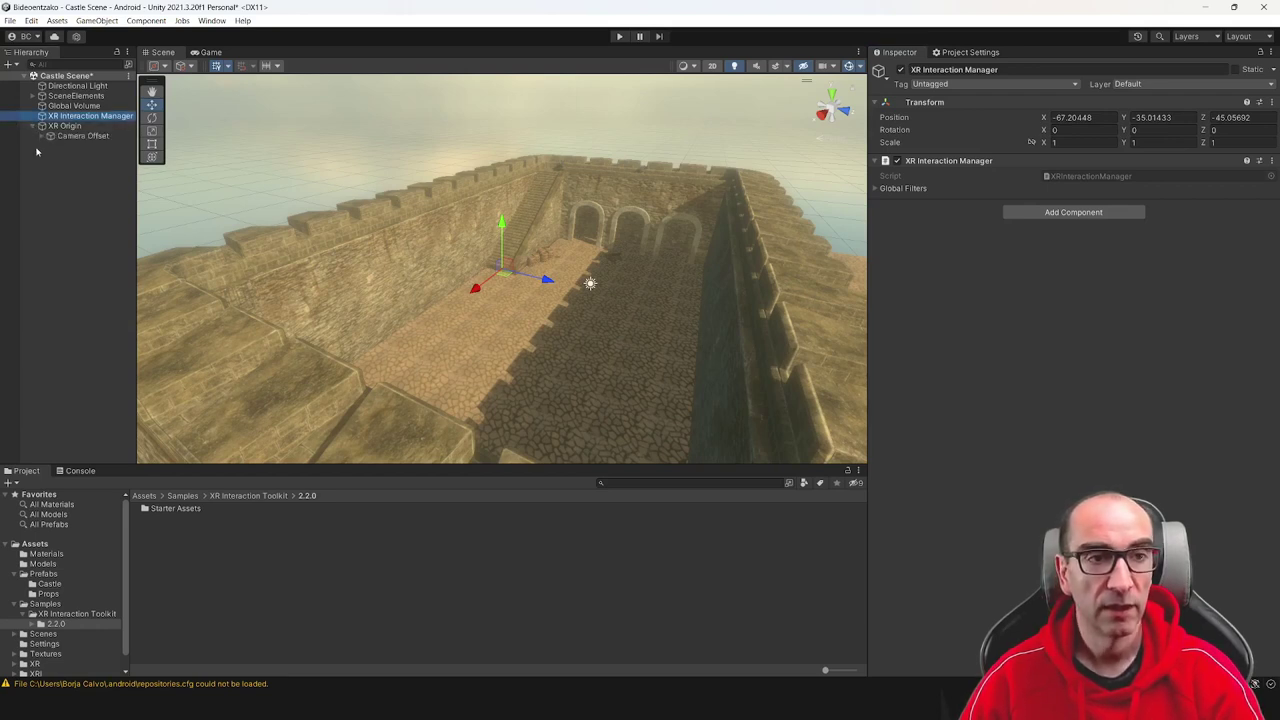
pyautogui.click(42, 136)
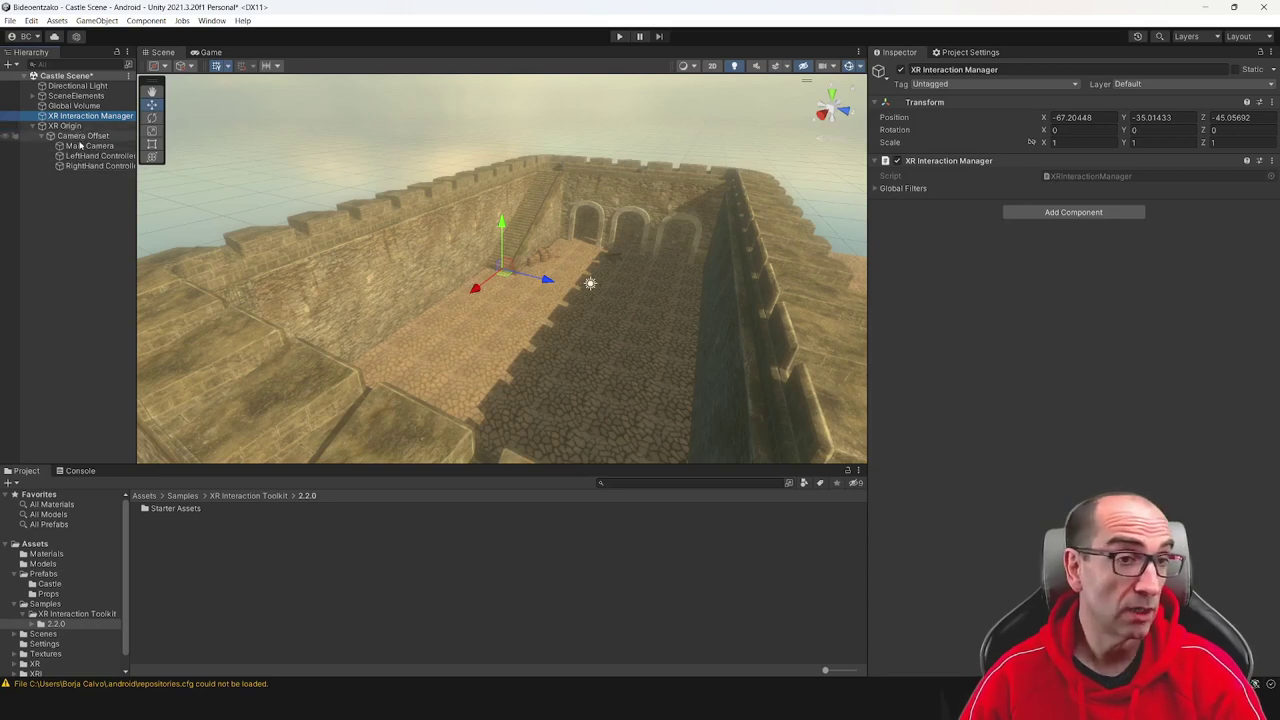
pyautogui.click(88, 137)
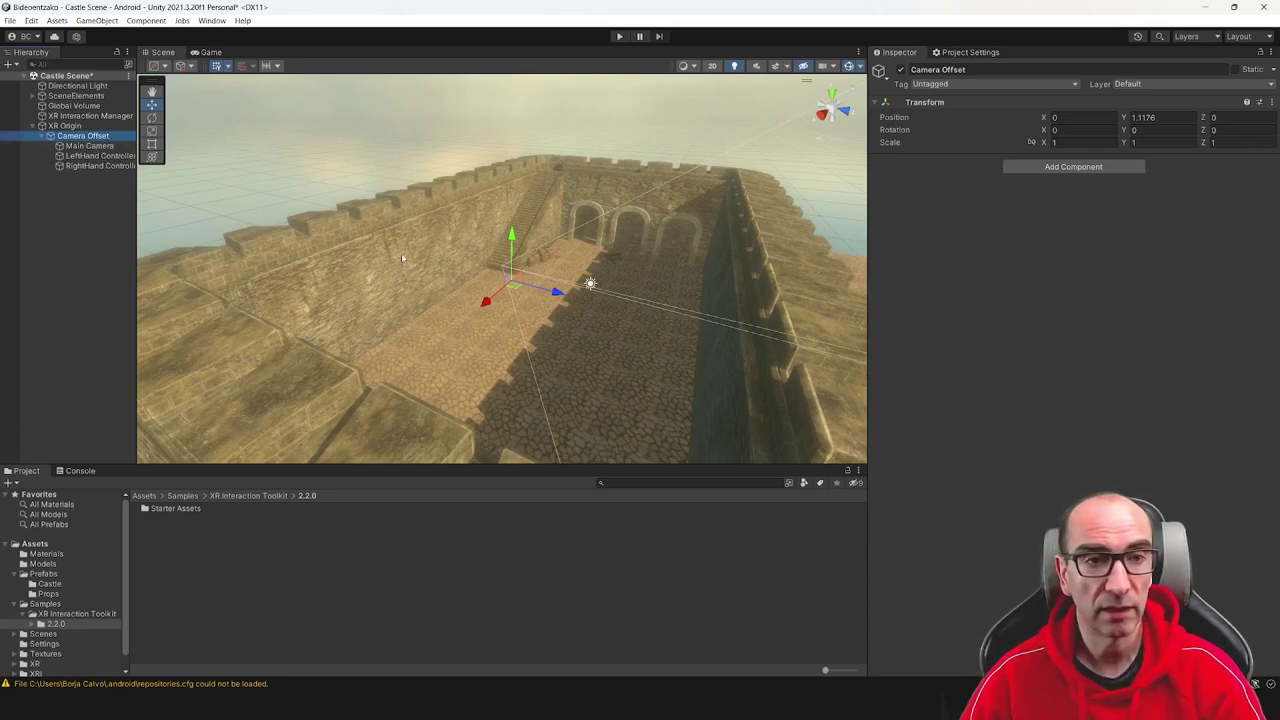
pyautogui.click(100, 147)
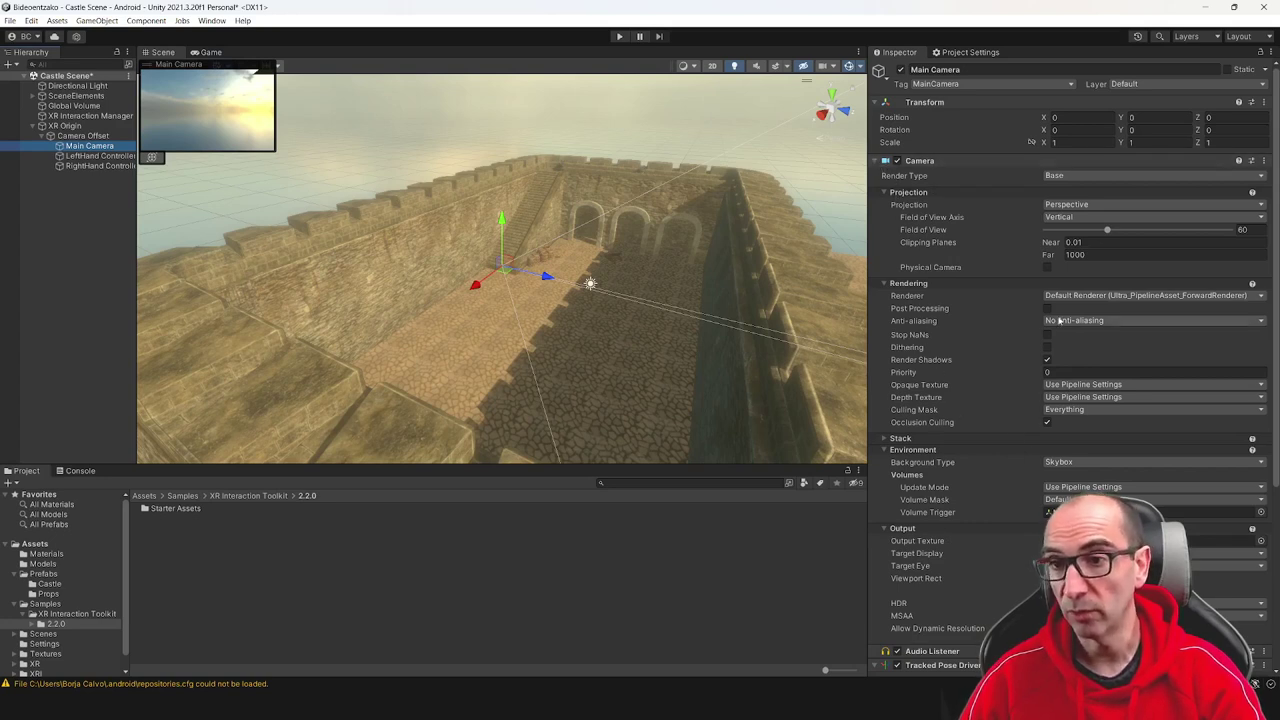
pyautogui.click(1047, 309)
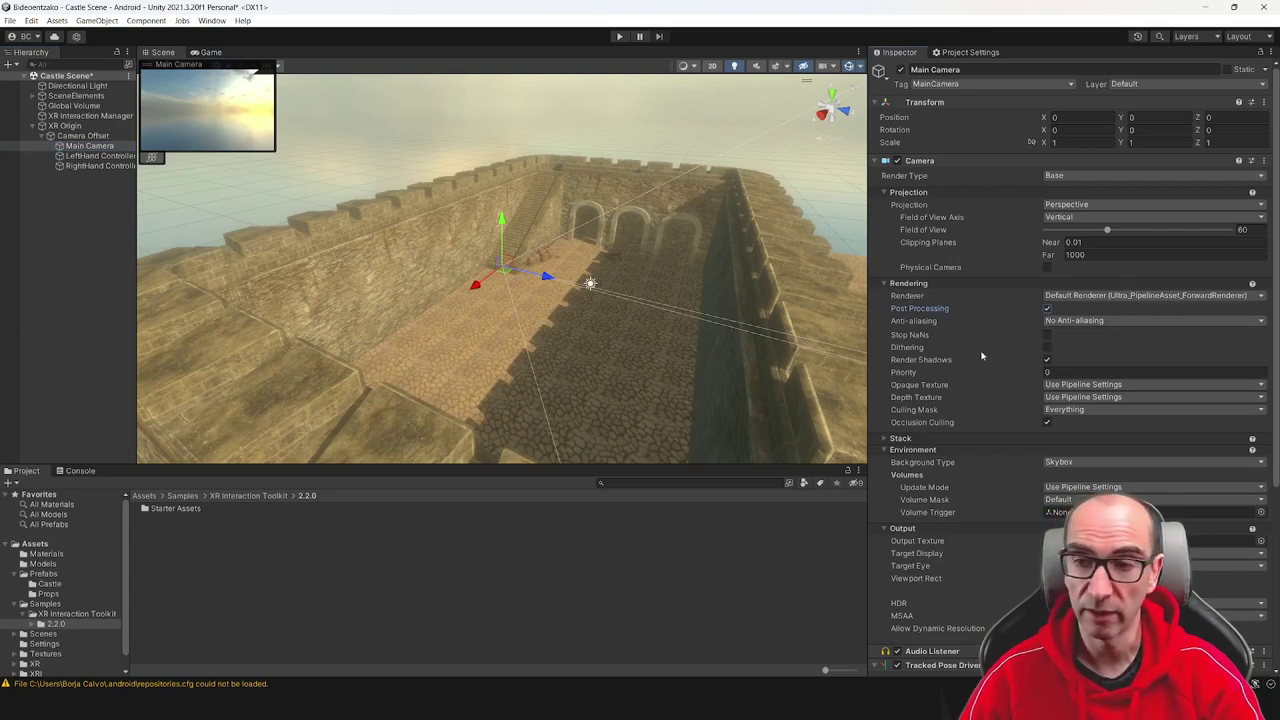
pyautogui.click(878, 161)
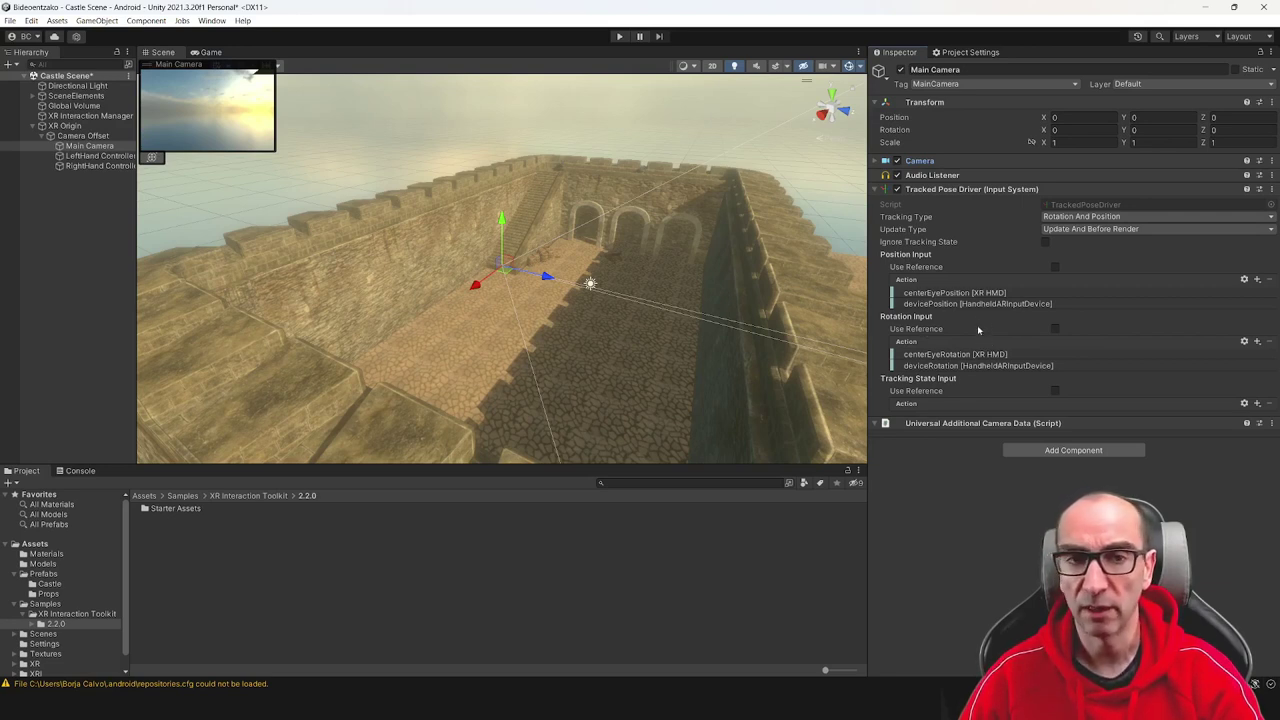
# Review the LeftHand Controller's ray interactor and line components, then select RightHand Controller
pyautogui.click(100, 156)
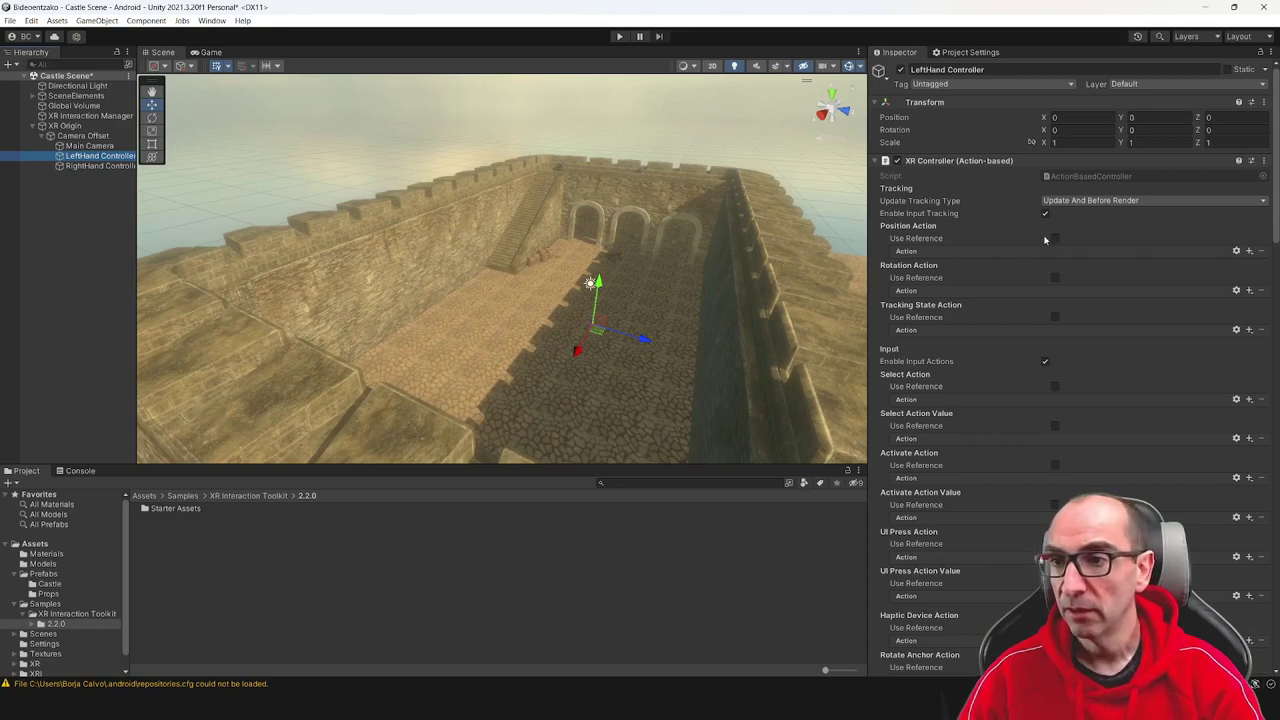
pyautogui.scroll(-1, 957, 254)
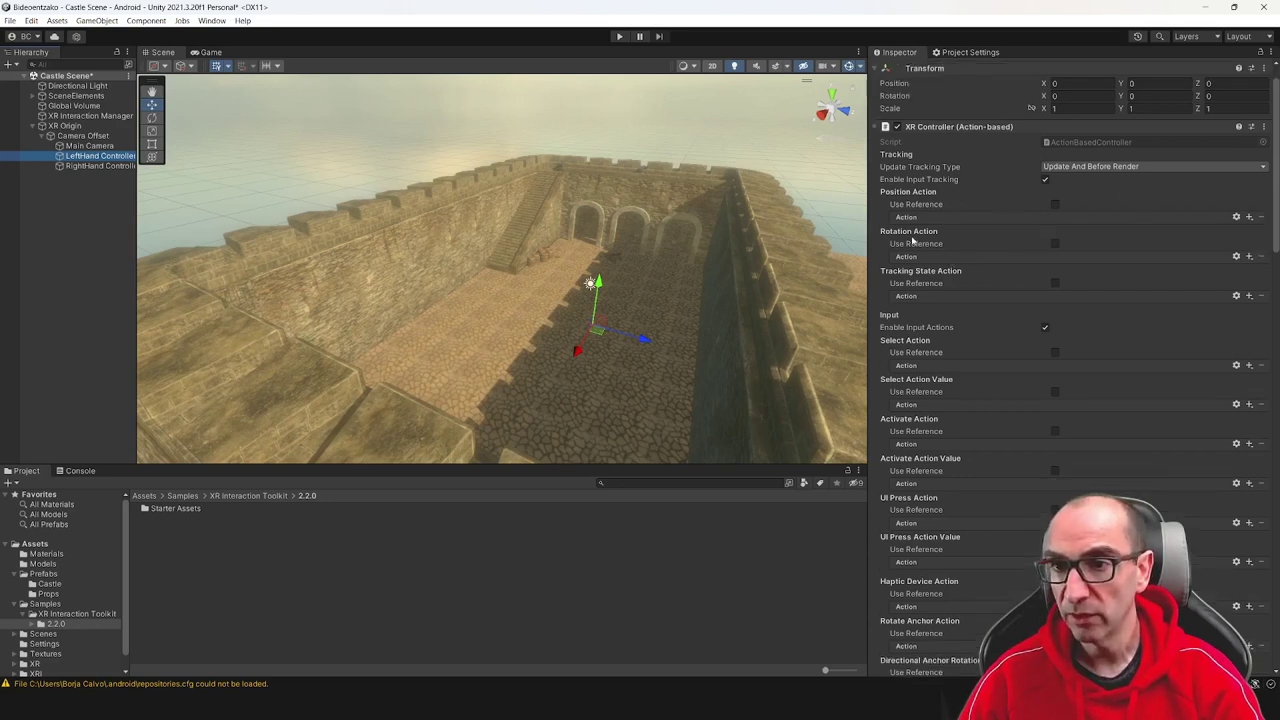
pyautogui.scroll(-1, 913, 315)
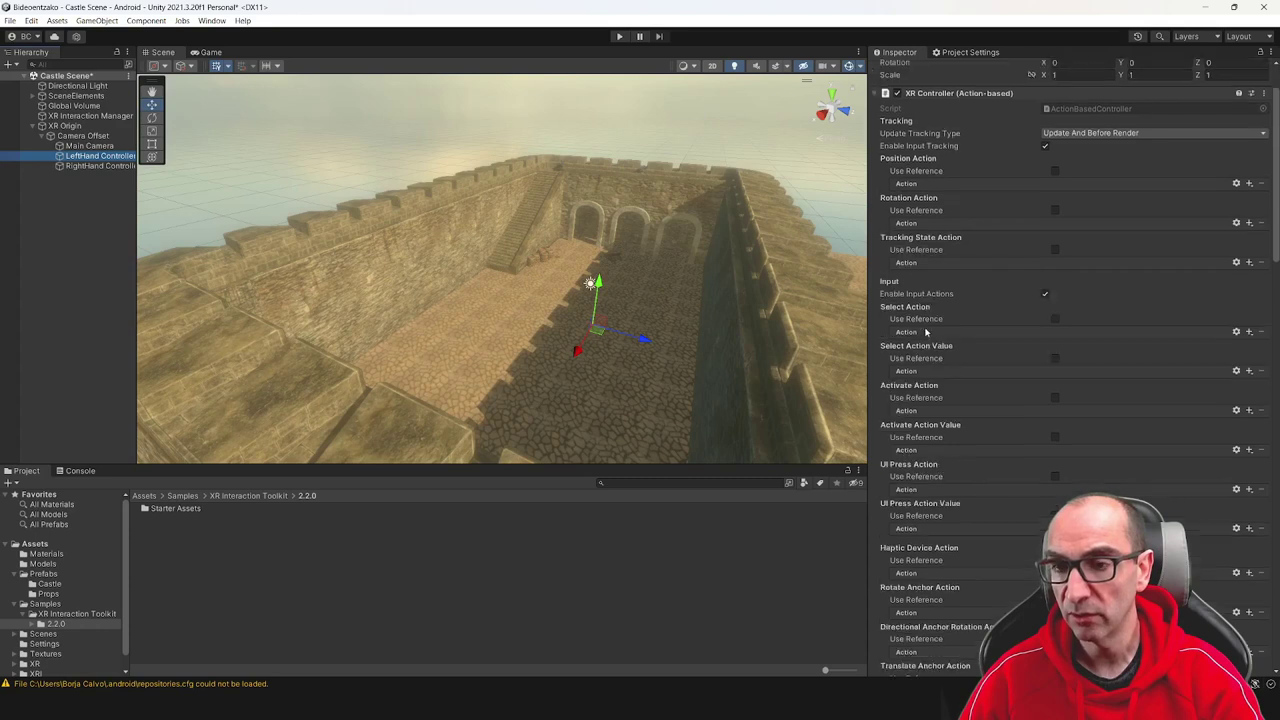
pyautogui.scroll(-2, 929, 342)
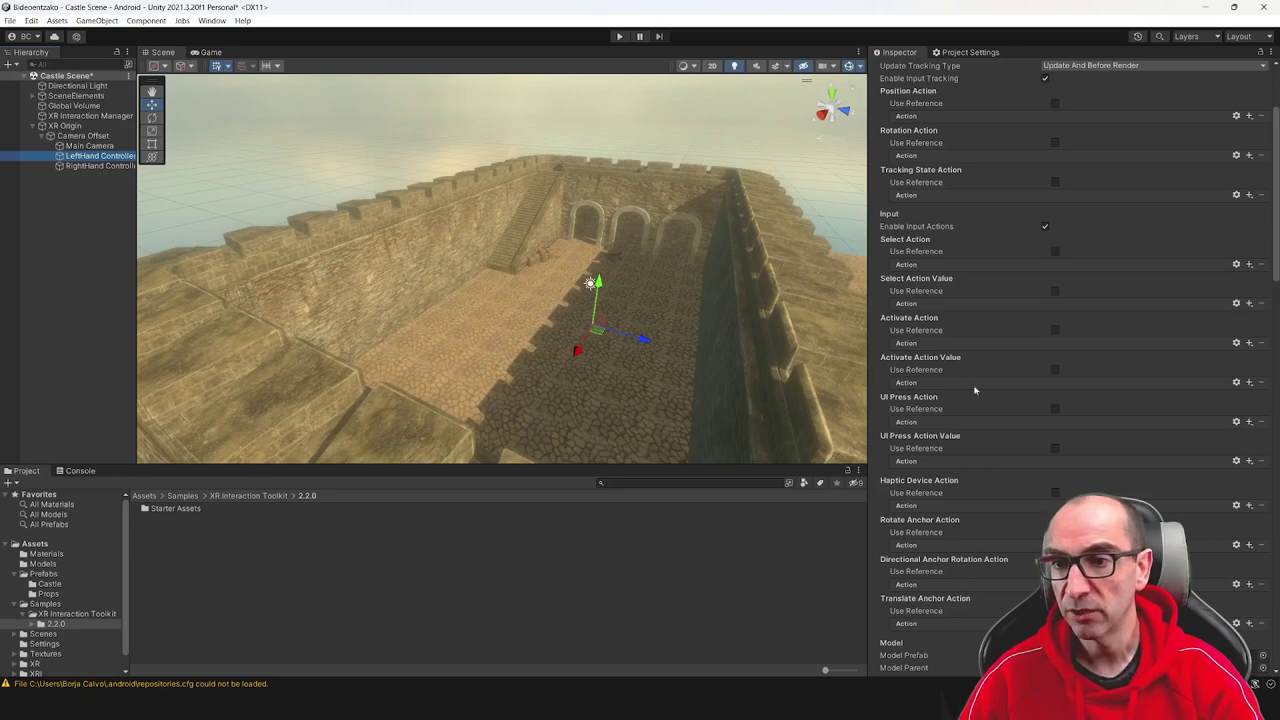
pyautogui.scroll(-3, 946, 409)
pyautogui.scroll(-1, 985, 423)
pyautogui.scroll(-4, 985, 423)
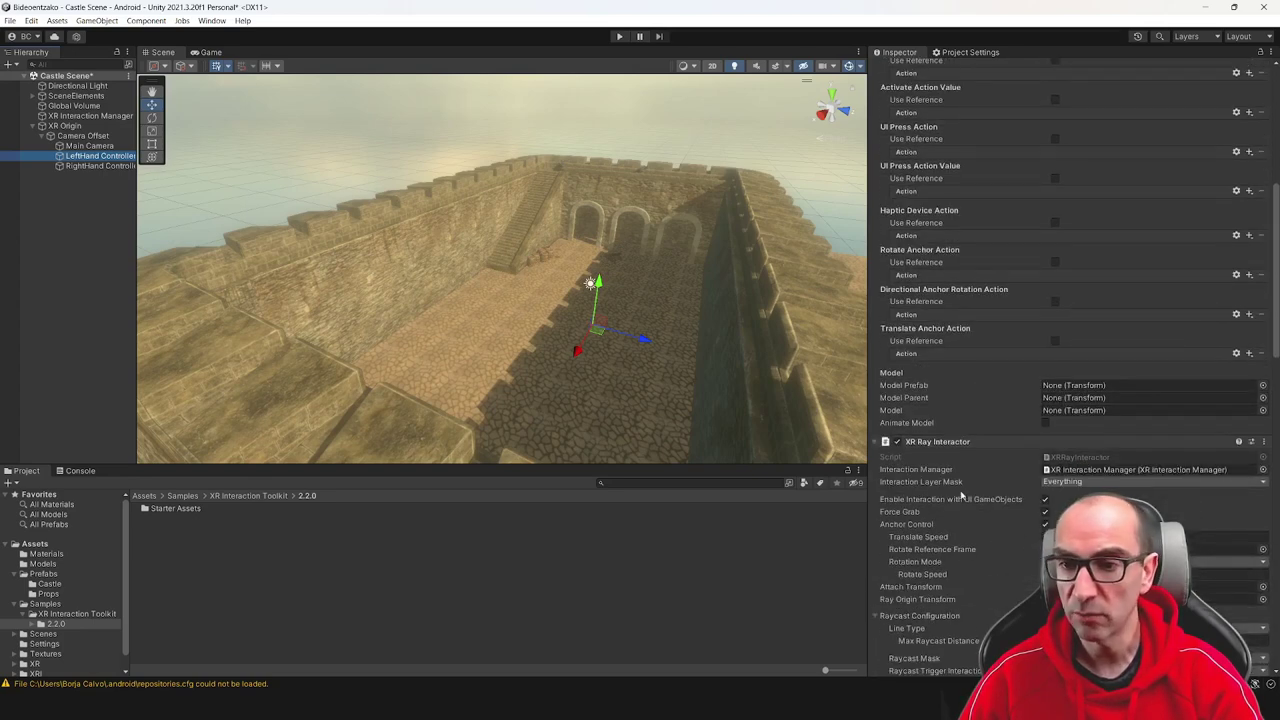
pyautogui.scroll(-4, 941, 465)
pyautogui.scroll(-5, 945, 449)
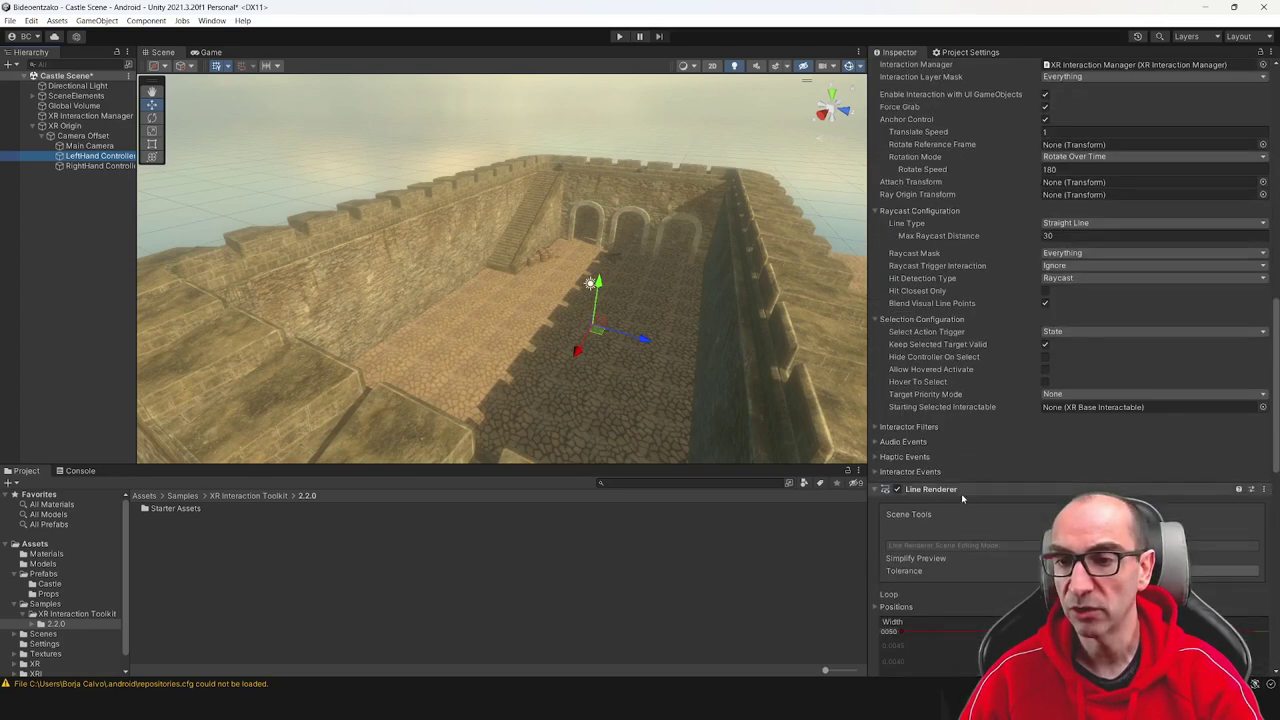
pyautogui.scroll(-8, 961, 493)
pyautogui.scroll(-8, 960, 493)
pyautogui.scroll(-4, 960, 493)
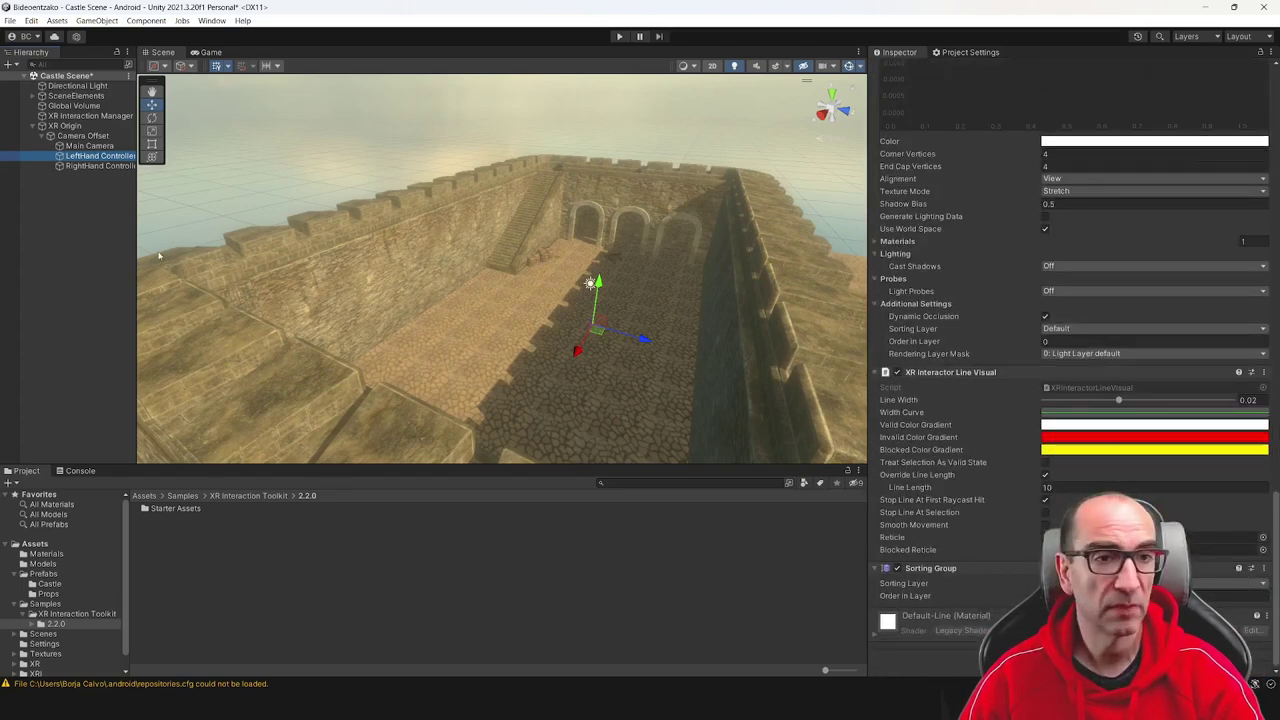
pyautogui.click(100, 165)
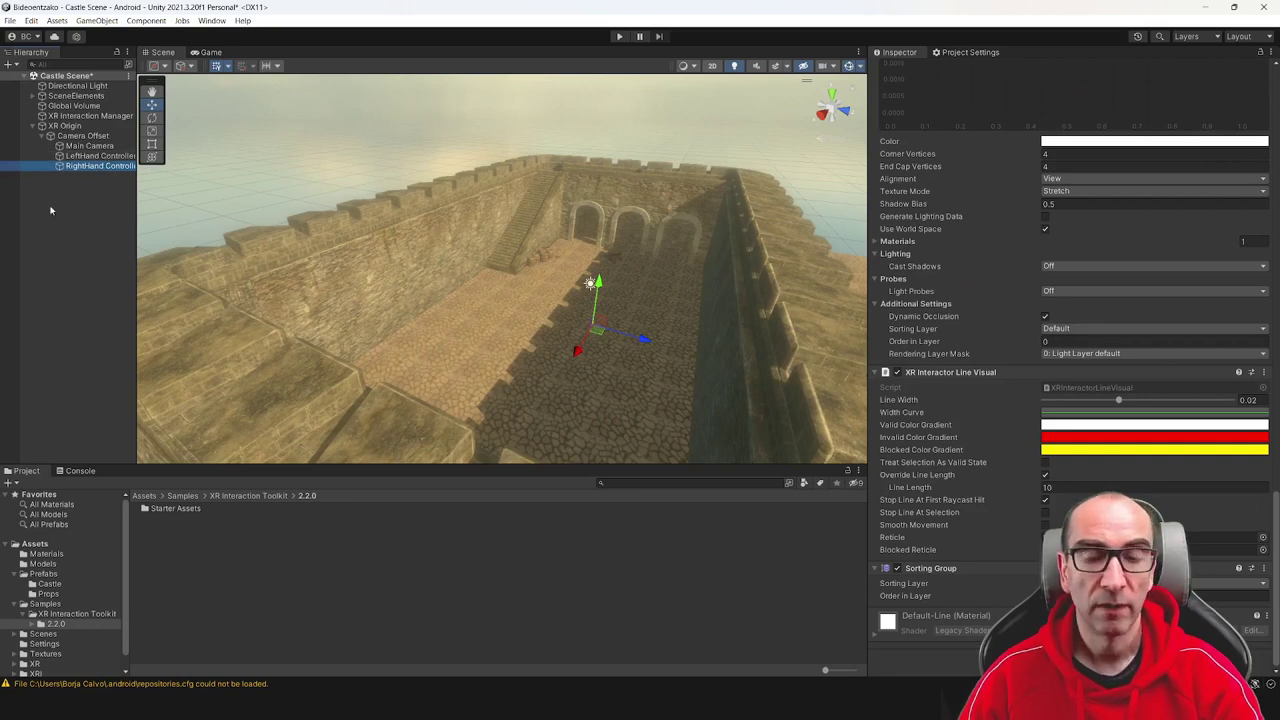
# Drag the XR Origin along Z to -27.1 inside the castle courtyard
pyautogui.click(590, 283)
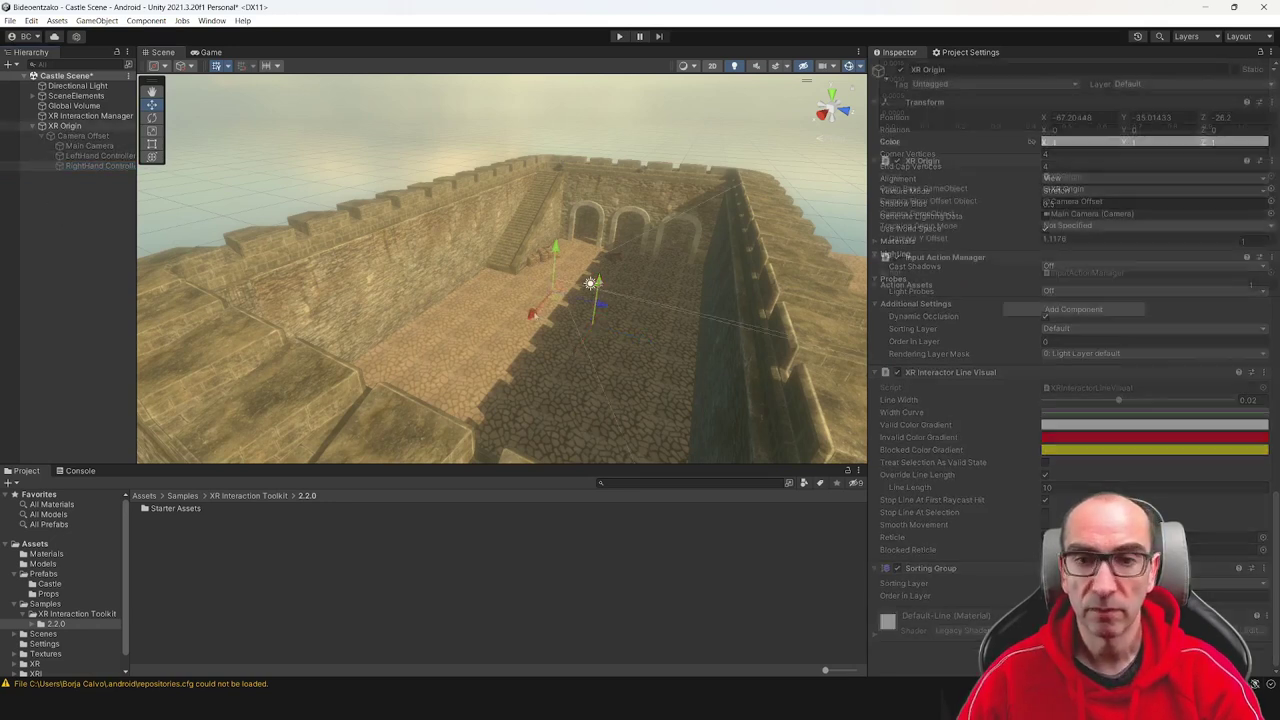
pyautogui.moveTo(612, 295); pyautogui.dragTo(688, 324)
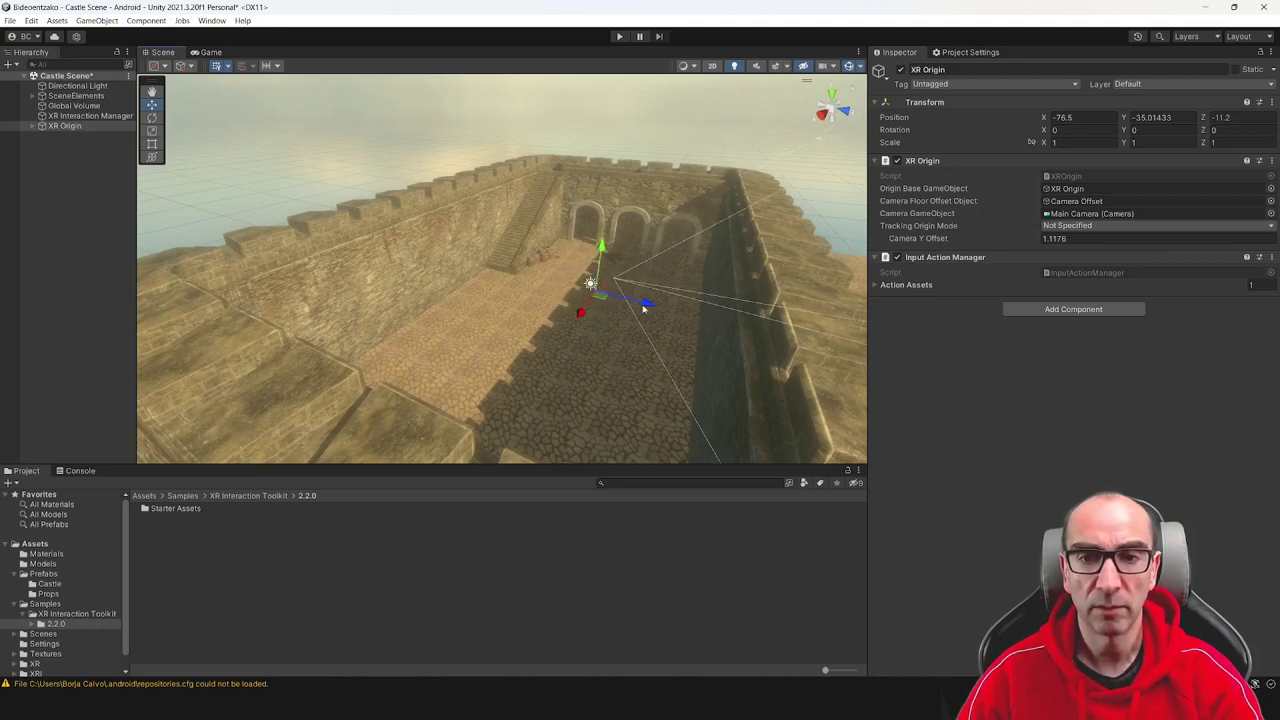
pyautogui.moveTo(645, 305); pyautogui.dragTo(572, 295)
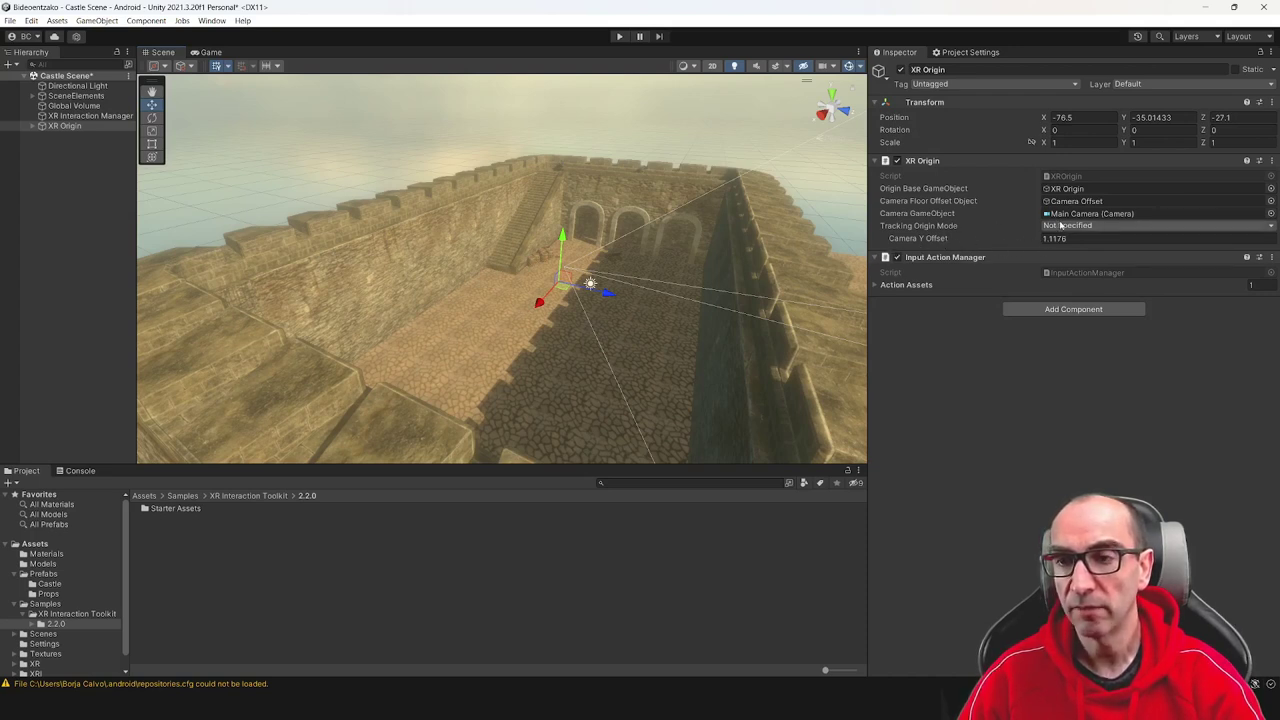
pyautogui.click(1062, 227)
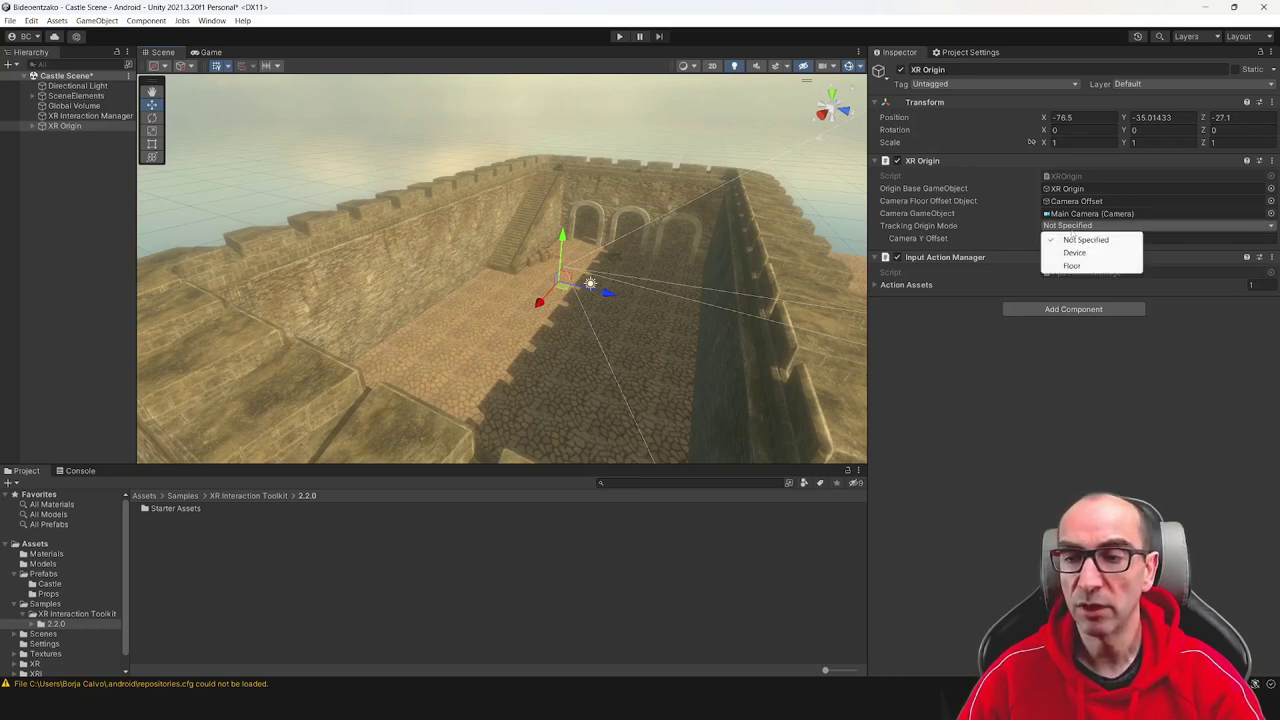
# Set Tracking Origin Mode to Floor and confirm Action Assets uses XRI Default Input Actions
pyautogui.click(1077, 266)
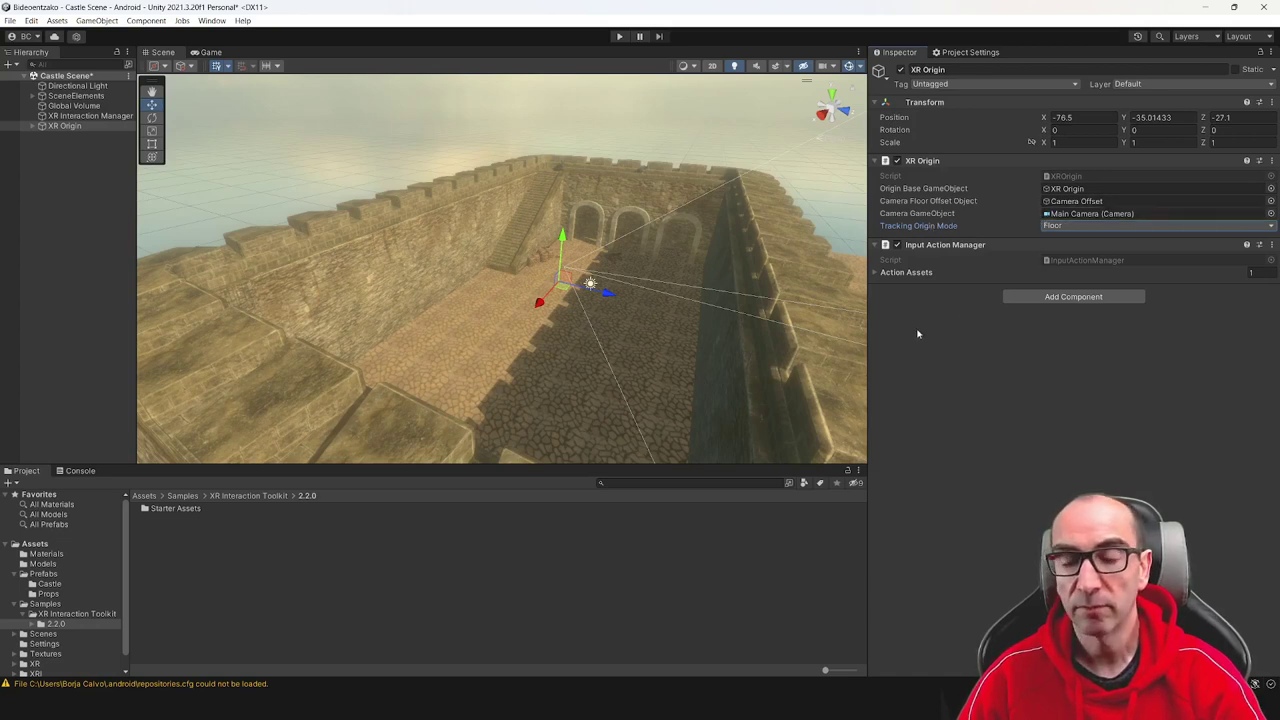
pyautogui.click(876, 273)
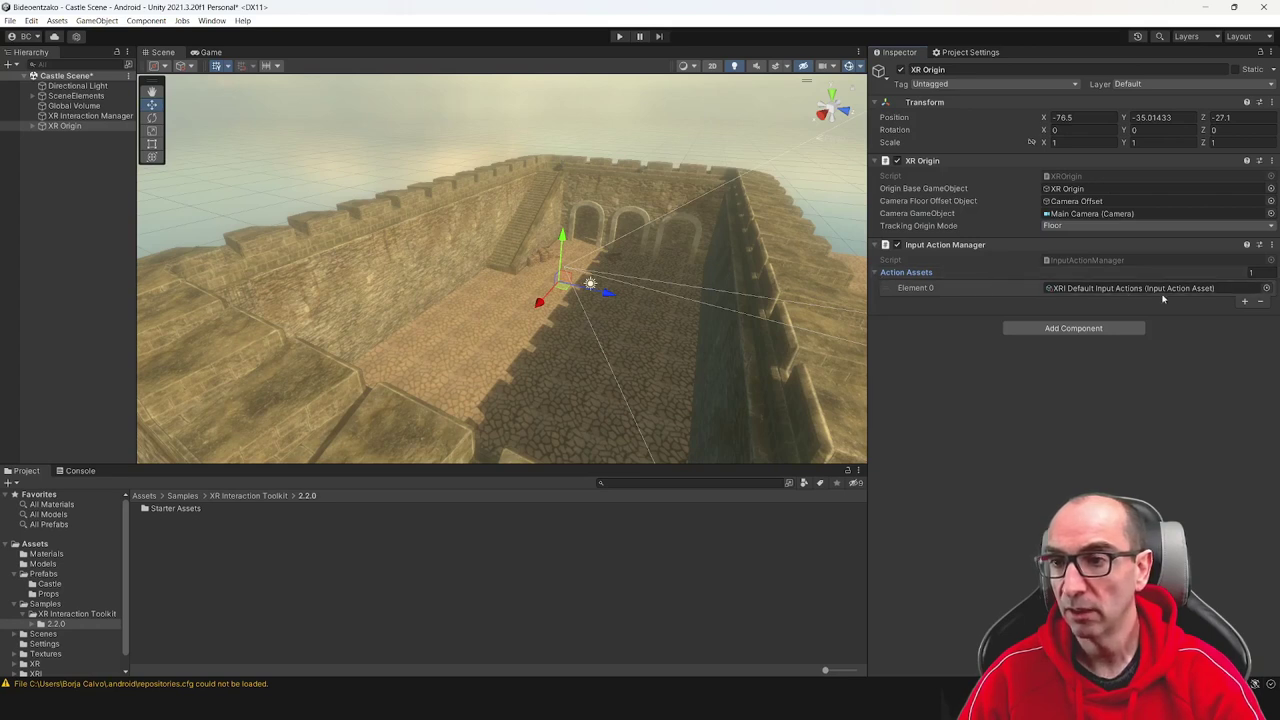
pyautogui.click(876, 274)
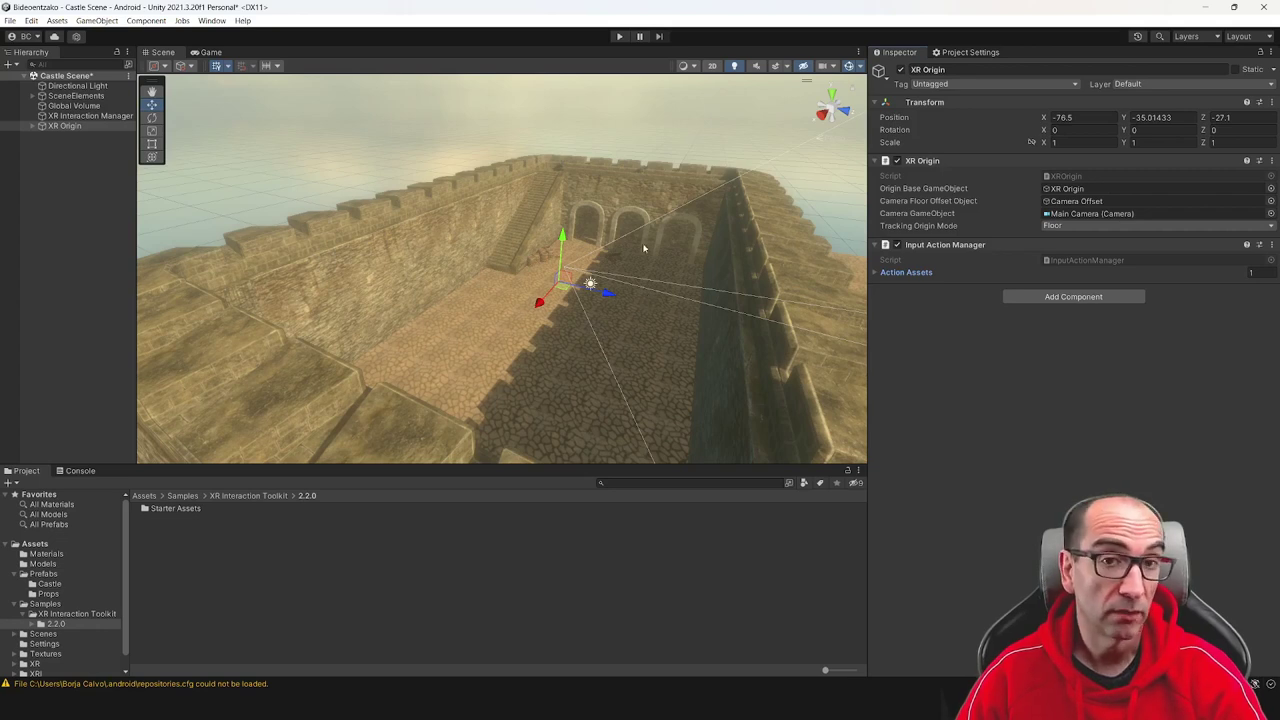
# Run a headset play test of the castle scene, then stop Play mode
pyautogui.click(618, 37)
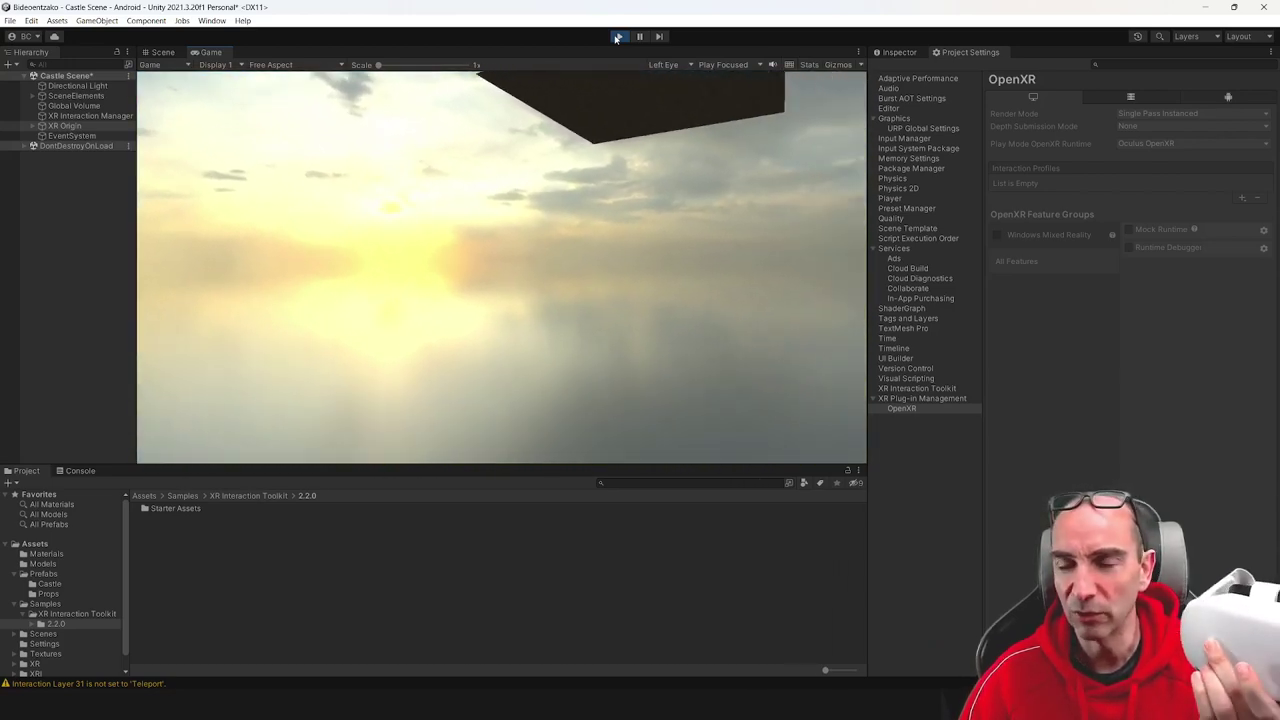
pyautogui.click(617, 38)
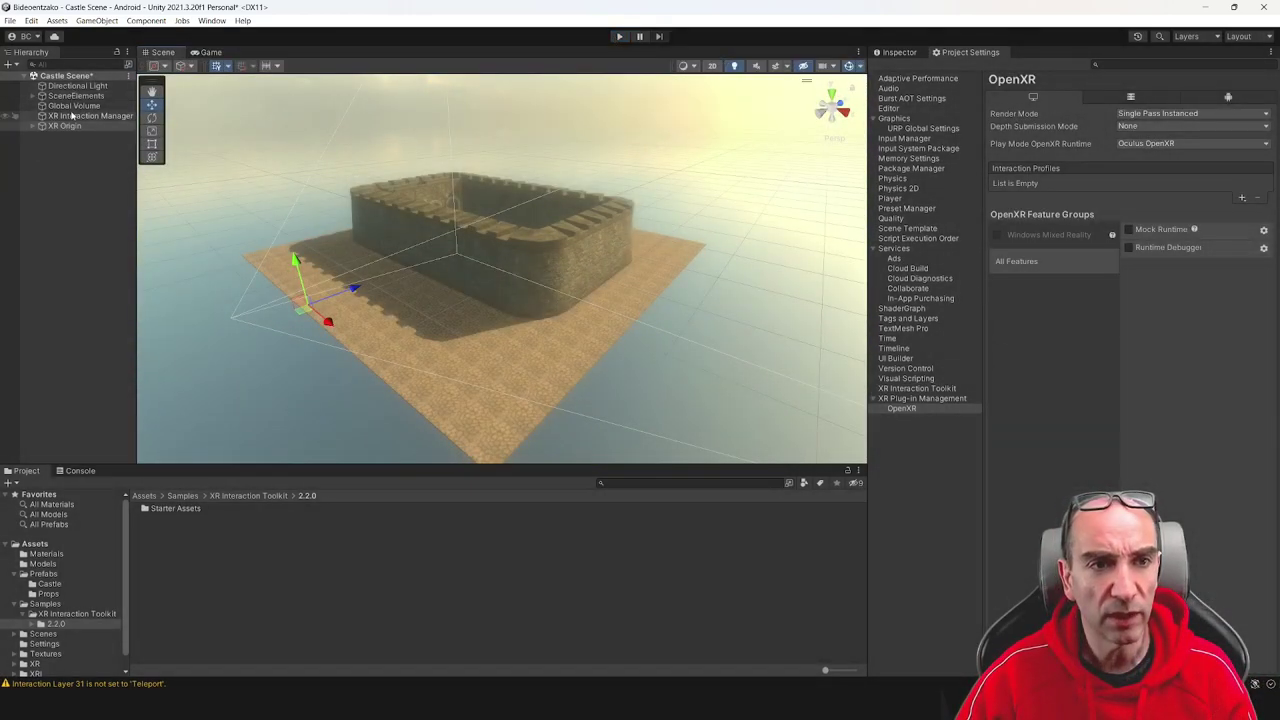
# Reset the SceneElements group's position to 0, 0, 0
pyautogui.click(78, 96)
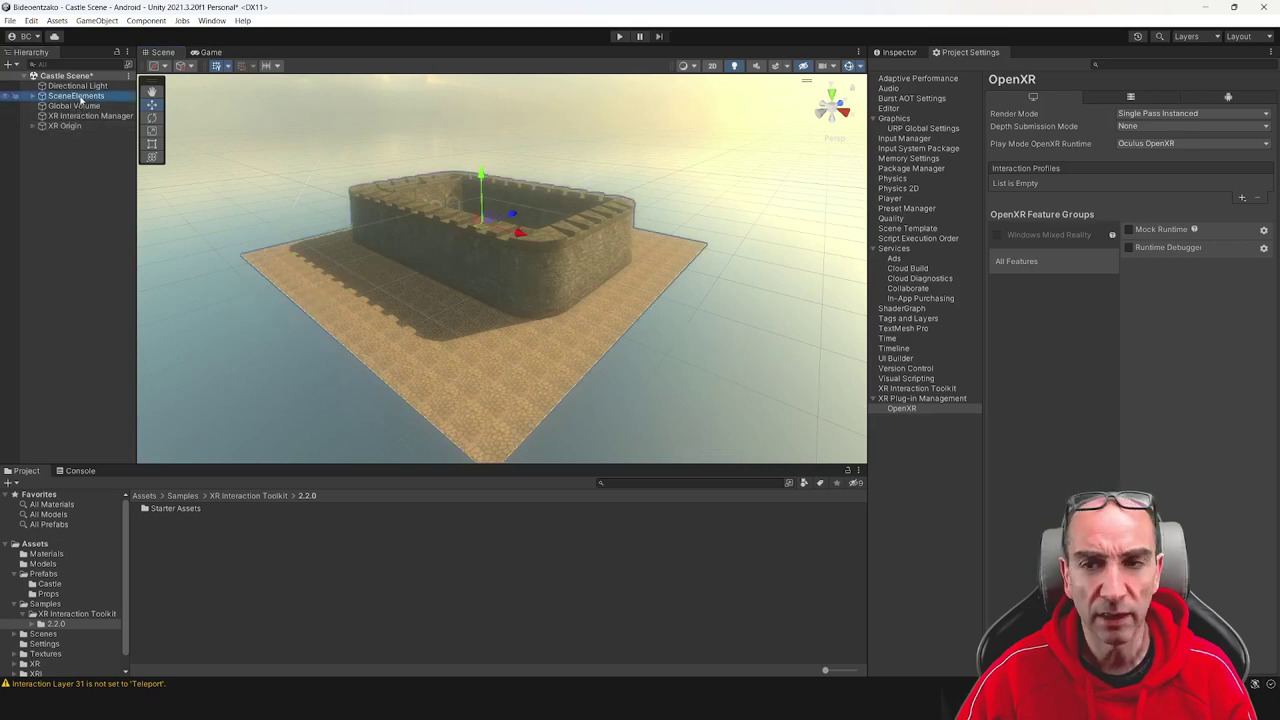
pyautogui.click(905, 52)
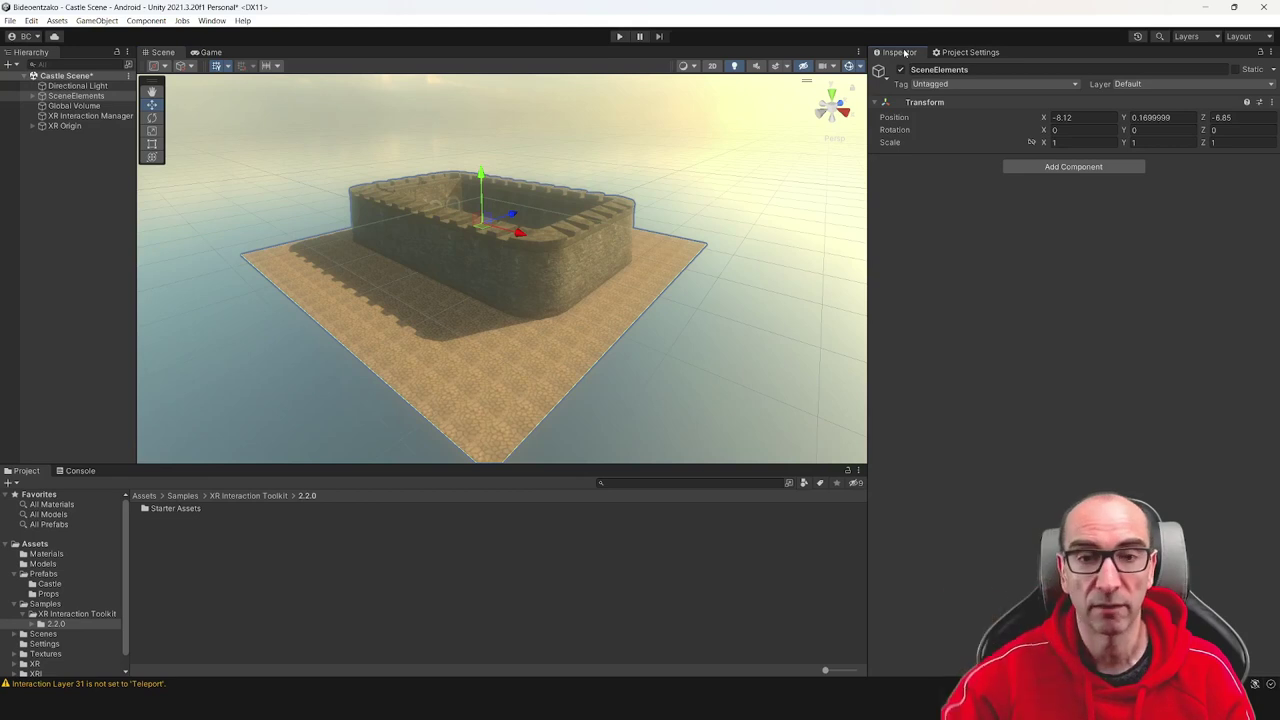
pyautogui.click(1098, 120)
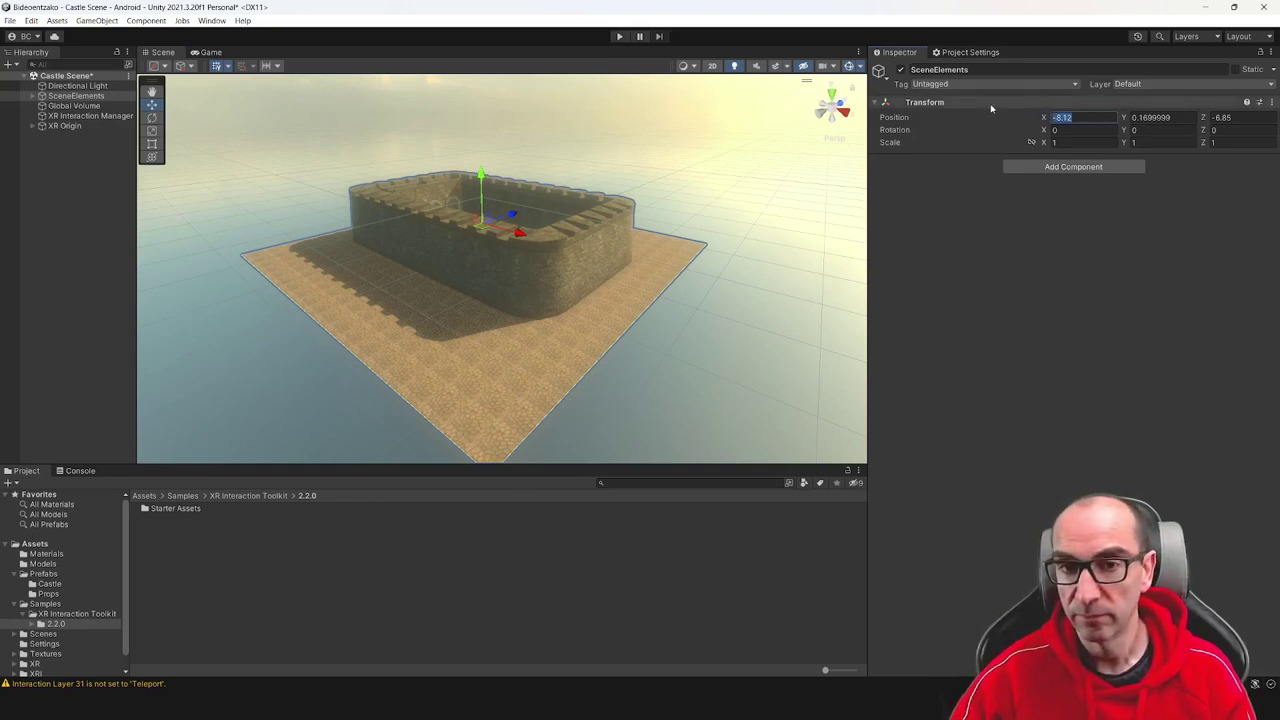
pyautogui.moveTo(795, 215)
pyautogui.mouseDown(button='right')
pyautogui.moveTo(663, 271)
pyautogui.moveTo(628, 315)
pyautogui.mouseUp(button='right')
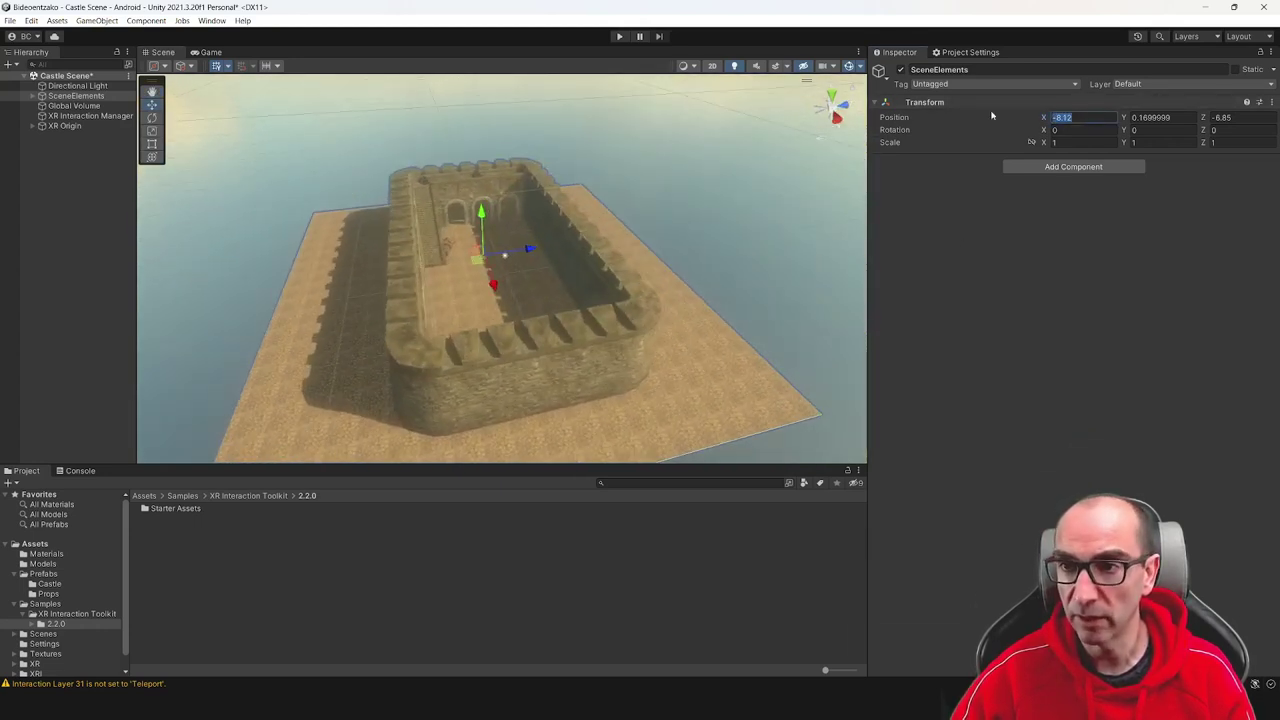
pyautogui.write('0')
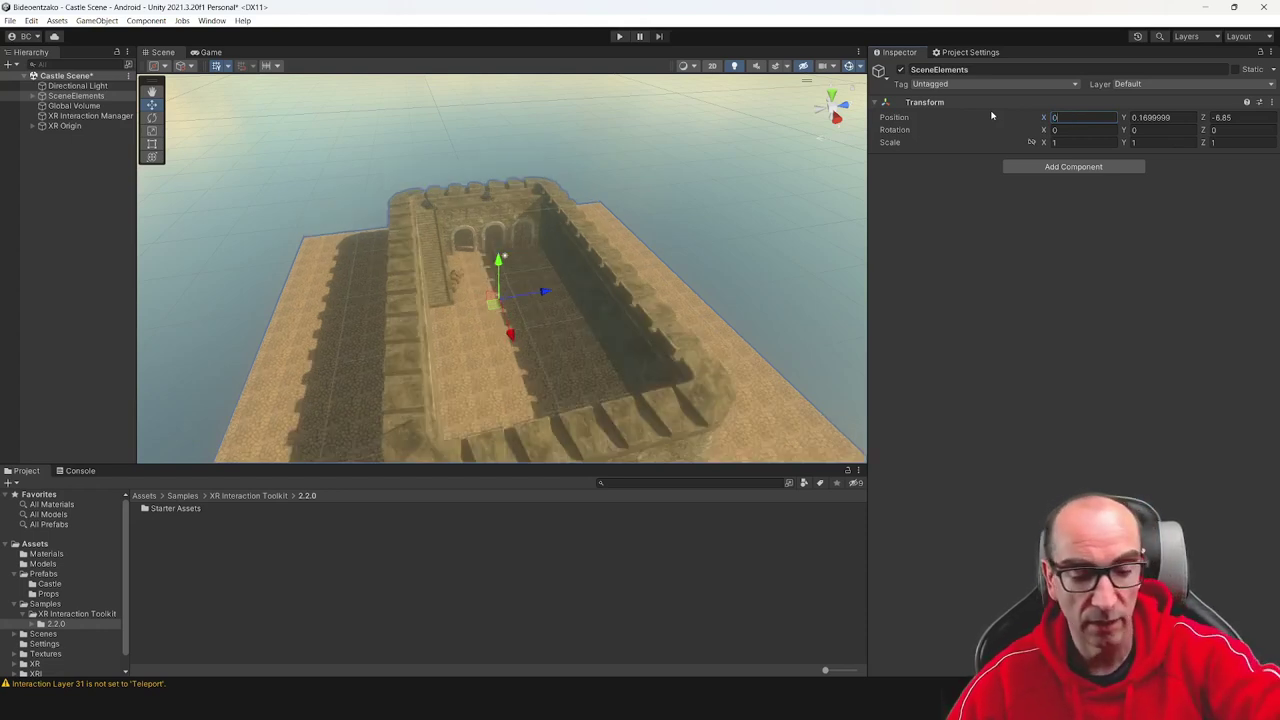
pyautogui.press('Tab')
pyautogui.write('0')
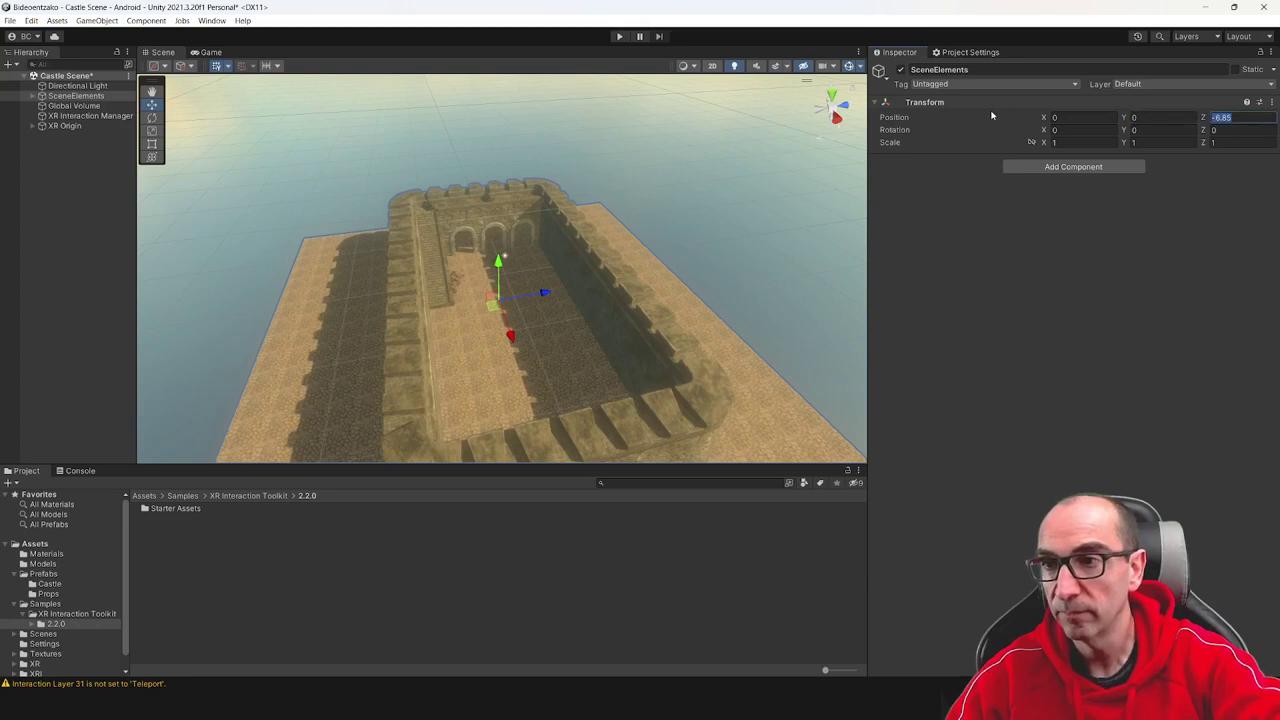
pyautogui.write('0')
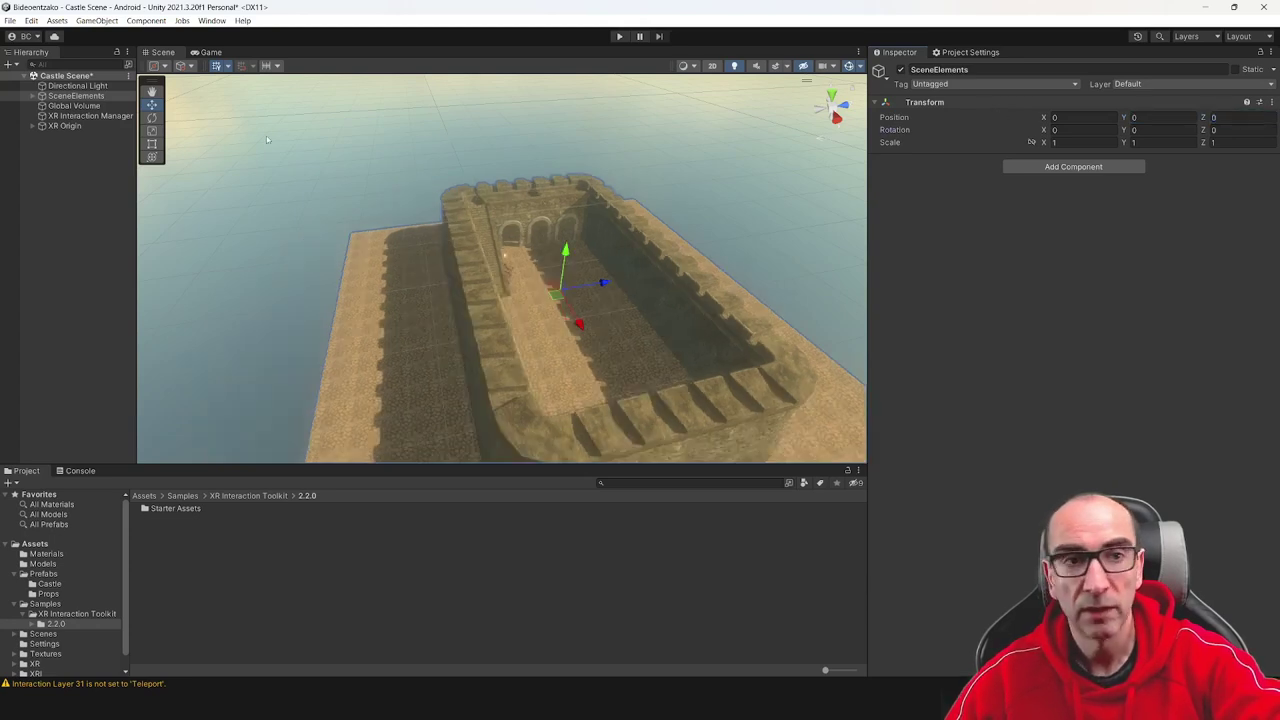
pyautogui.click(70, 127)
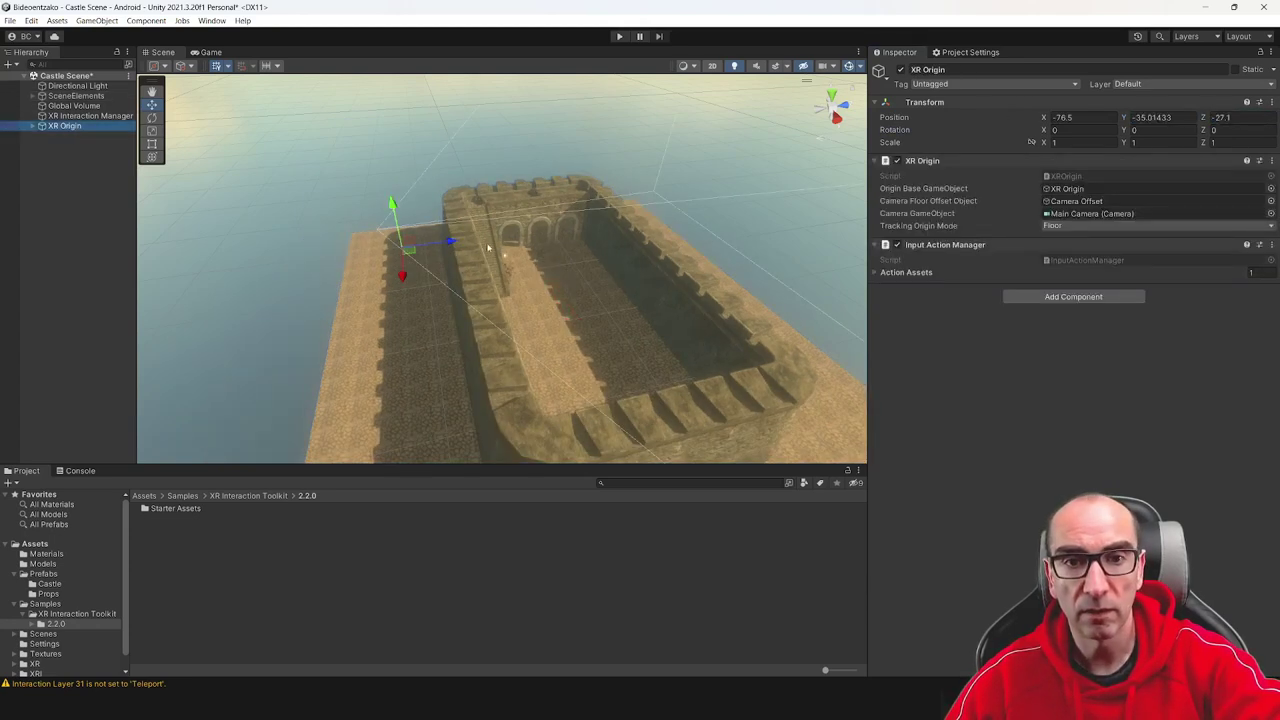
# Move the XR Origin into the courtyard at 9.1, 0.6, 7.5 and start a play test
pyautogui.moveTo(403, 270); pyautogui.dragTo(393, 350)
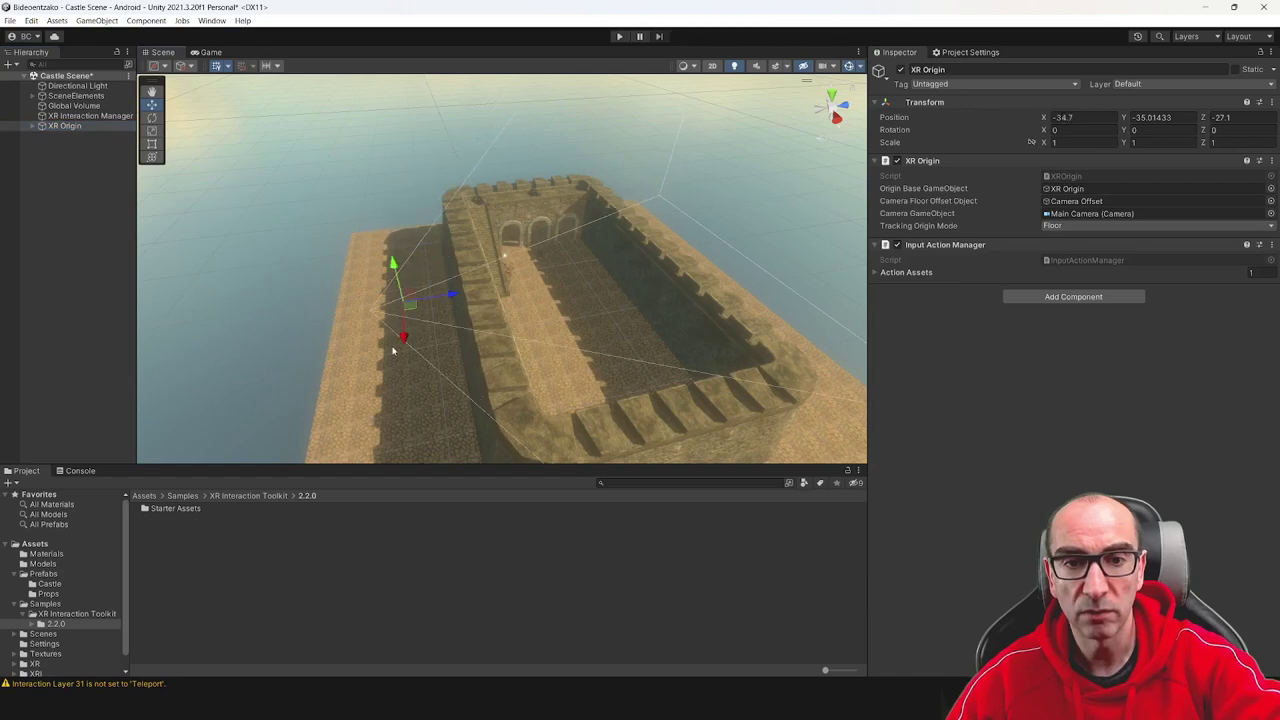
pyautogui.moveTo(393, 265); pyautogui.dragTo(390, 240)
pyautogui.press('f')
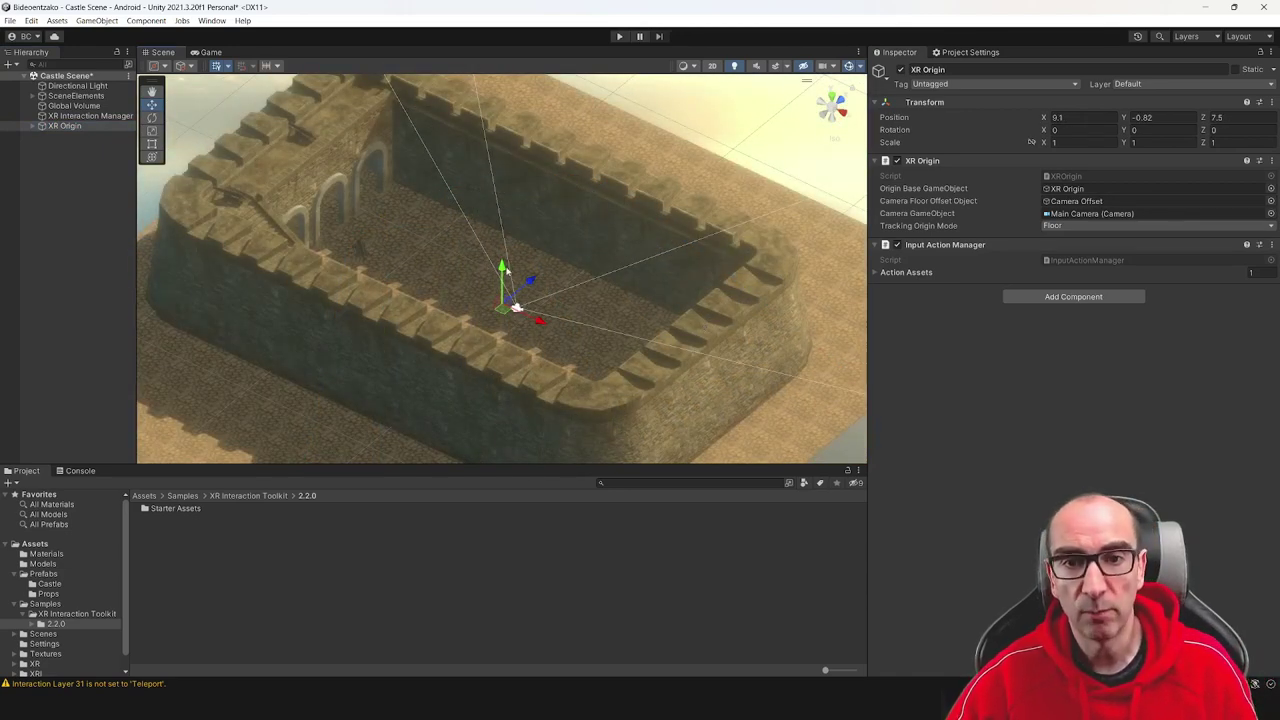
pyautogui.moveTo(504, 270); pyautogui.dragTo(612, 205)
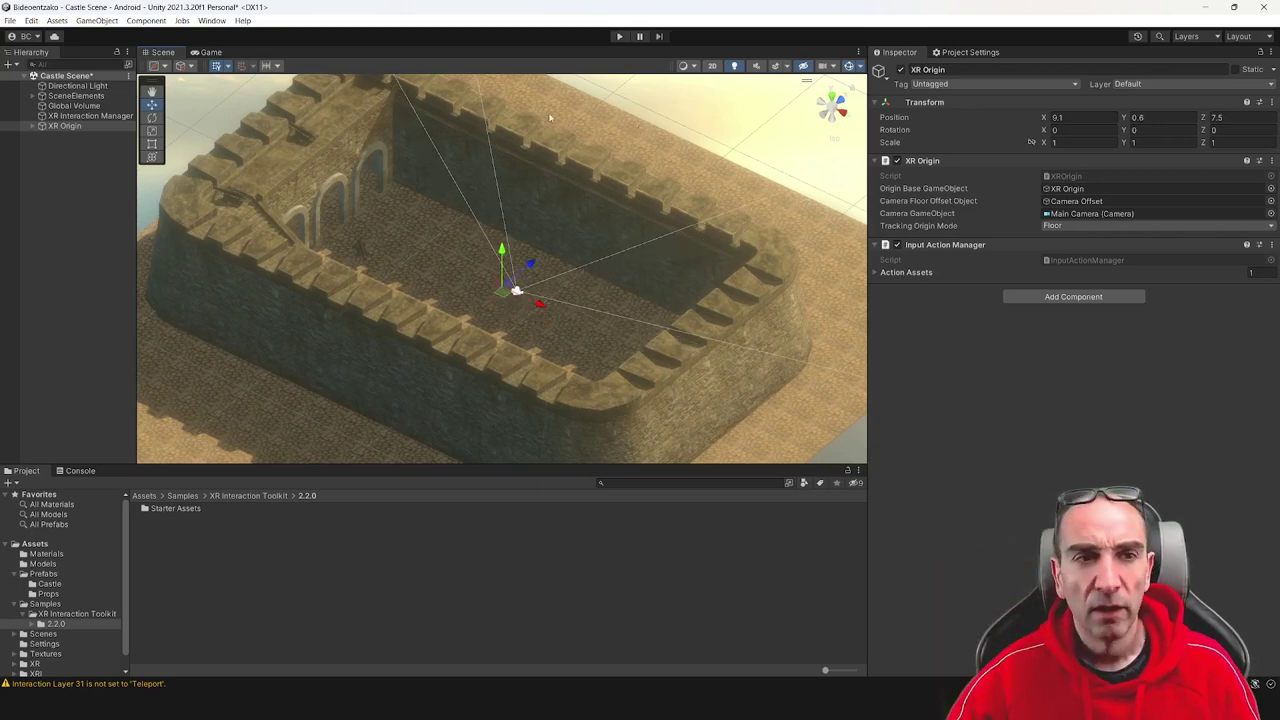
pyautogui.click(618, 37)
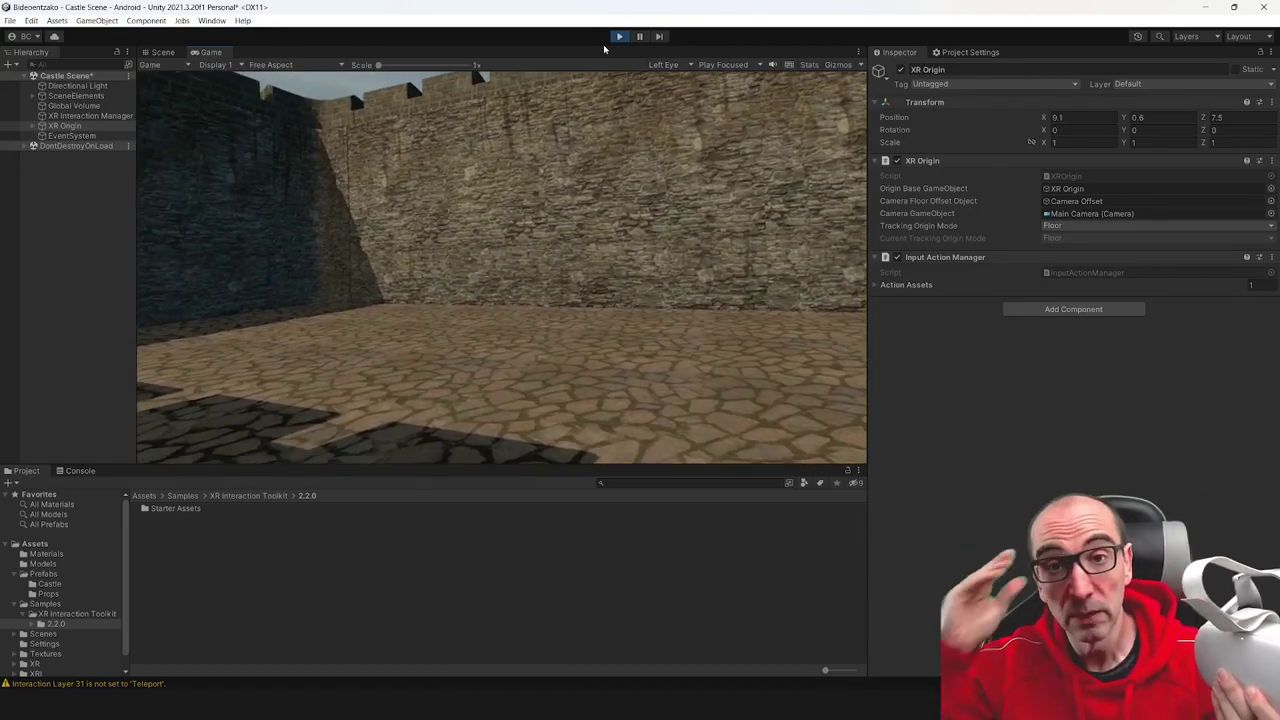
# While playing, inspect Camera Offset, Main Camera and RightHand Controller, then stop the test
pyautogui.click(34, 127)
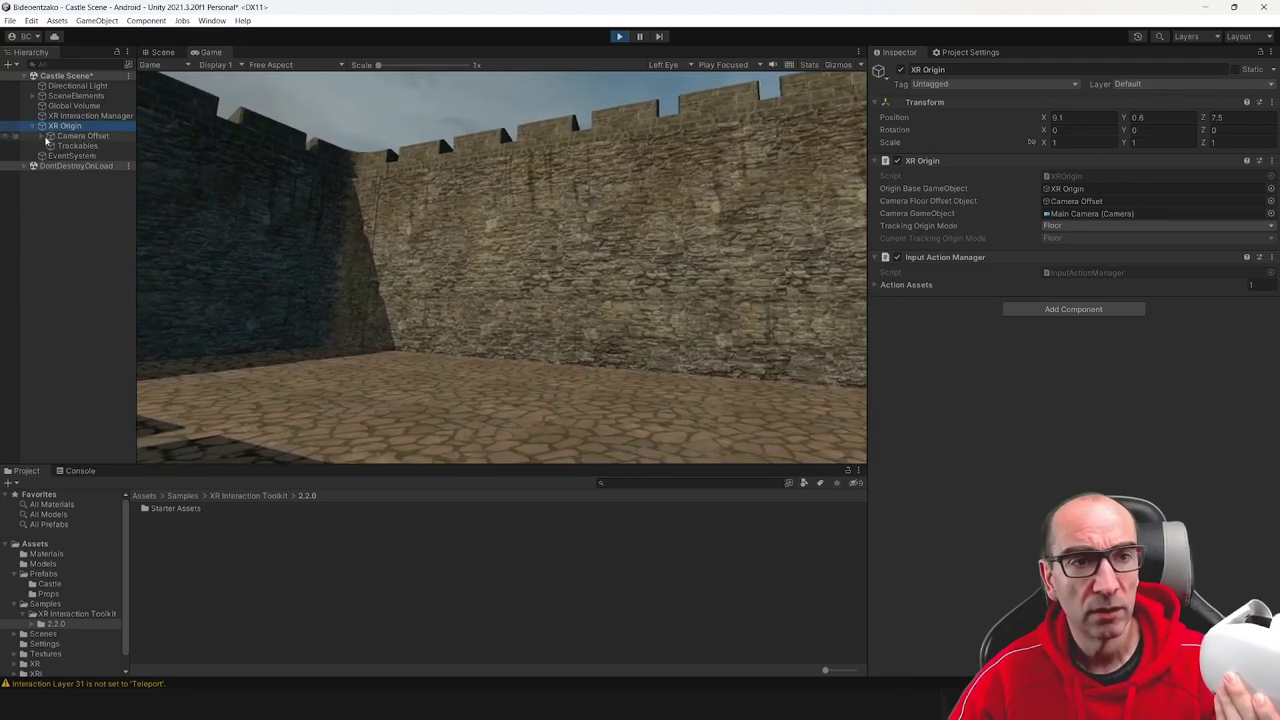
pyautogui.click(42, 136)
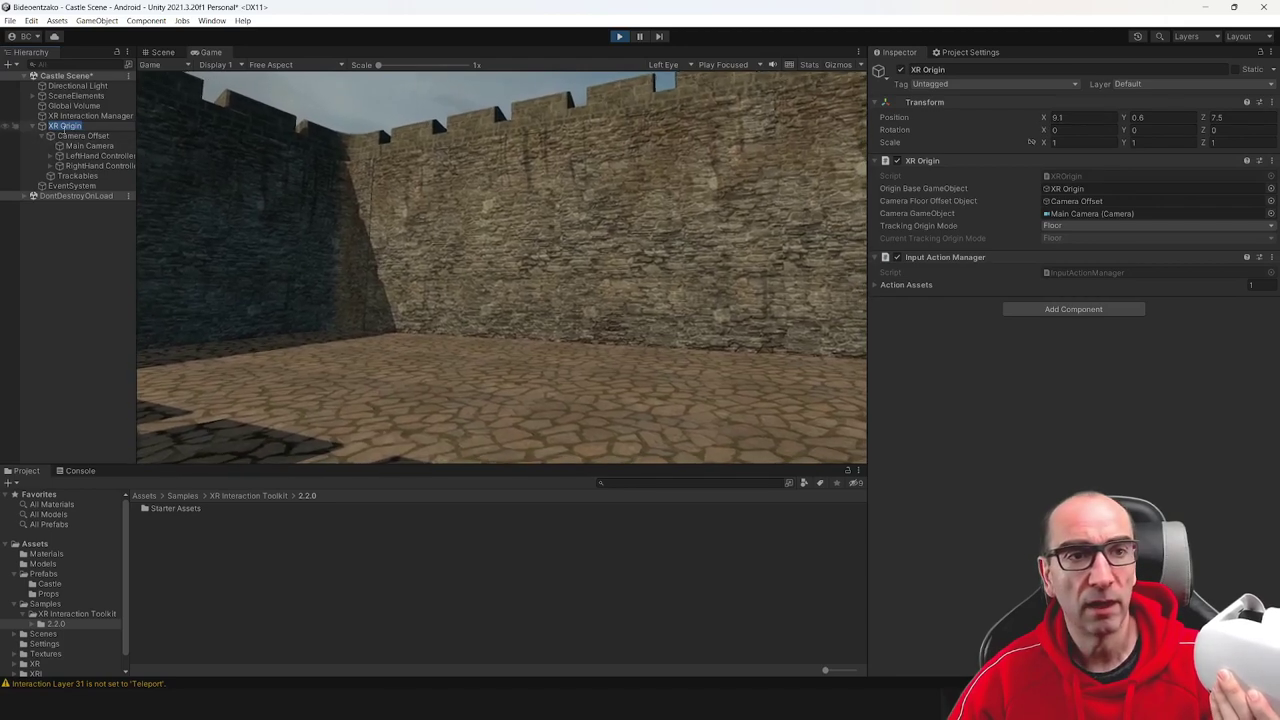
pyautogui.click(44, 129)
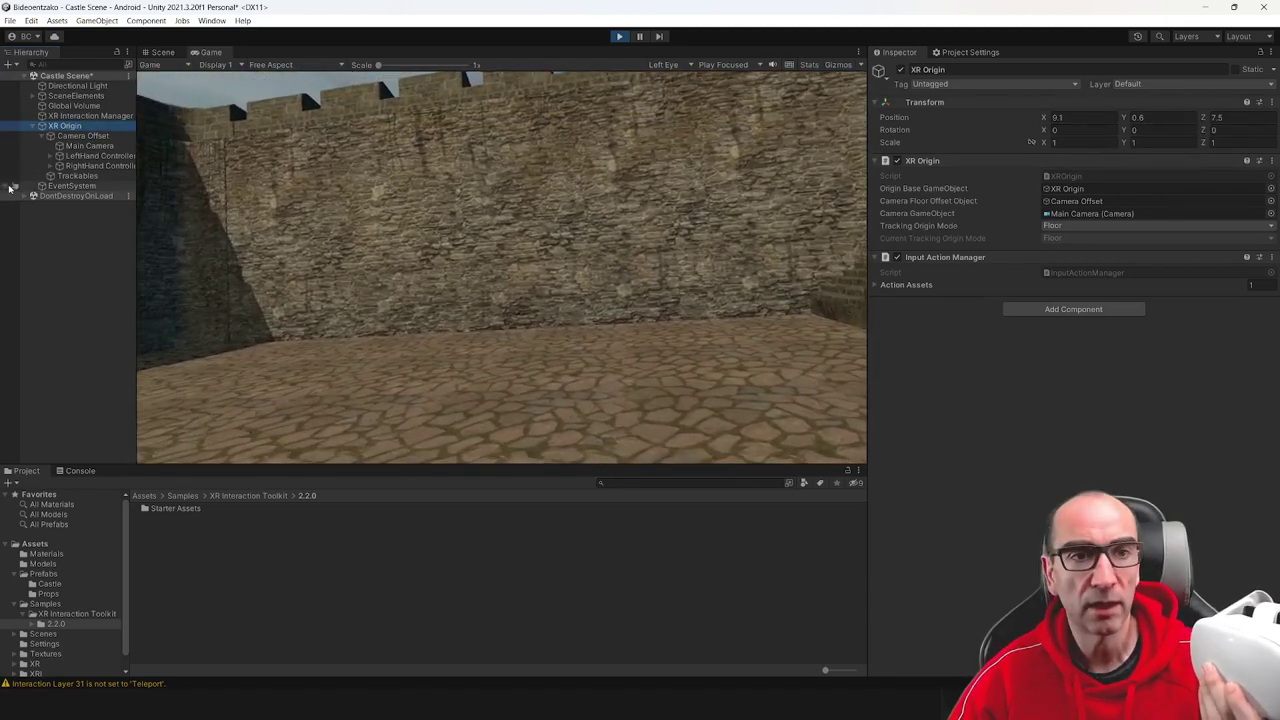
pyautogui.click(15, 136)
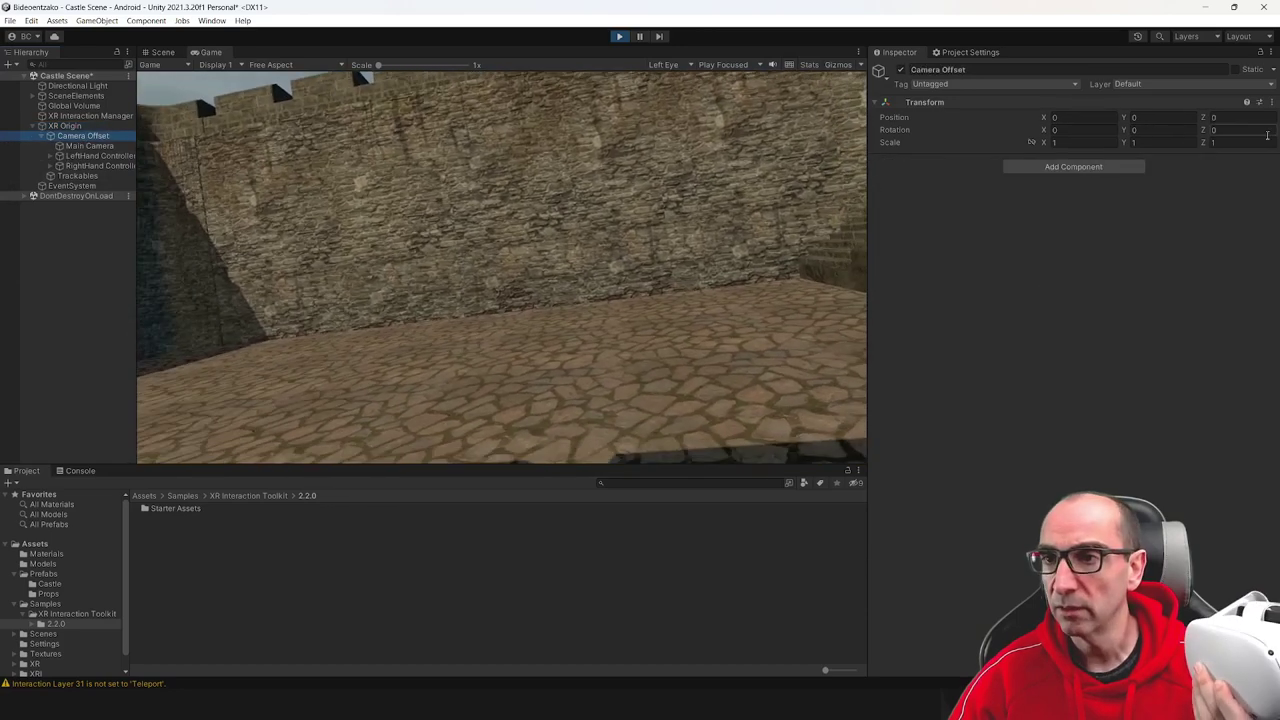
pyautogui.click(101, 146)
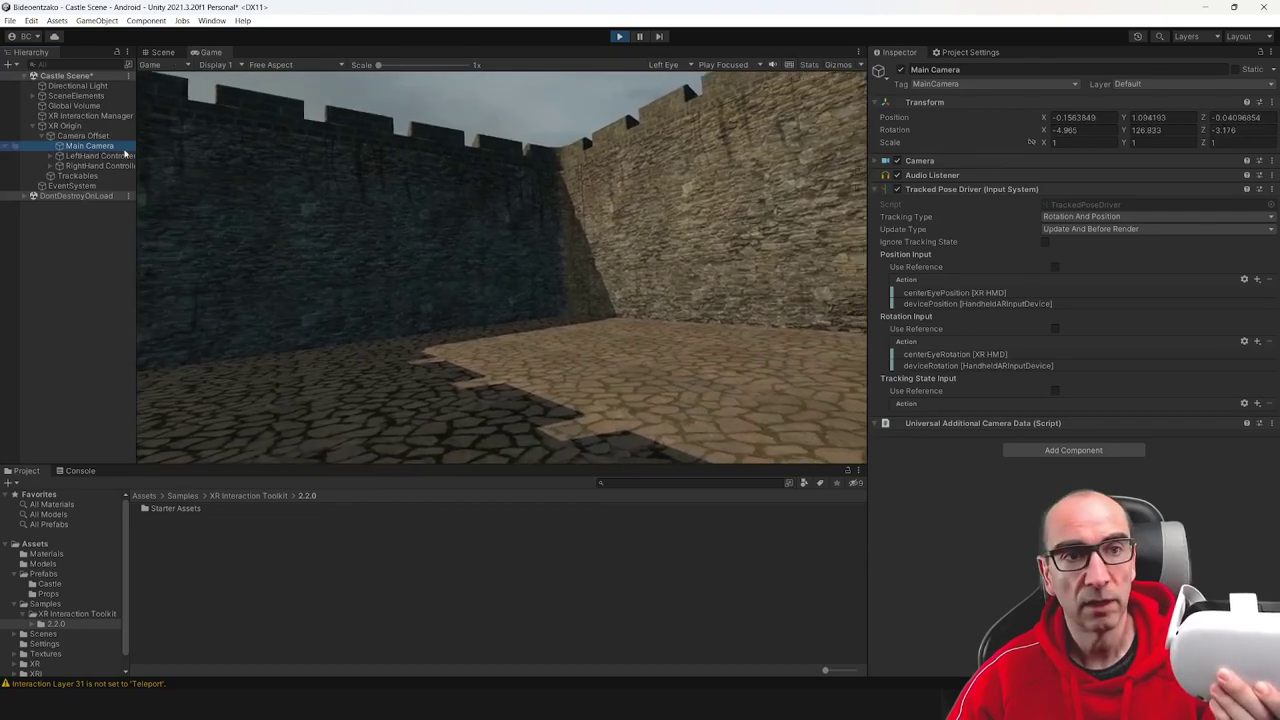
pyautogui.click(100, 155)
pyautogui.click(95, 166)
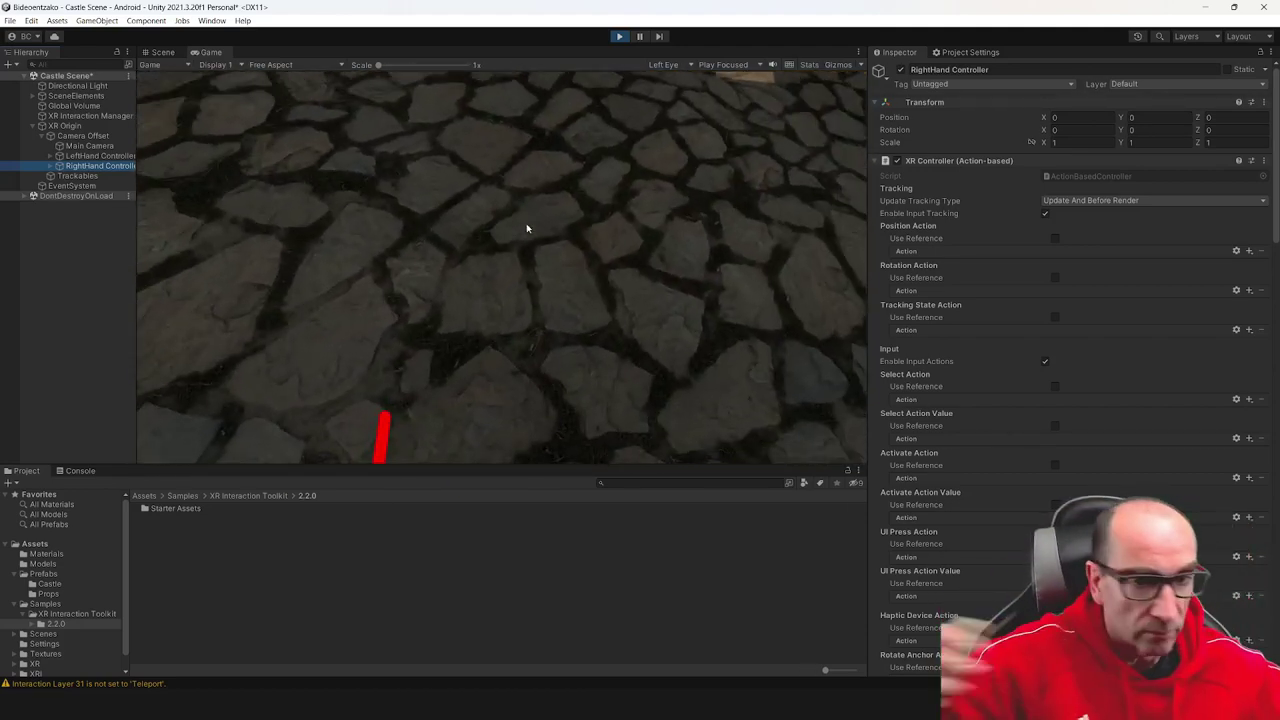
pyautogui.click(620, 38)
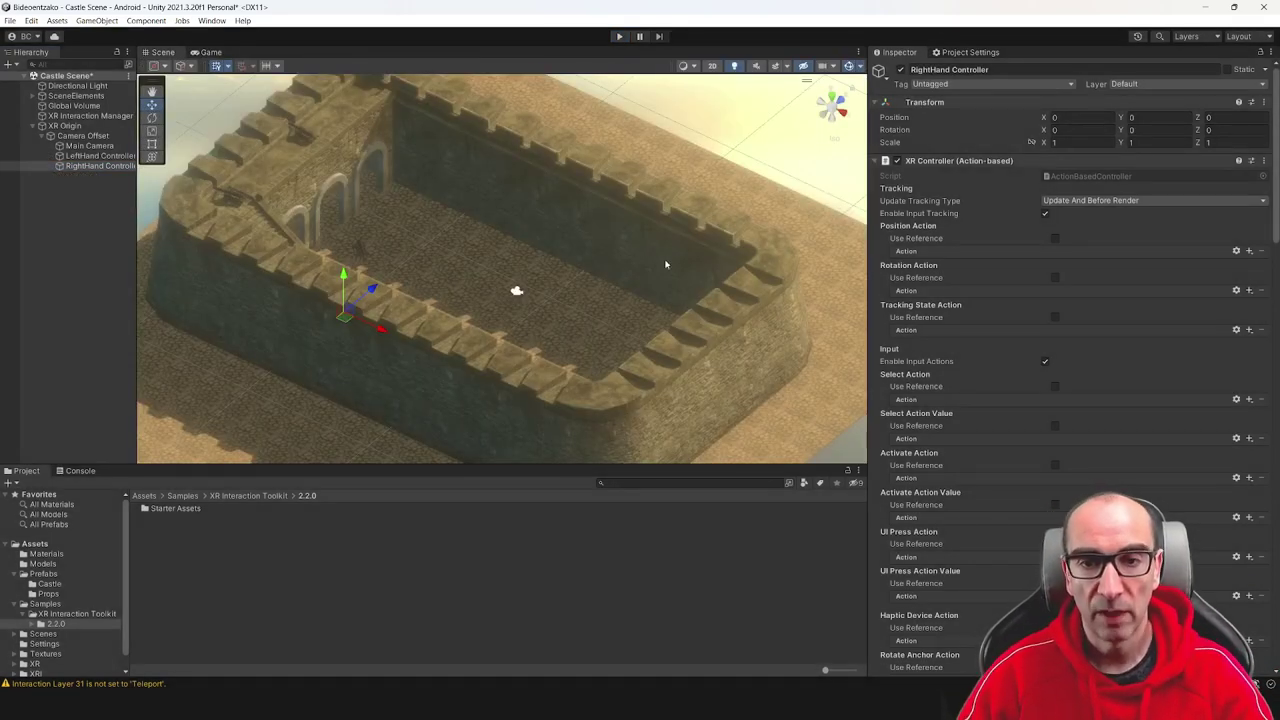
# Apply the XRI Default Right Controller preset to the RightHand Controller
pyautogui.keyDown('alt'); pyautogui.moveTo(665, 264); pyautogui.dragTo(562, 246); pyautogui.keyUp('alt')
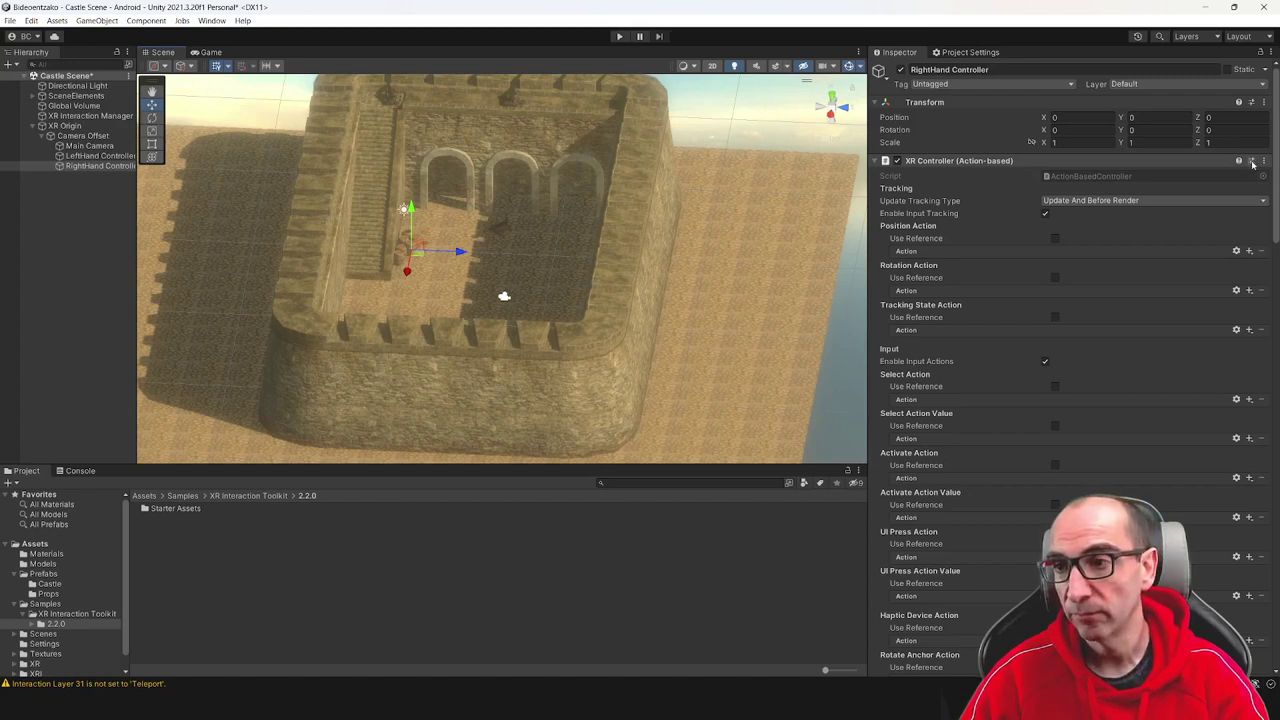
pyautogui.click(1252, 161)
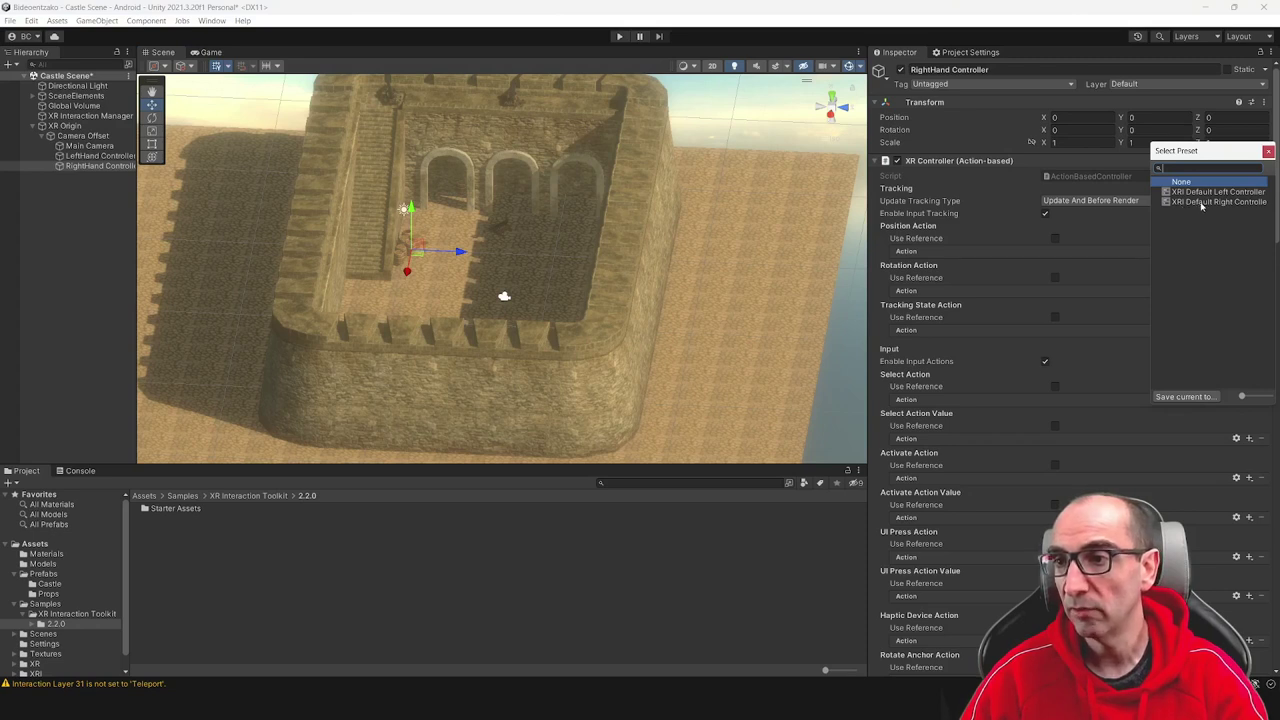
pyautogui.click(1217, 202)
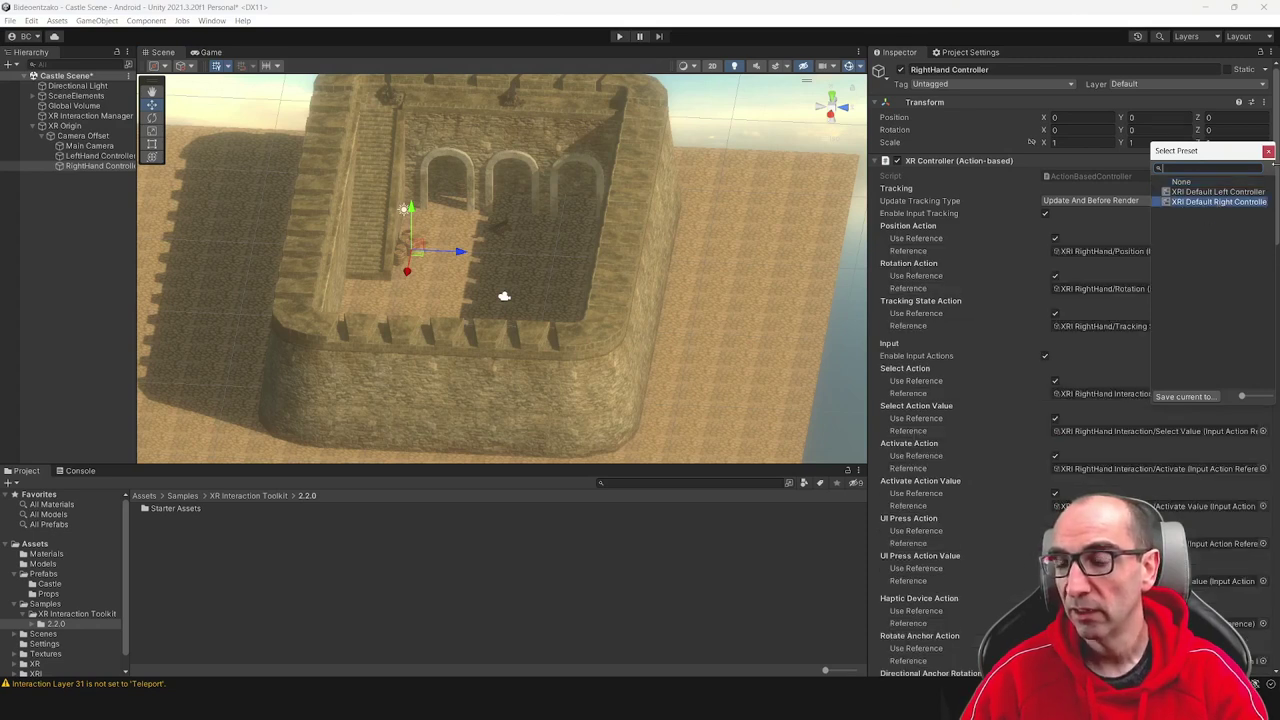
pyautogui.click(1268, 152)
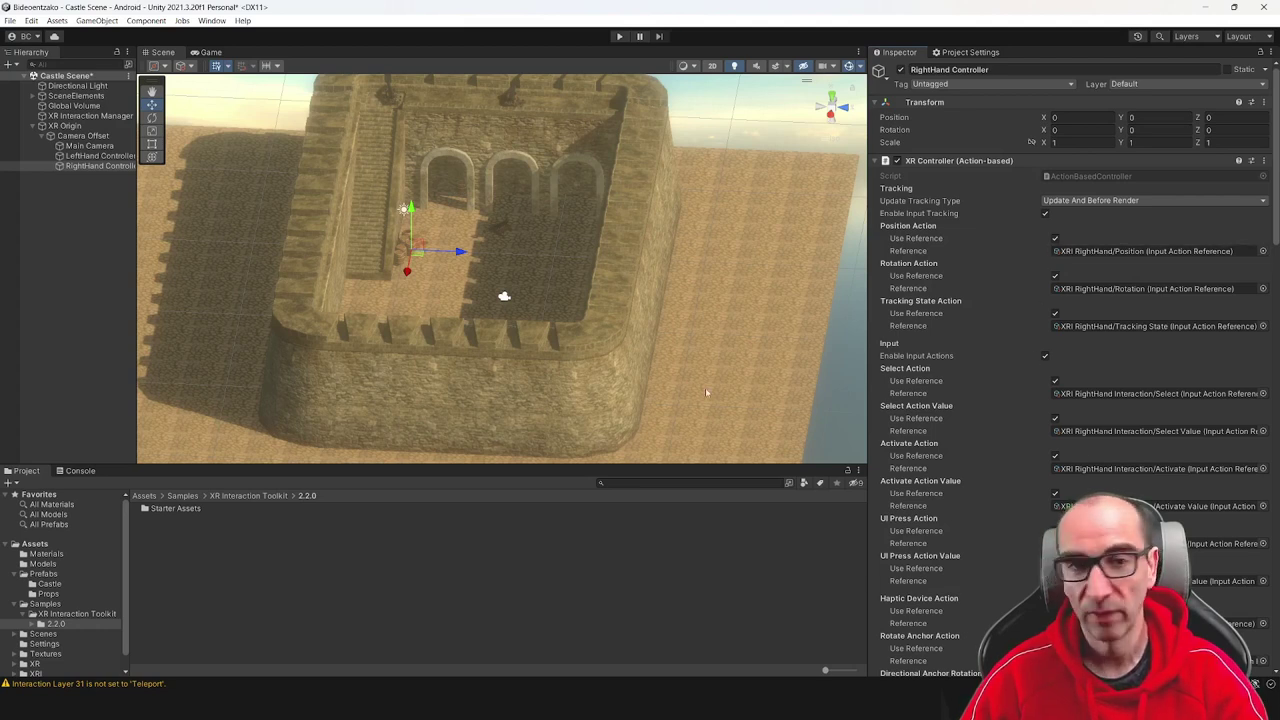
# Apply the XRI Default Left Controller preset to the LeftHand Controller and play-test
pyautogui.click(96, 157)
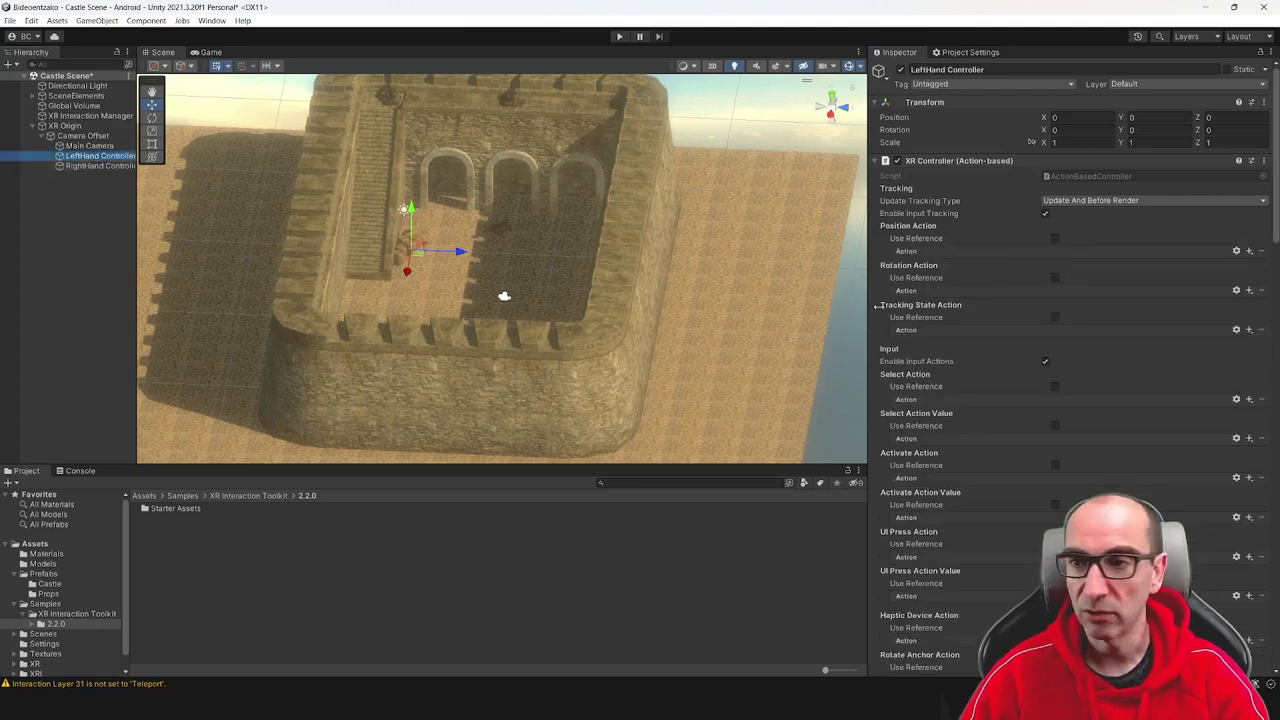
pyautogui.click(1251, 161)
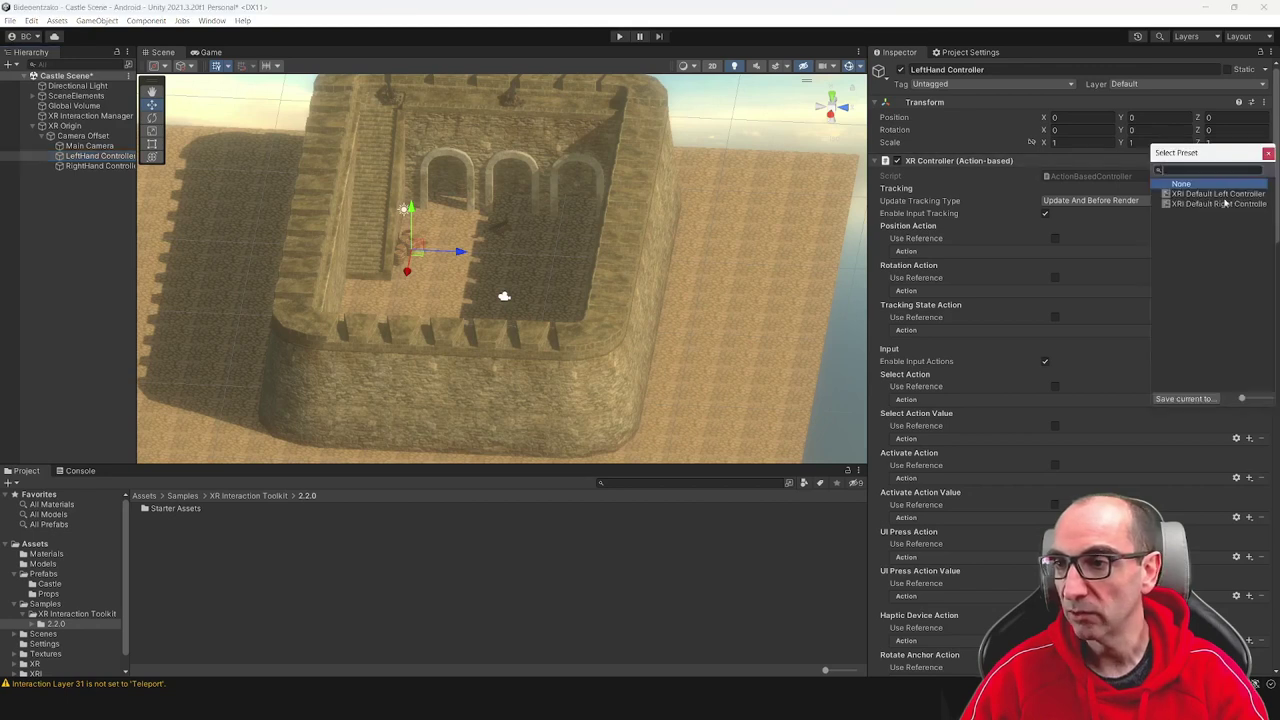
pyautogui.click(1233, 196)
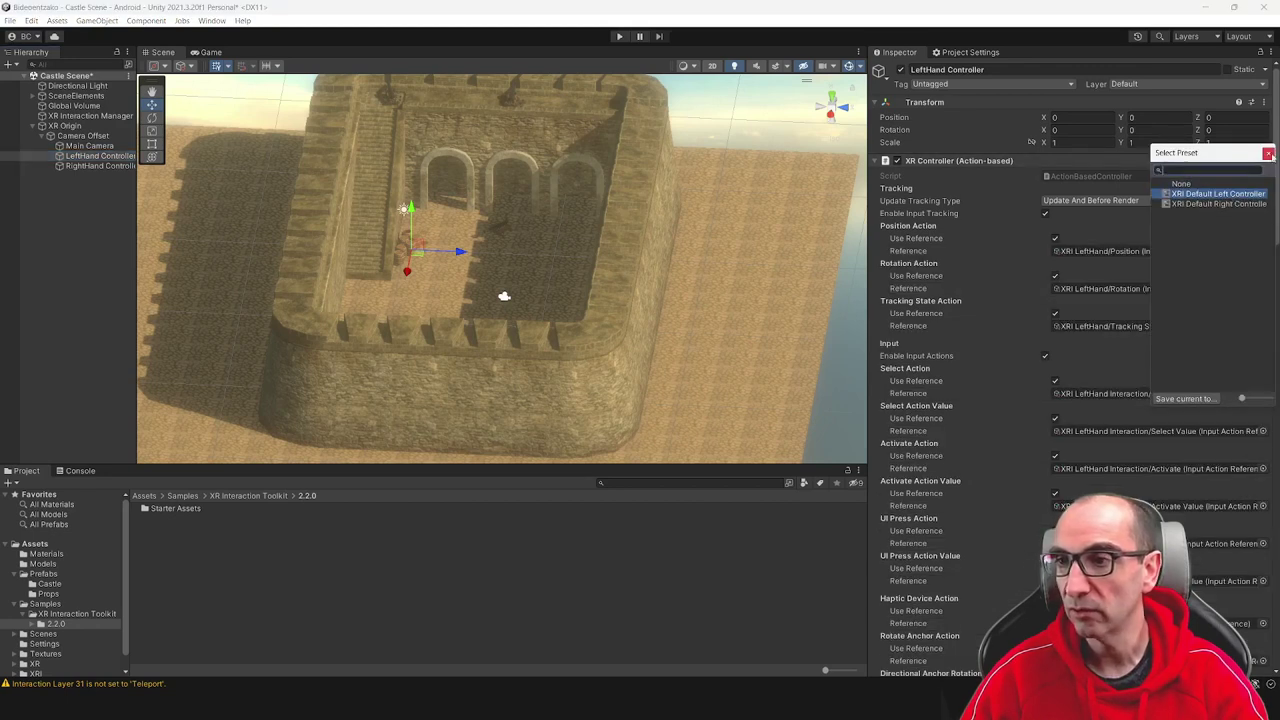
pyautogui.click(1268, 153)
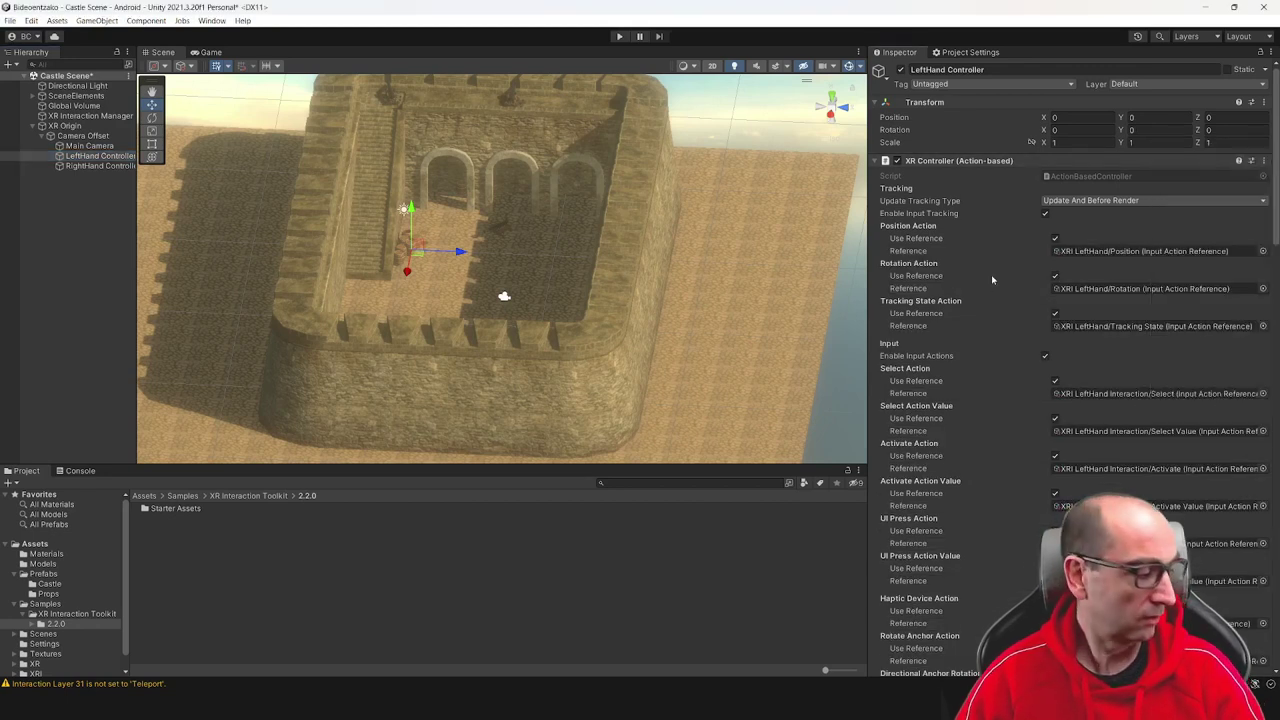
pyautogui.click(619, 36)
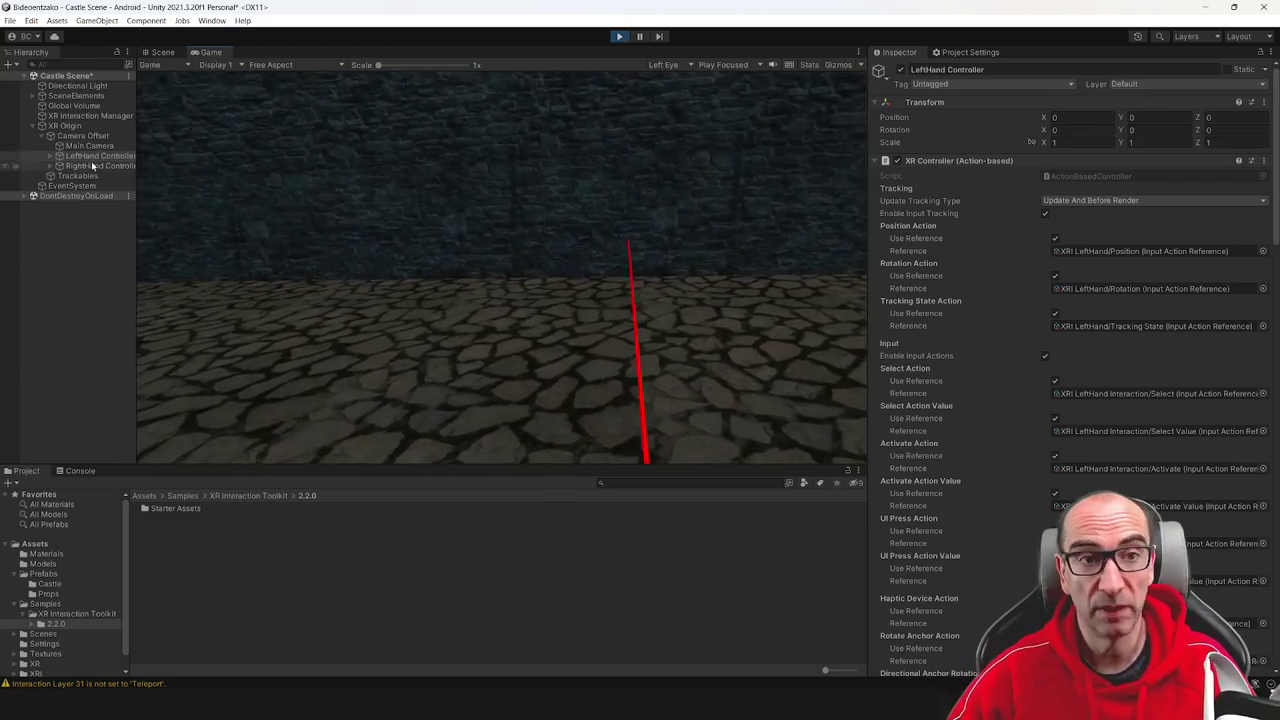
# End the play test and show the OpenXR plug-in settings, whose interaction profile list is empty
pyautogui.click(95, 165)
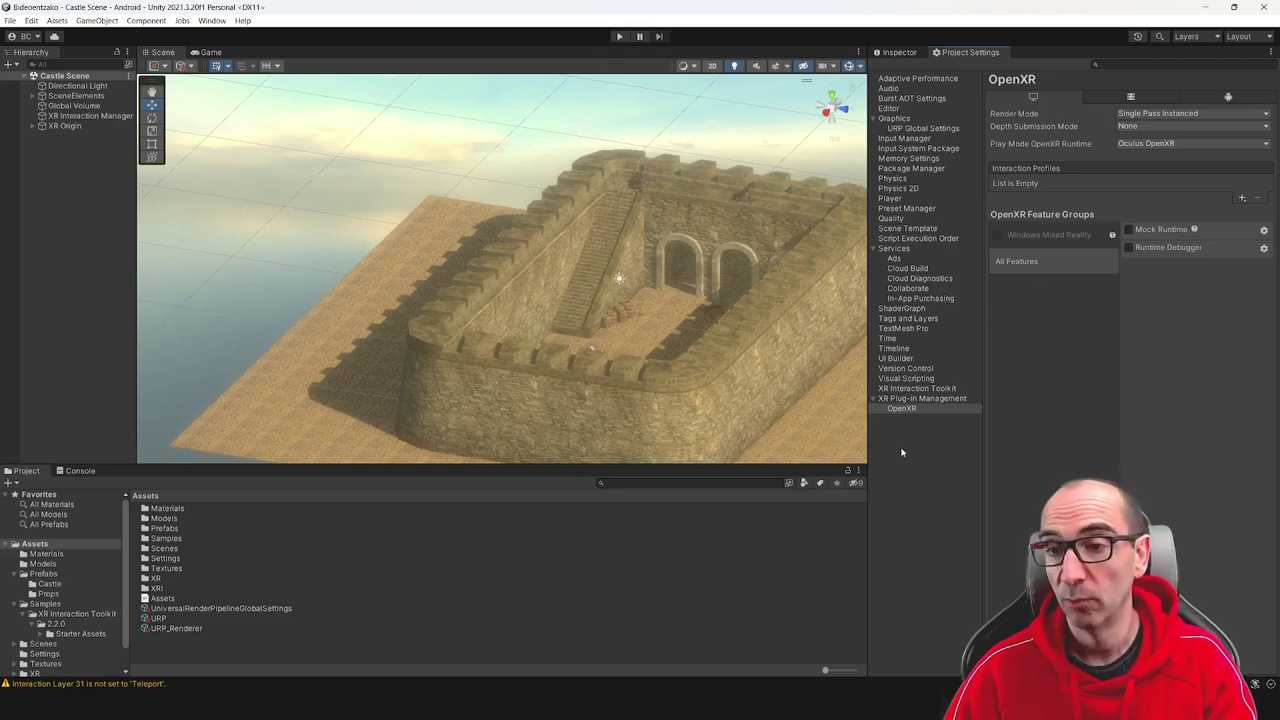
# Add Oculus Touch Controller Profile to the Standalone OpenXR interaction profiles, then play-test the castle again
pyautogui.click(1218, 100)
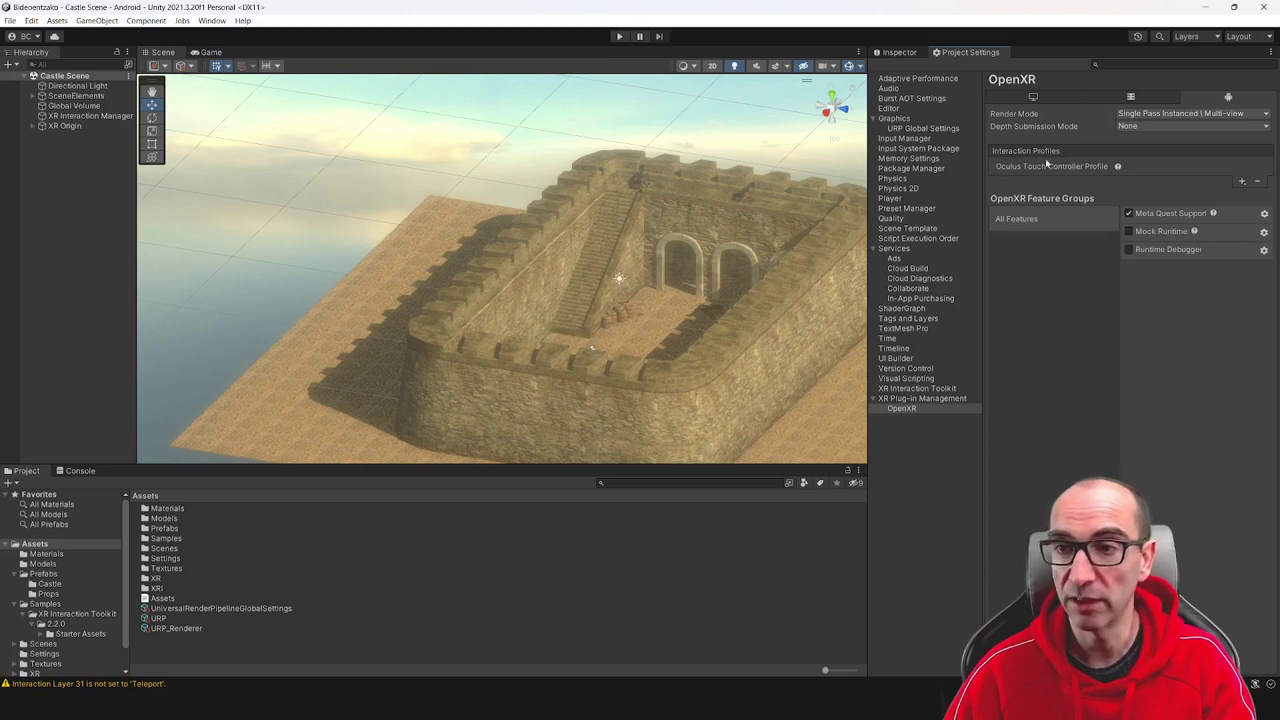
pyautogui.click(1035, 97)
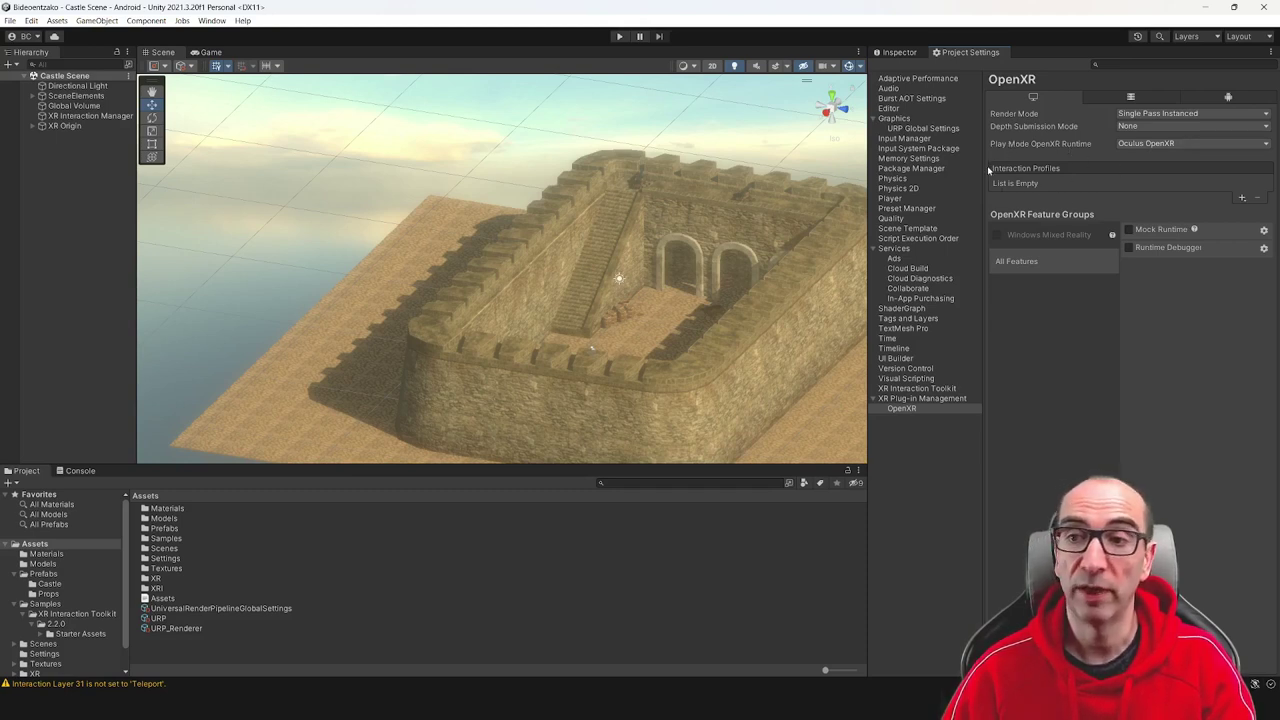
pyautogui.click(1242, 199)
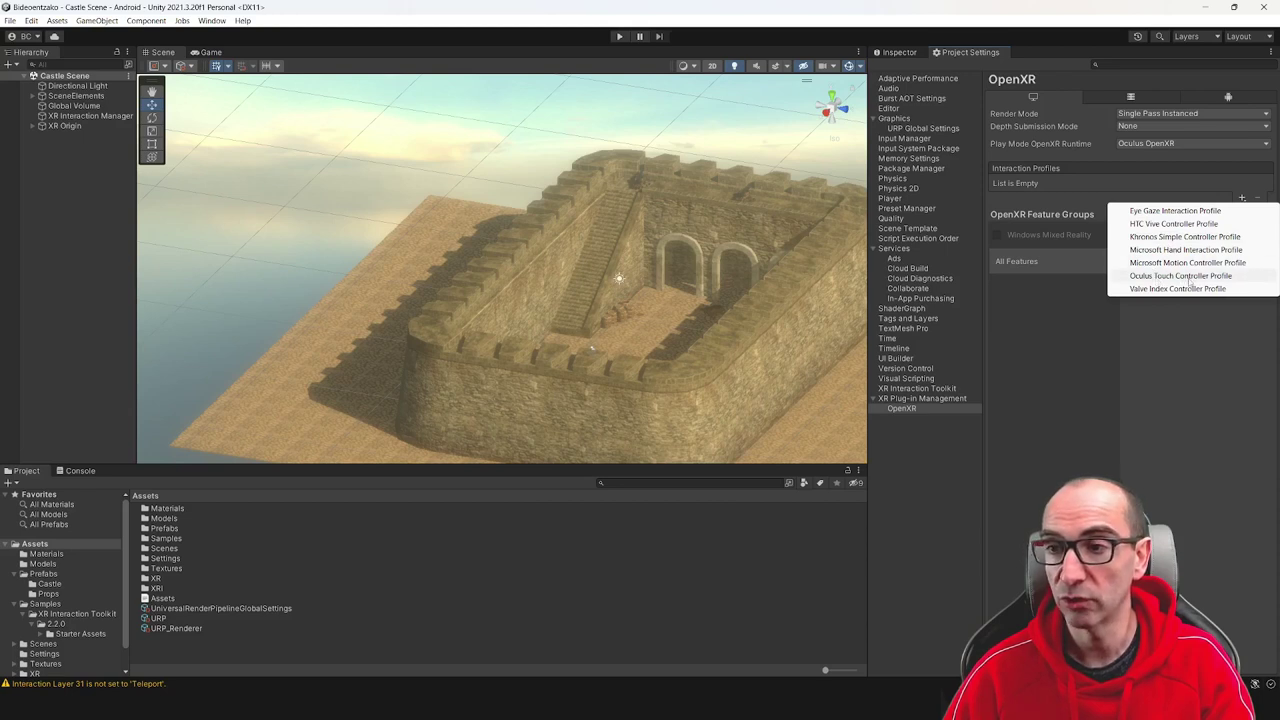
pyautogui.click(1180, 276)
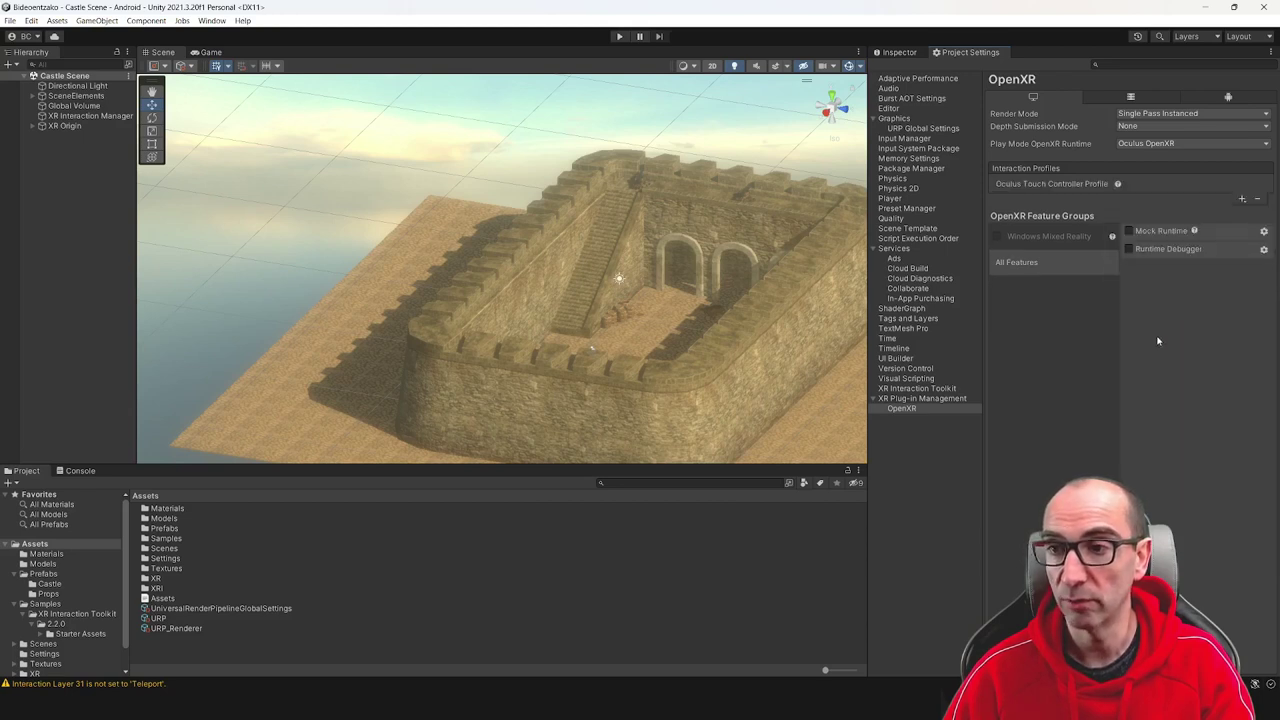
pyautogui.click(619, 37)
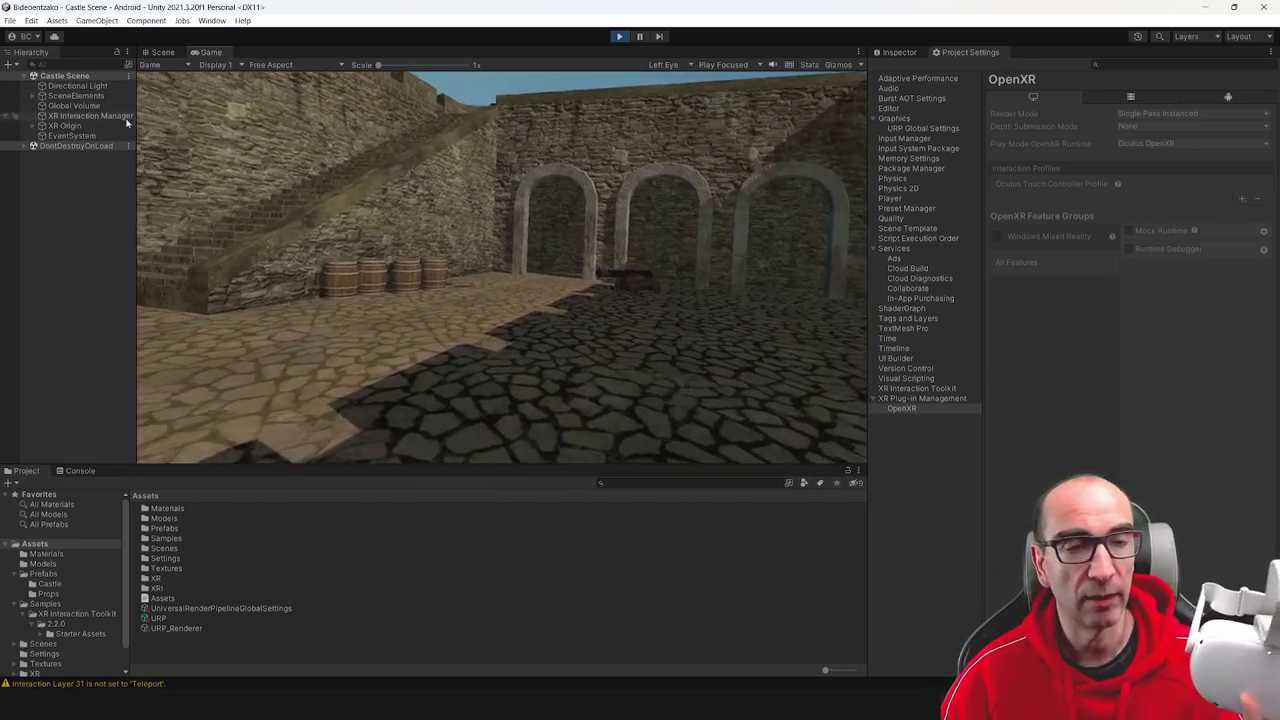
# During play, inspect Main Camera under XR Origin > Camera Offset, then stop play mode
pyautogui.click(33, 126)
pyautogui.click(50, 136)
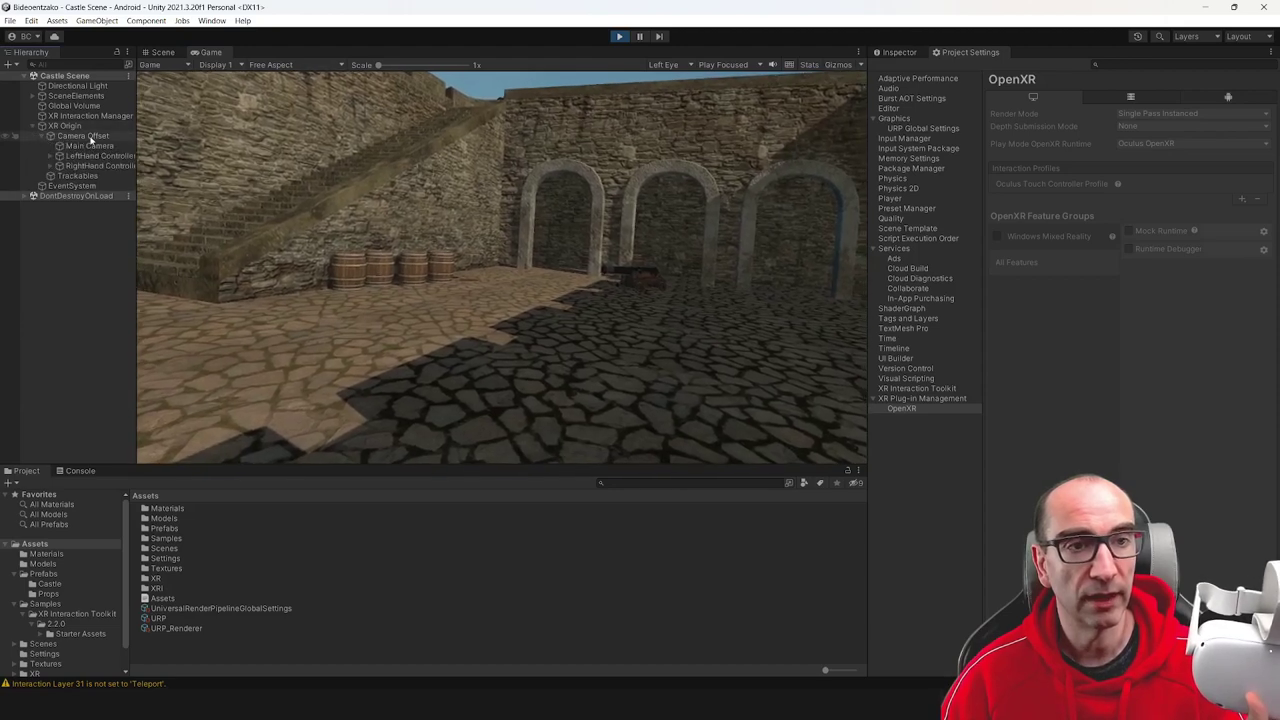
pyautogui.click(89, 146)
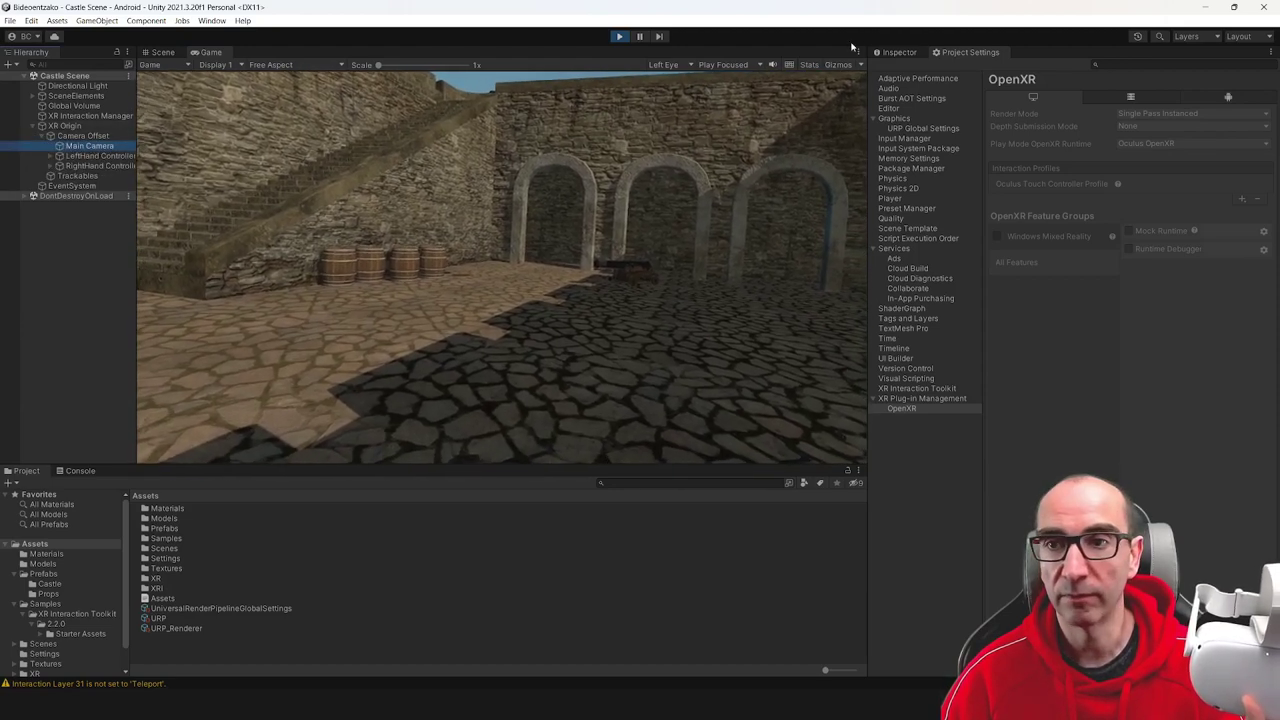
pyautogui.click(897, 52)
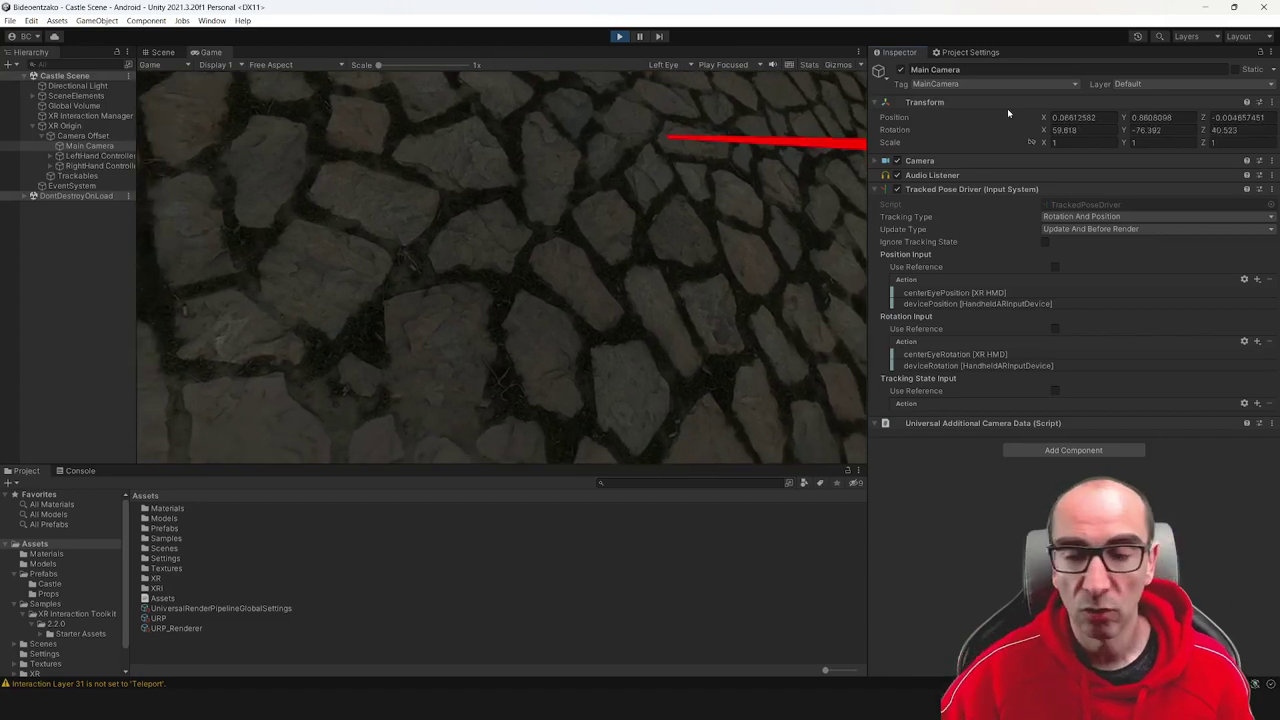
pyautogui.click(619, 36)
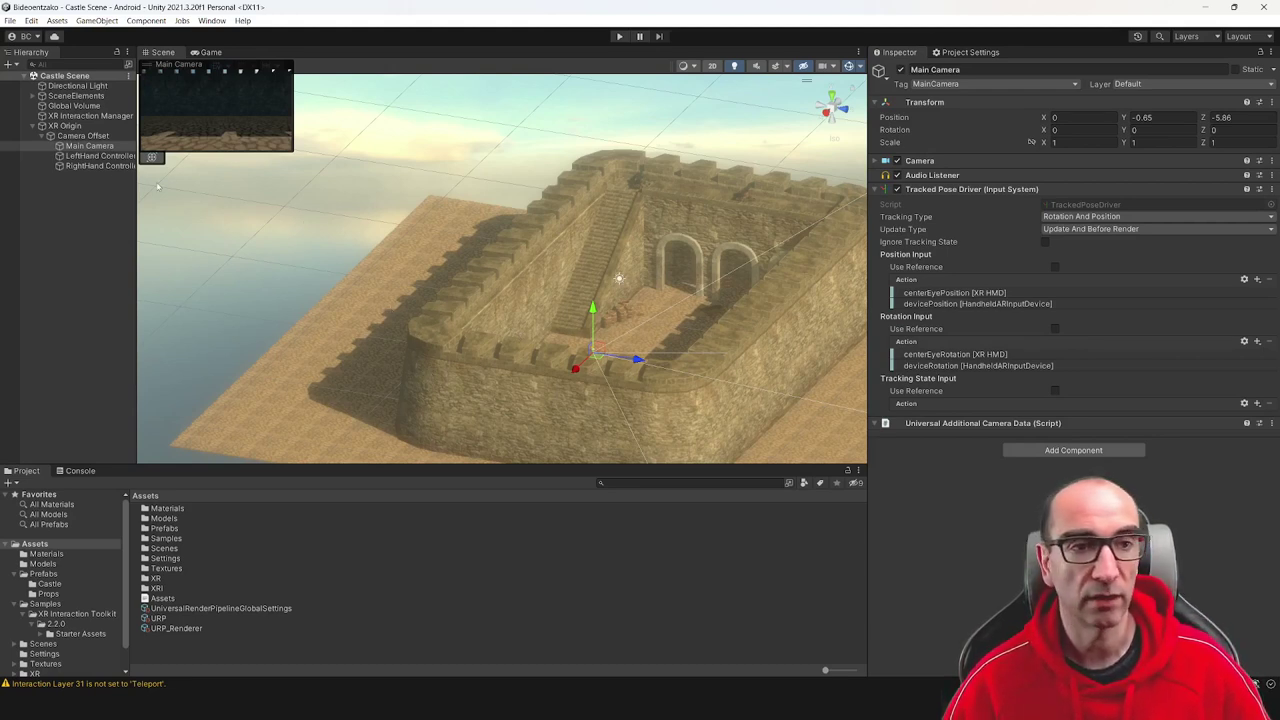
# Select LeftHand Controller and scroll its Inspector to the XR Controller Model Prefab field, still None
pyautogui.click(99, 157)
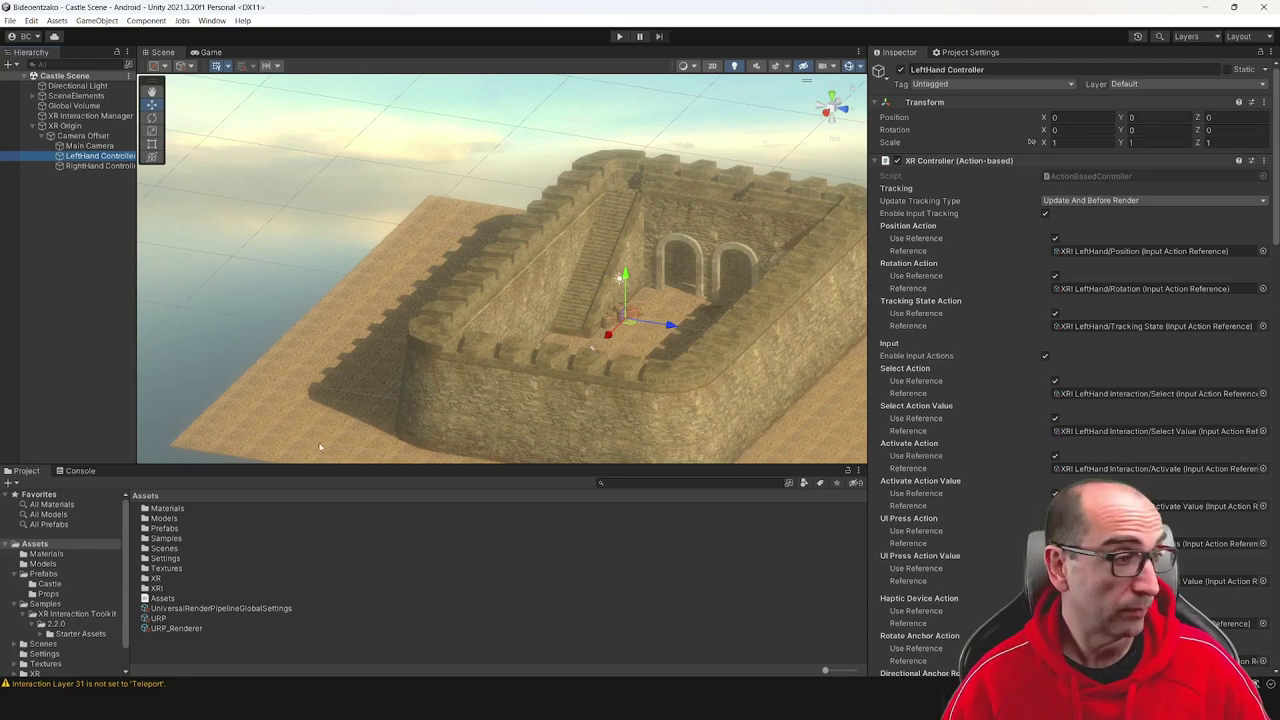
pyautogui.scroll(-2, 959, 378)
pyautogui.scroll(-4, 959, 378)
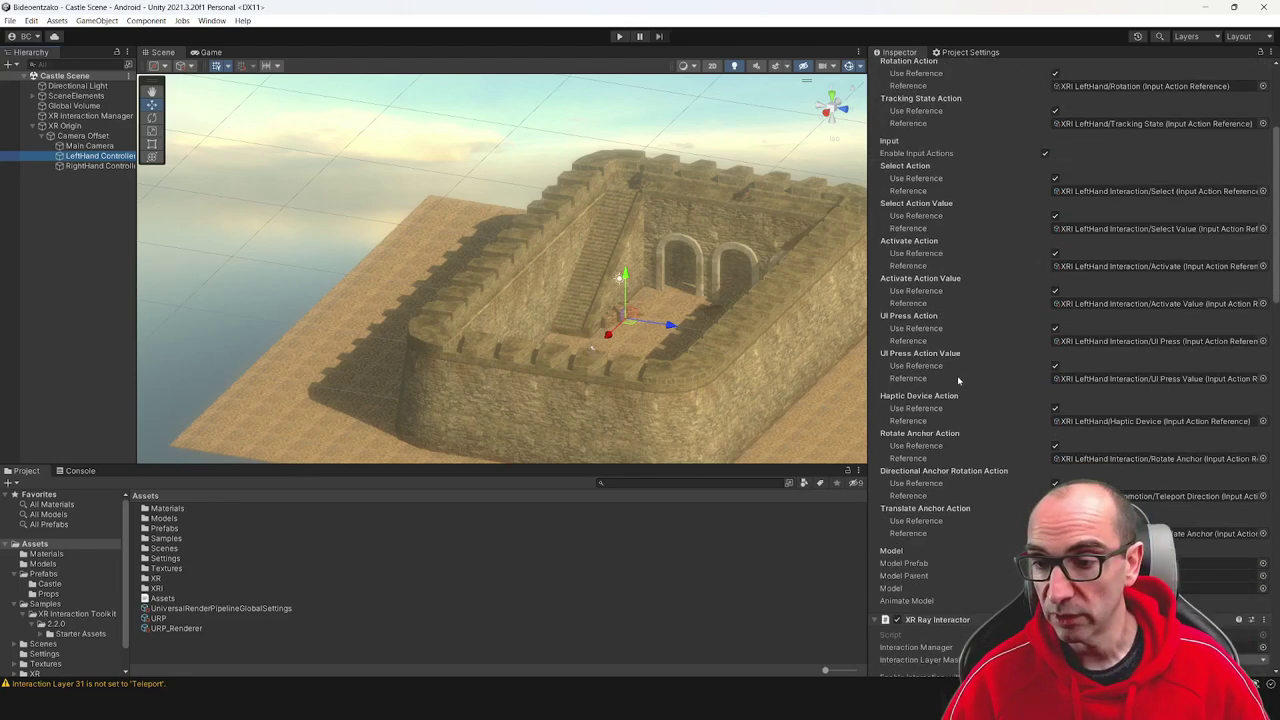
pyautogui.scroll(-1, 853, 400)
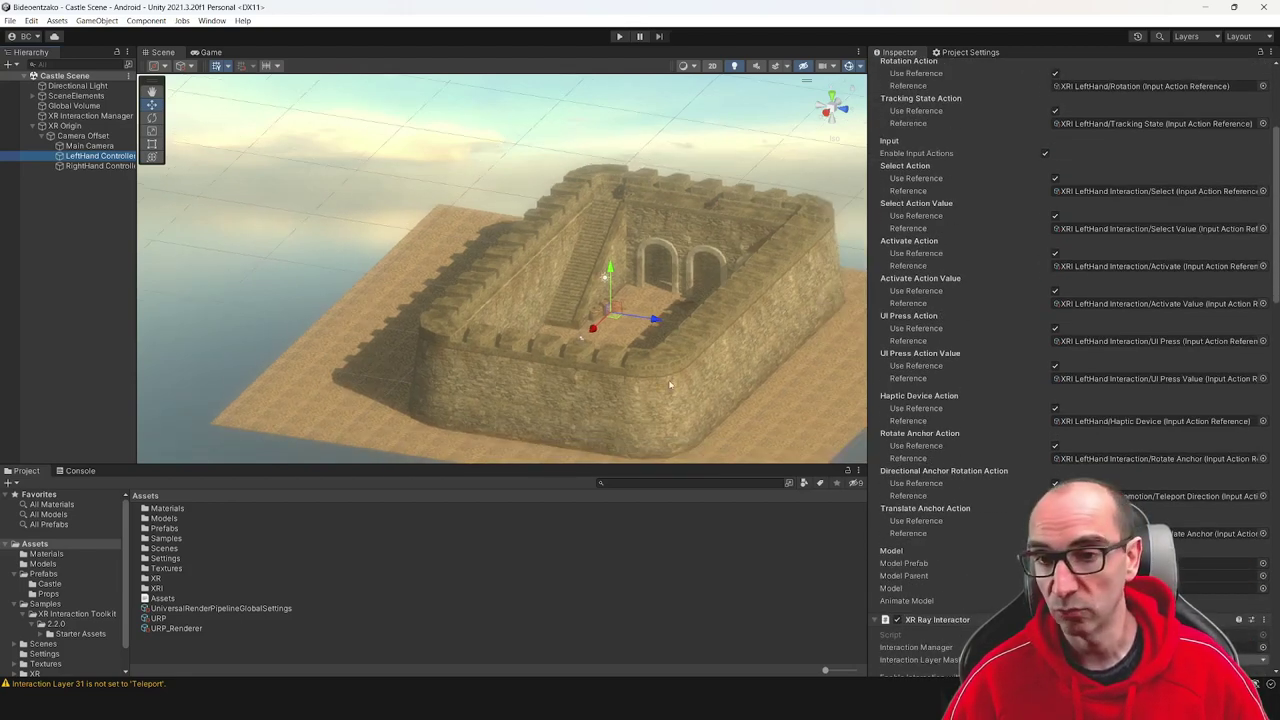
pyautogui.scroll(2, 670, 385)
pyautogui.scroll(1, 670, 385)
pyautogui.scroll(-3, 960, 500)
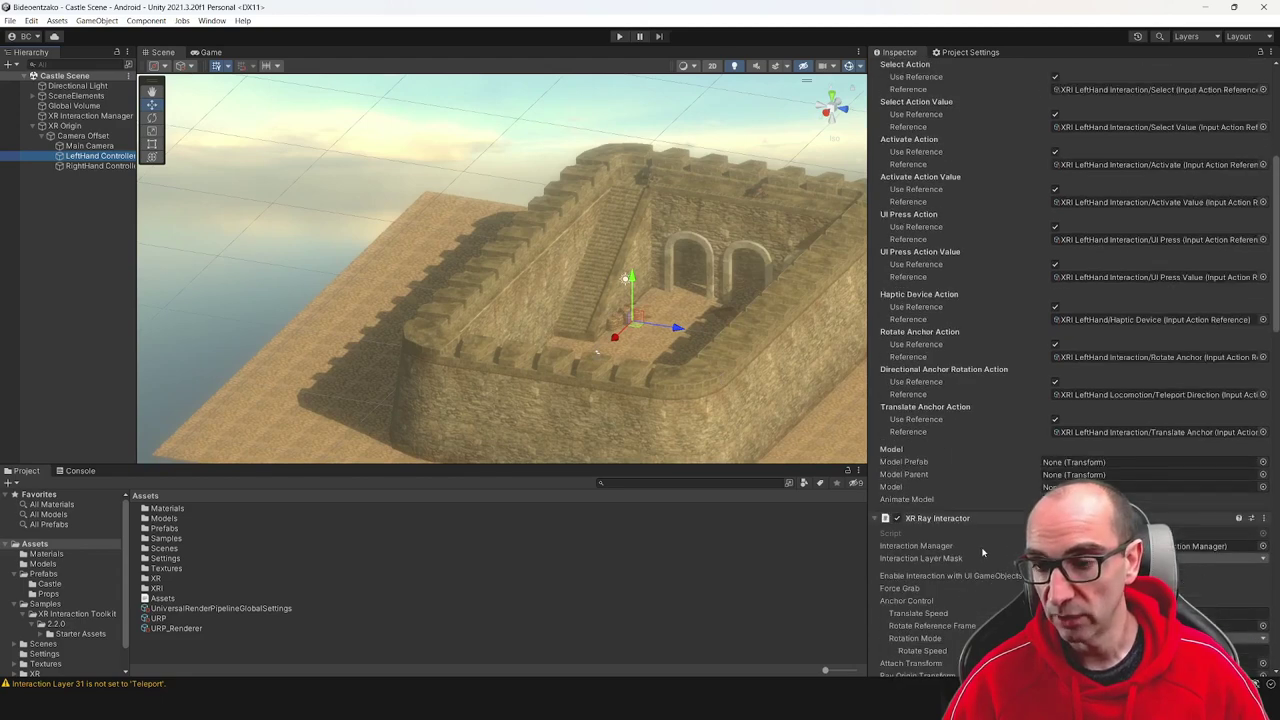
pyautogui.scroll(-1, 895, 432)
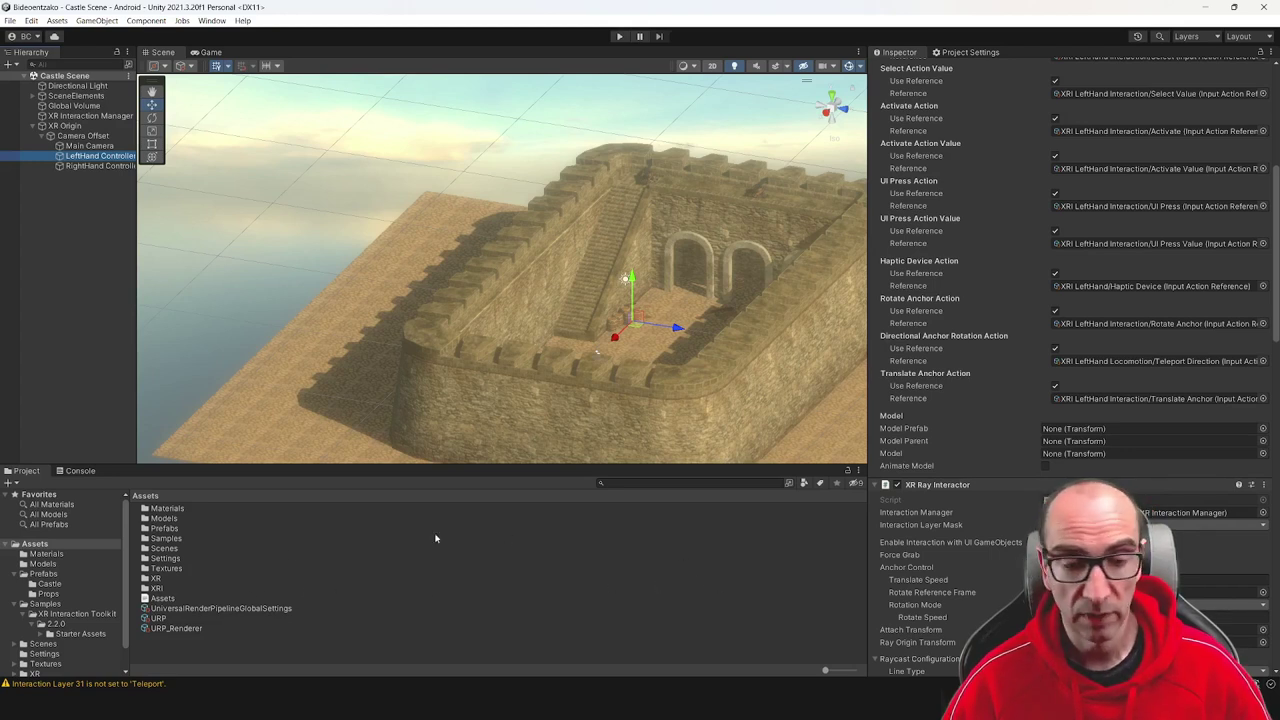
# Browse the Assets/XRI Settings and Resources folders, then return to the Assets root
pyautogui.click(155, 588)
pyautogui.doubleClick(155, 588)
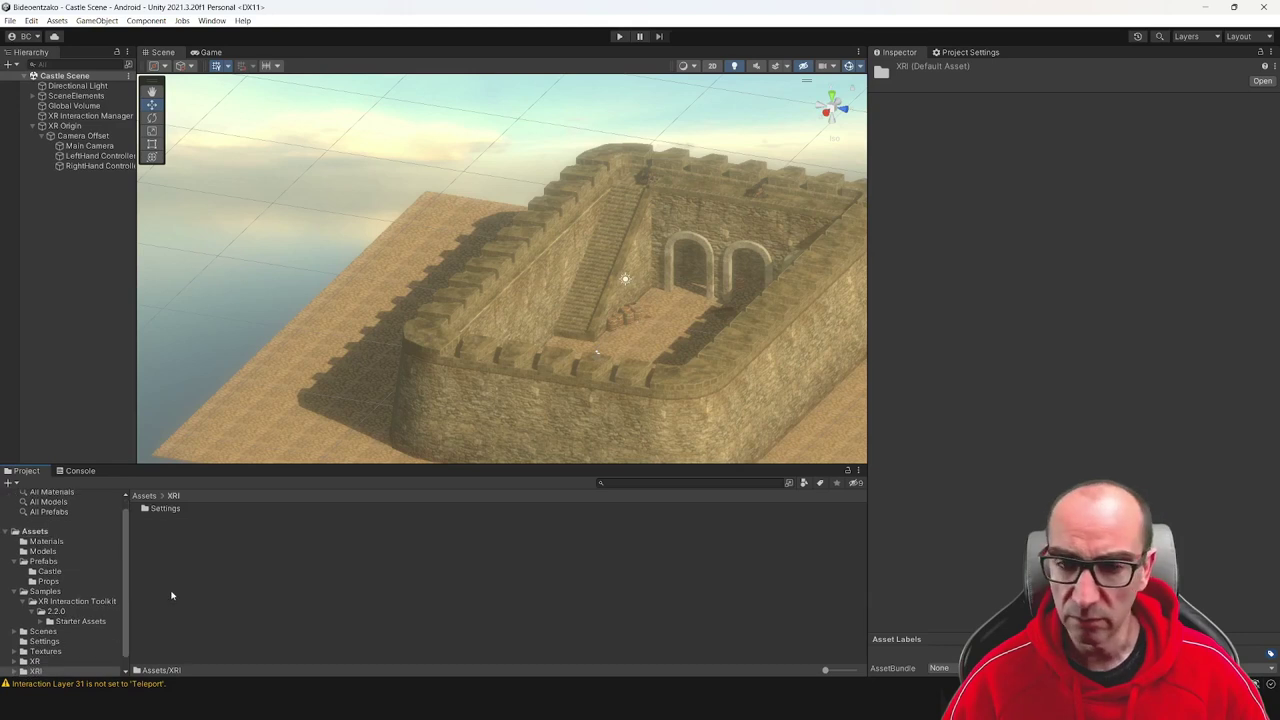
pyautogui.click(168, 510)
pyautogui.doubleClick(168, 510)
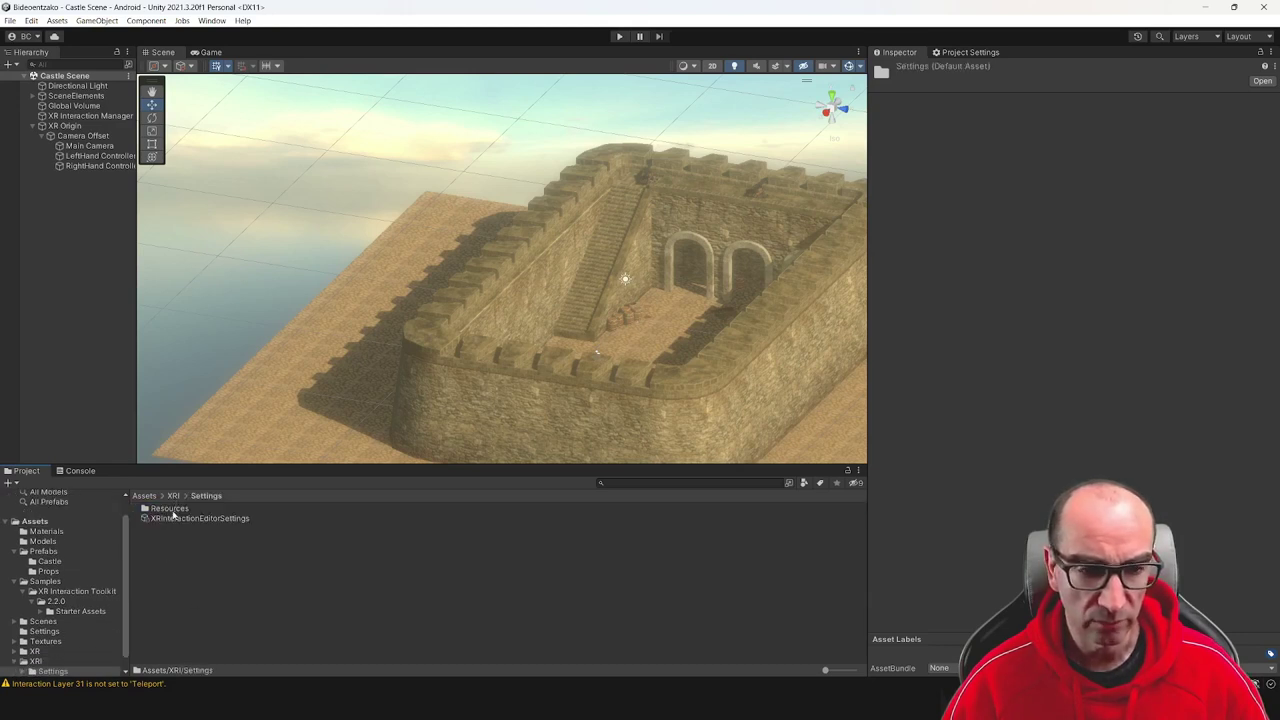
pyautogui.doubleClick(170, 509)
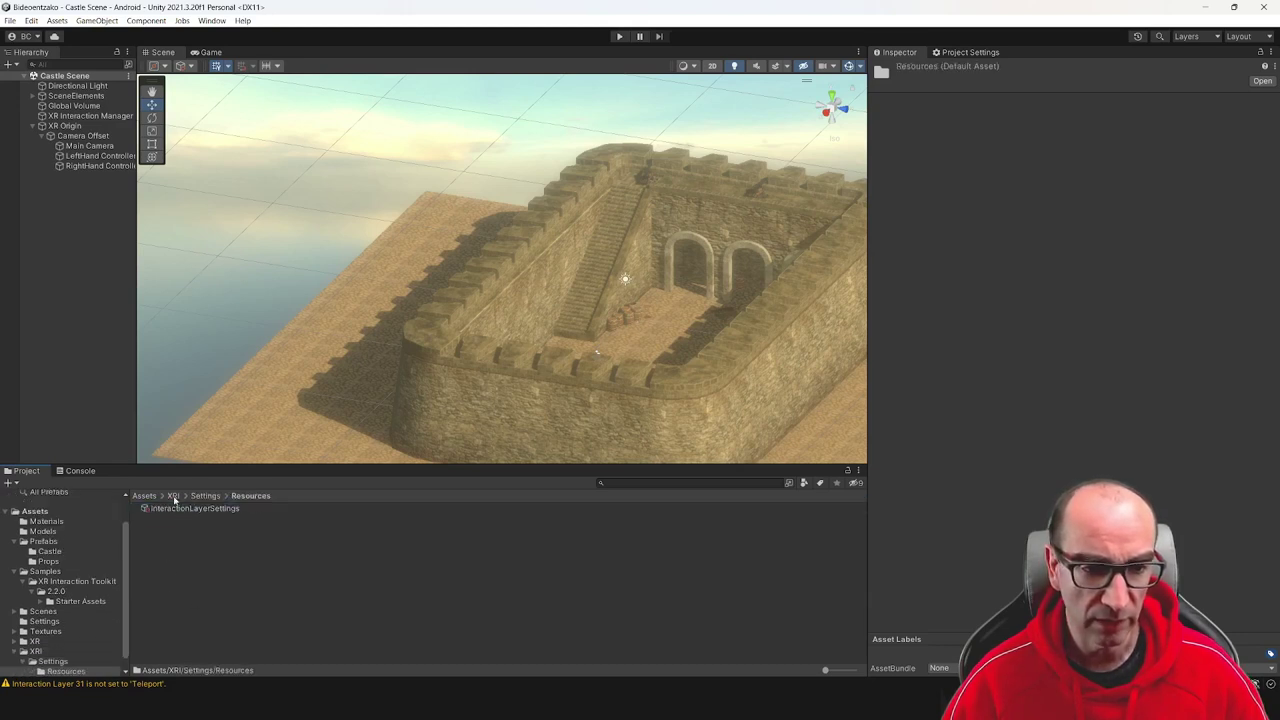
pyautogui.click(146, 497)
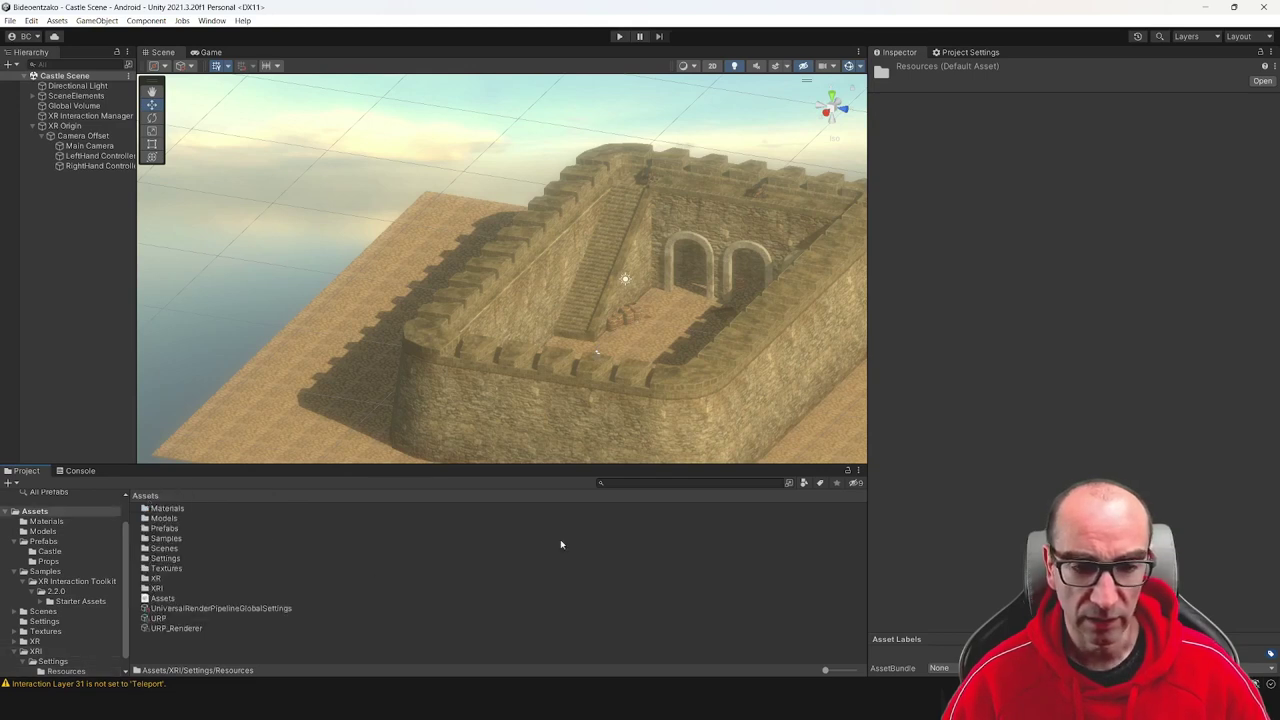
# Search the project for 'control', check the XR Controller Left prefab, and reselect LeftHand Controller
pyautogui.click(726, 483)
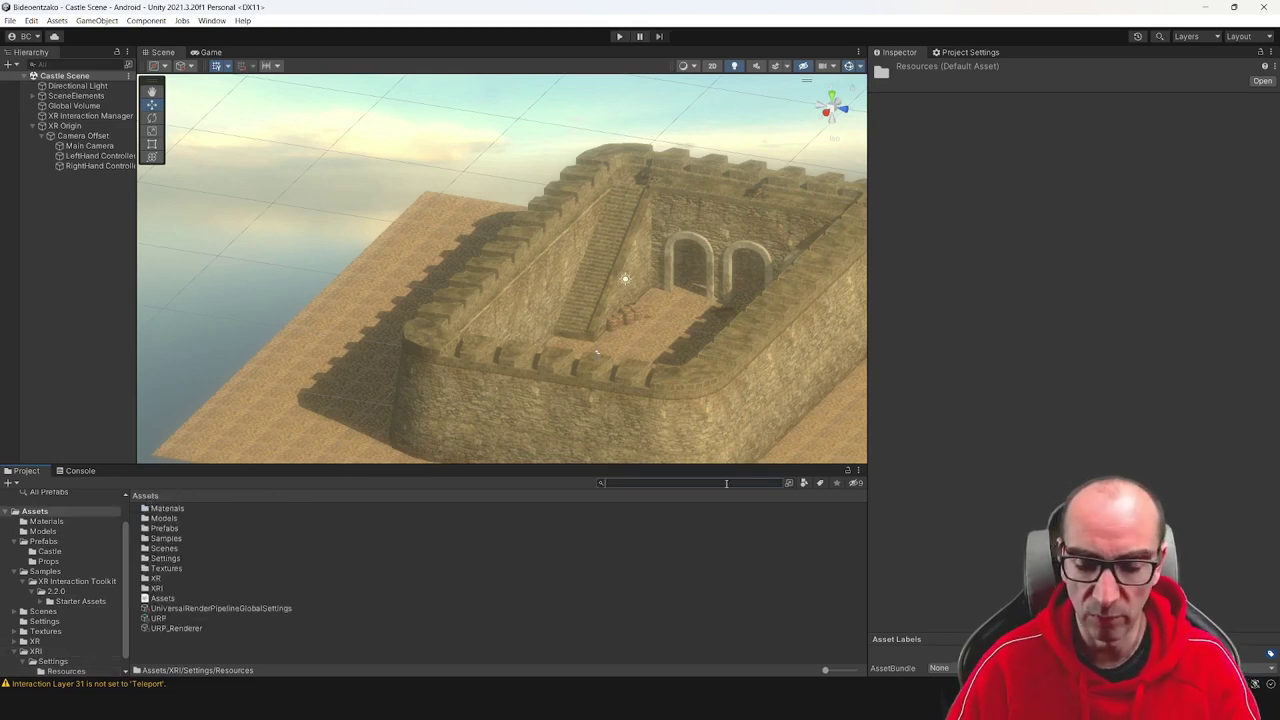
pyautogui.write('con')
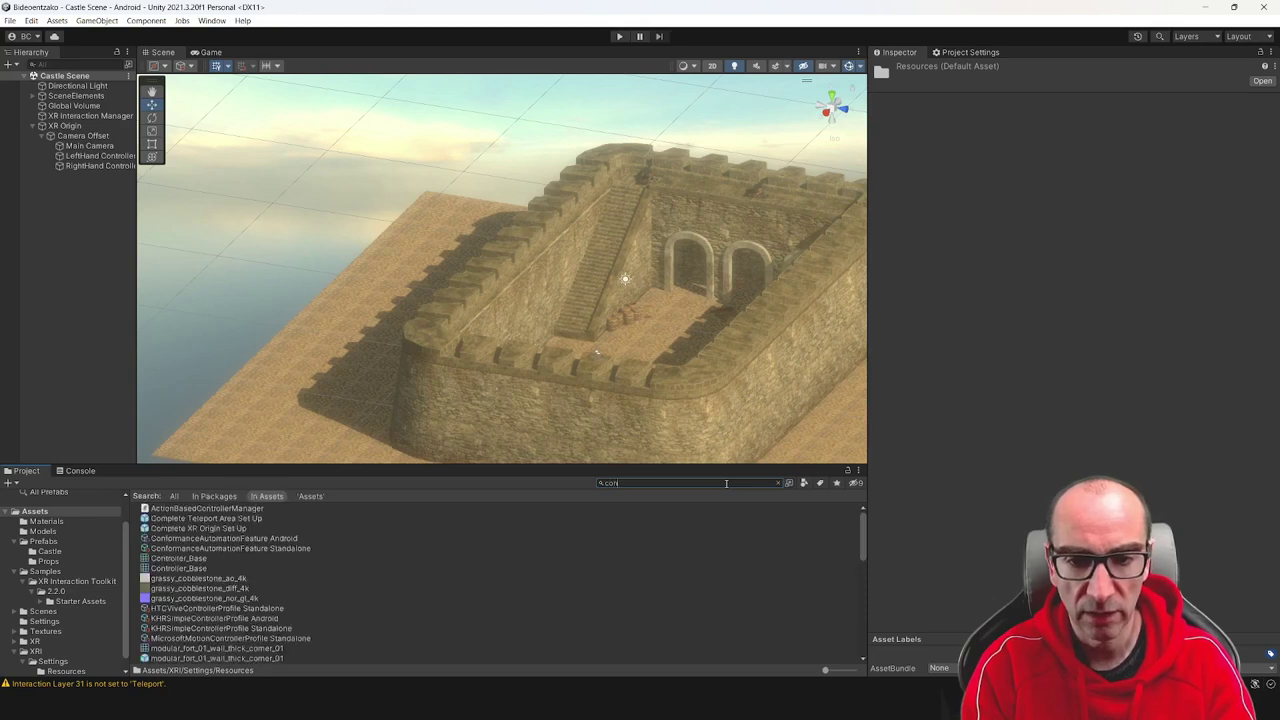
pyautogui.write('trol')
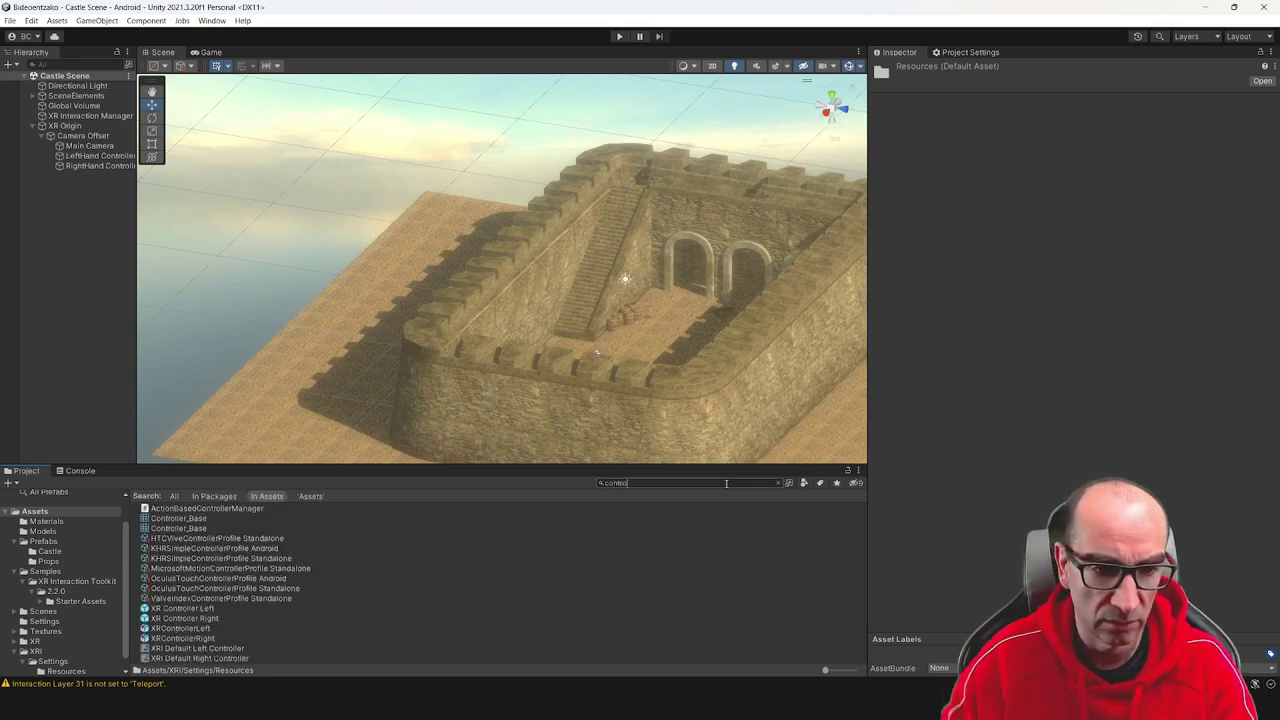
pyautogui.click(201, 612)
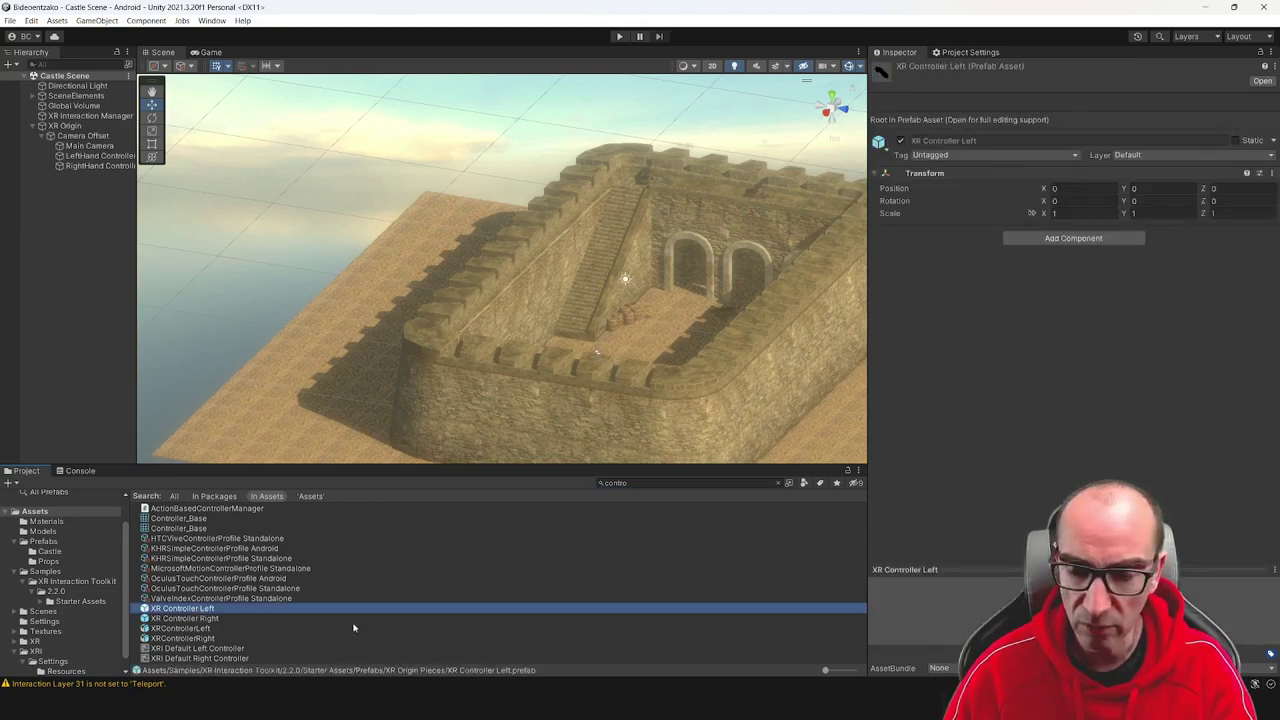
pyautogui.click(207, 629)
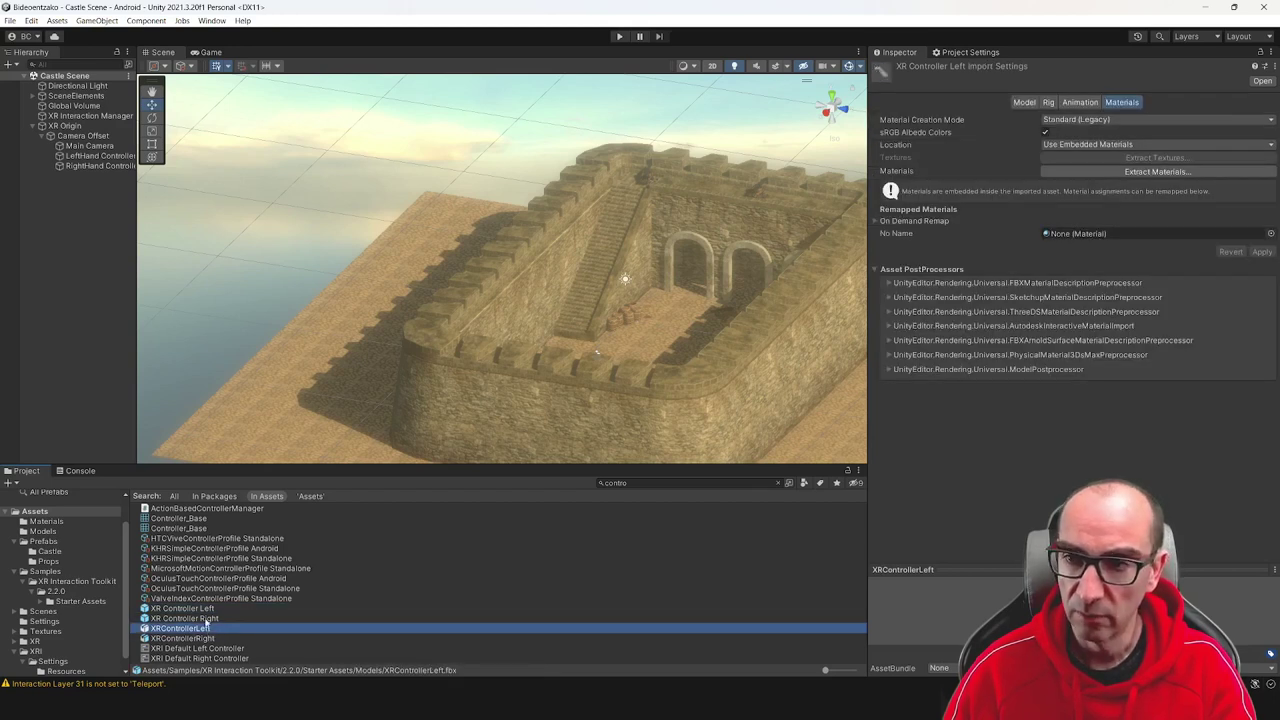
pyautogui.click(204, 608)
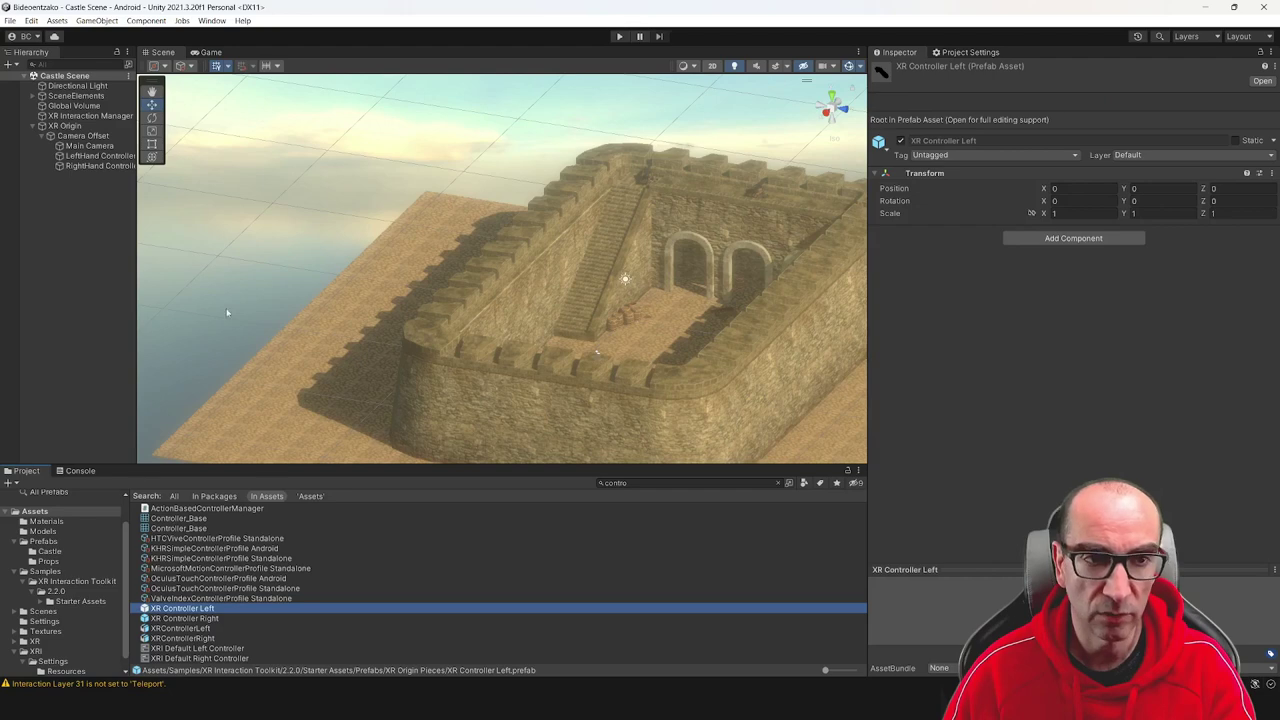
pyautogui.click(100, 157)
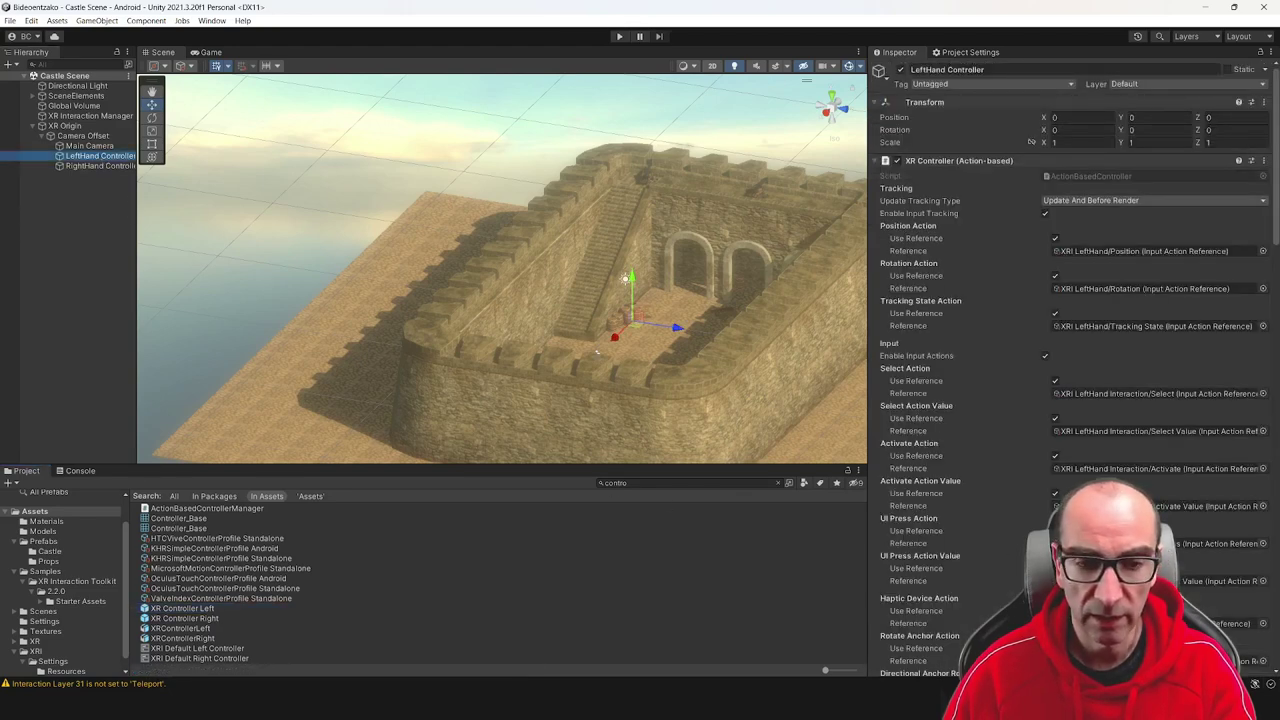
# Assign XR Controller Left and XR Controller Right as the hands' Model Prefabs, then start a play test
pyautogui.scroll(-2, 1000, 300)
pyautogui.scroll(-3, 1000, 300)
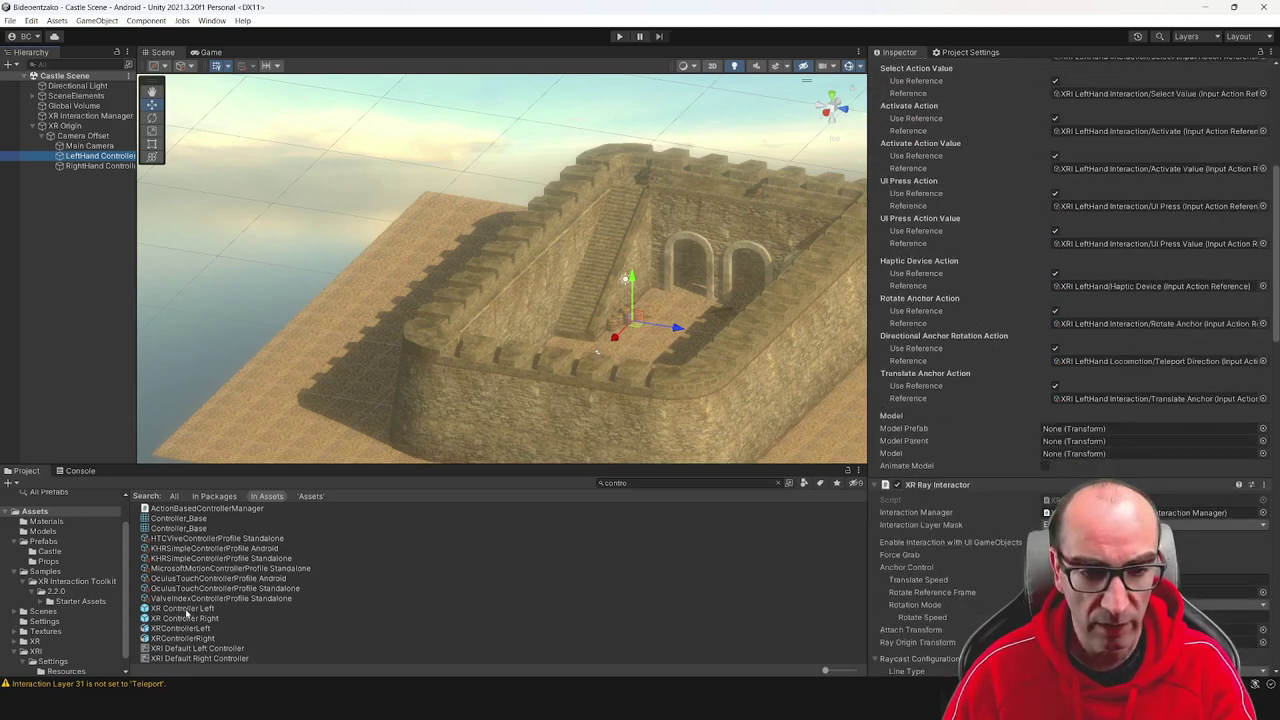
pyautogui.moveTo(184, 608); pyautogui.dragTo(1068, 429)
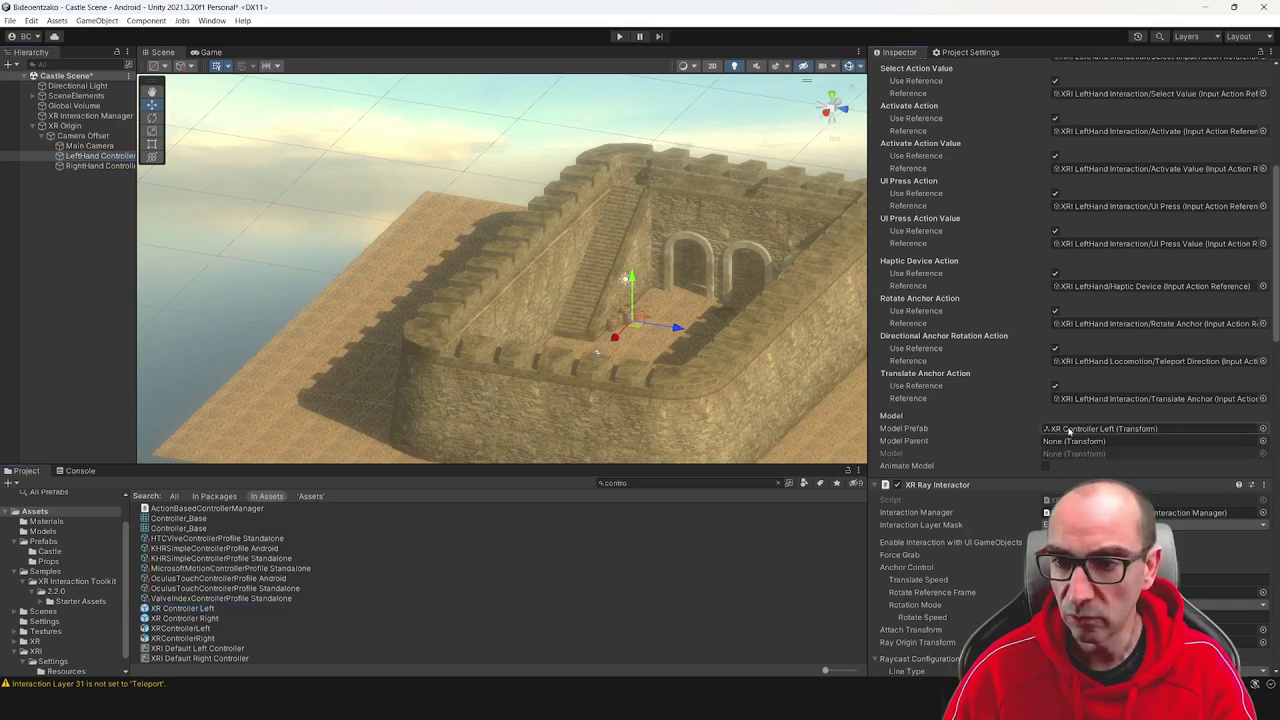
pyautogui.click(100, 165)
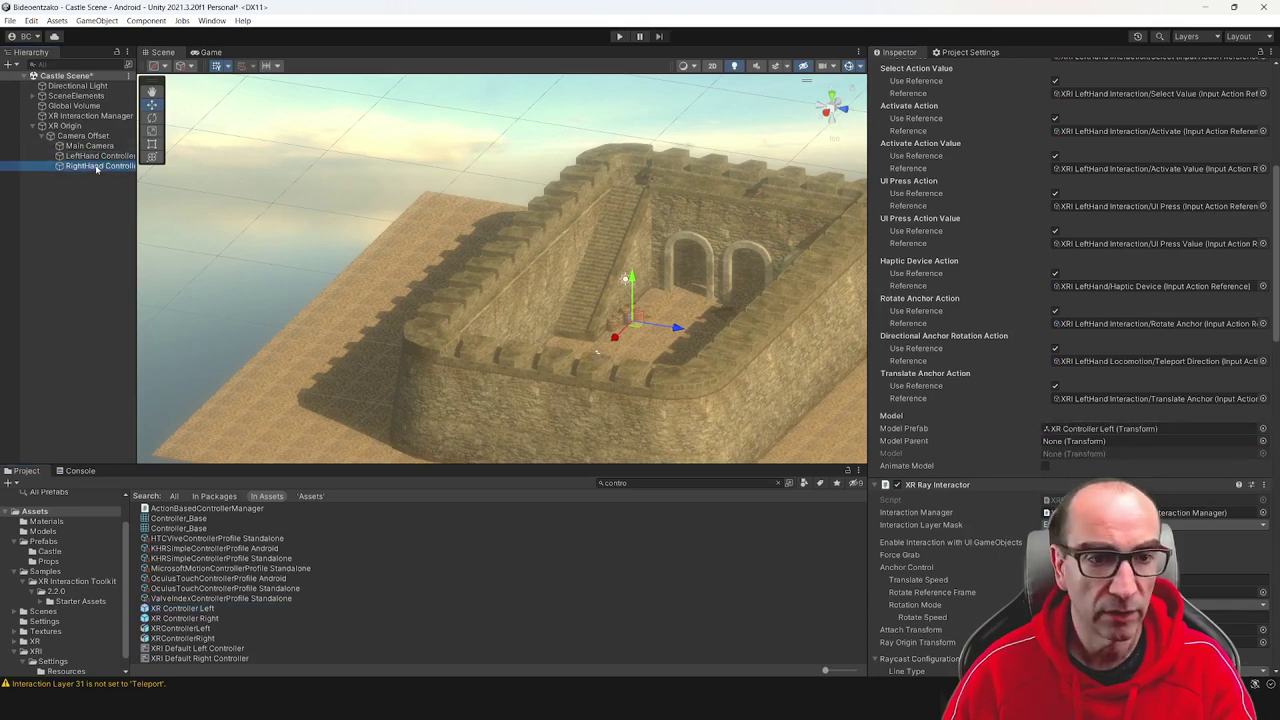
pyautogui.click(183, 619)
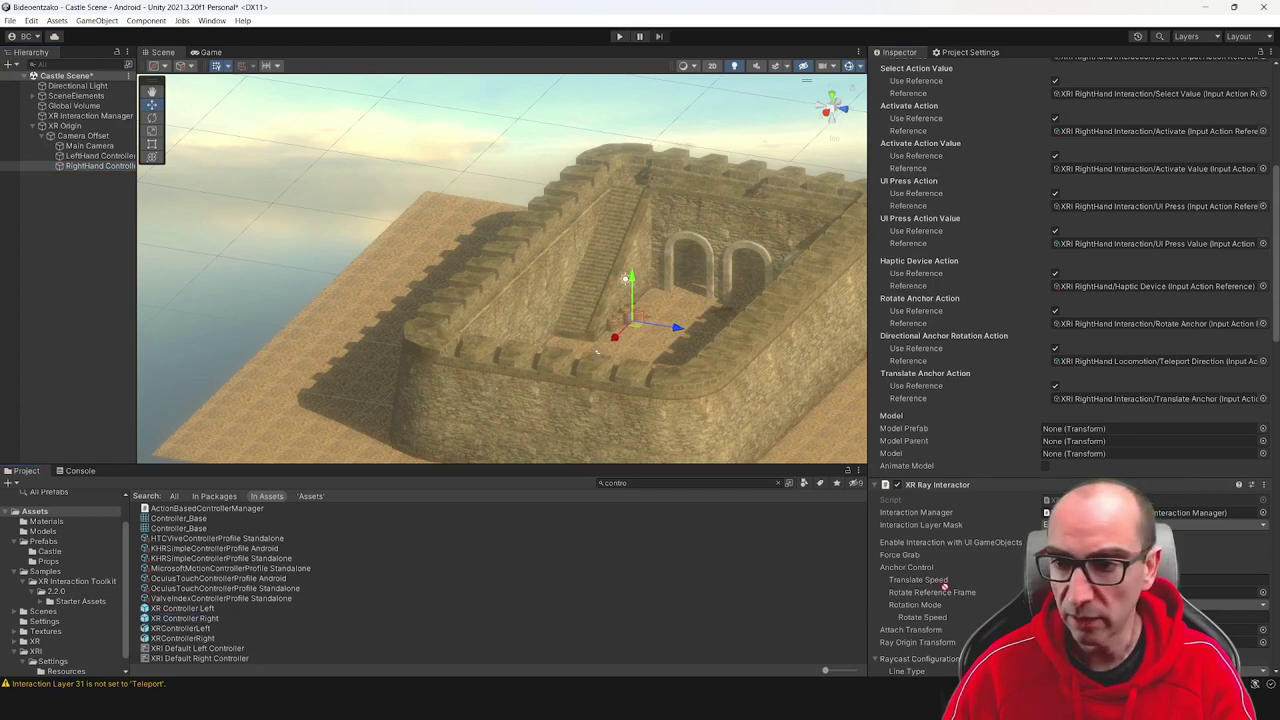
pyautogui.moveTo(831, 615); pyautogui.dragTo(1100, 428)
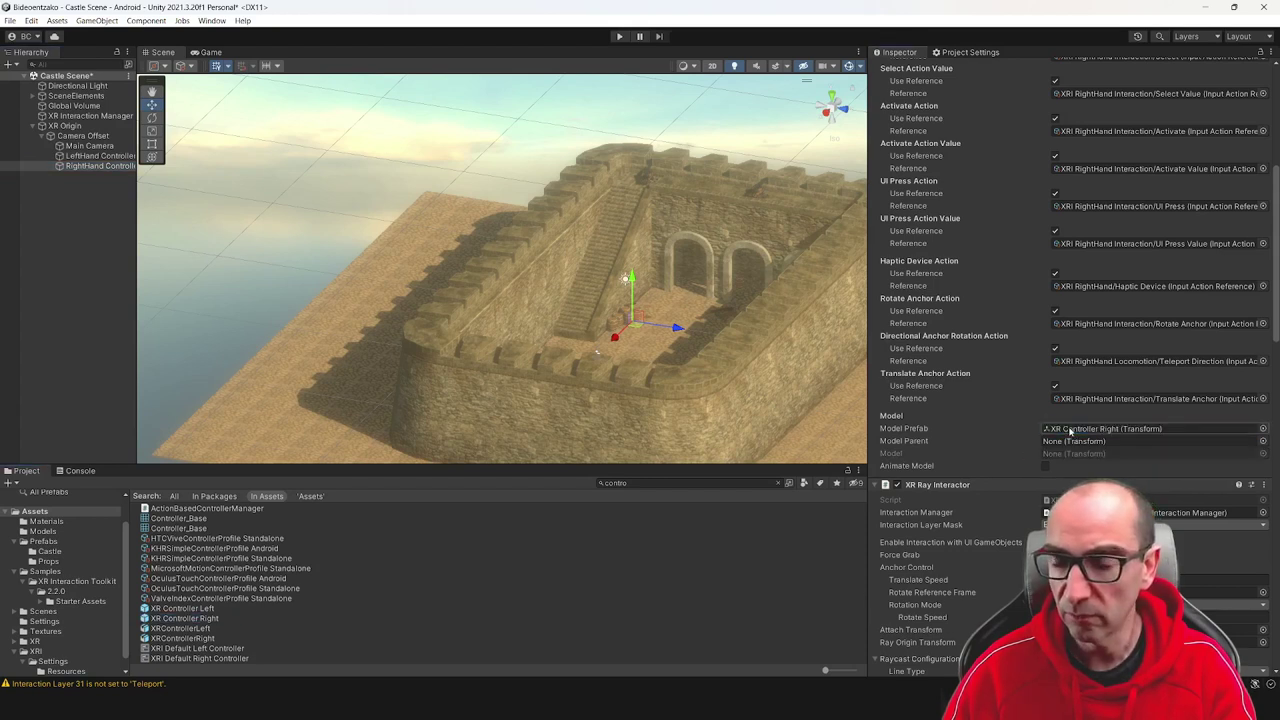
pyautogui.click(620, 36)
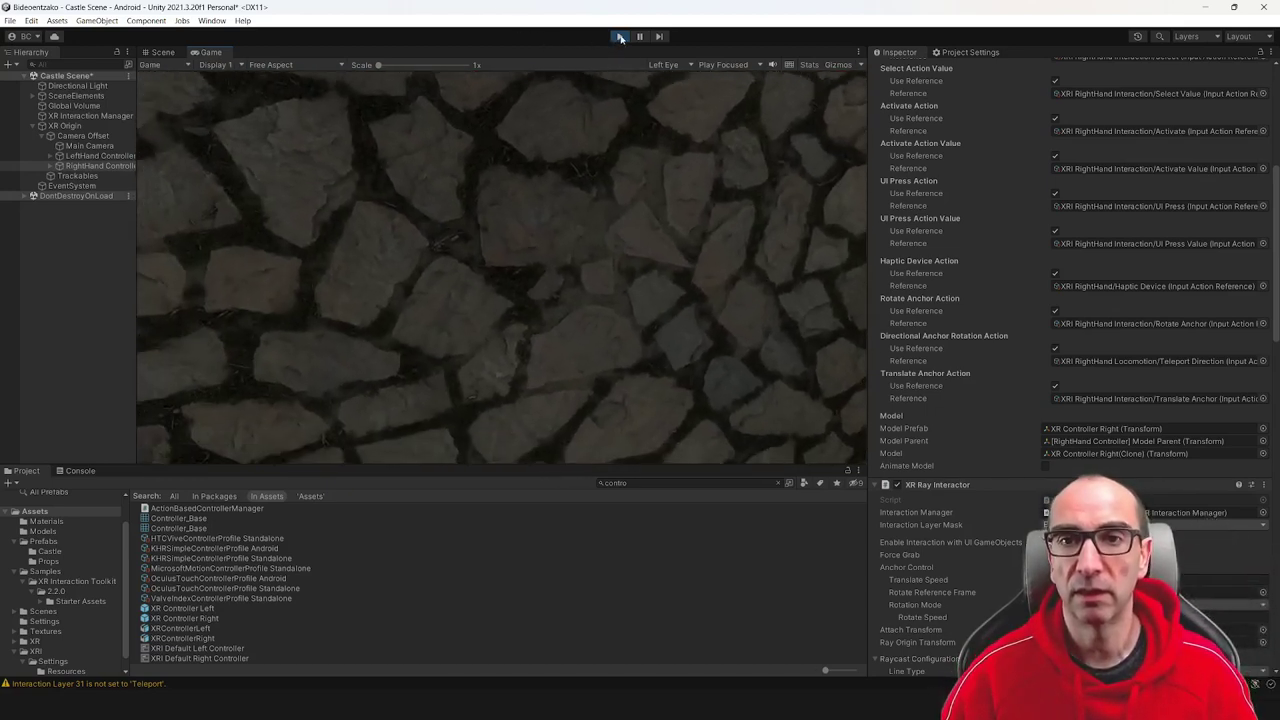
# Set Model Prefabs to XRControllerRight (right) and XRControllerLeft (left), then play-test and stop
pyautogui.click(619, 36)
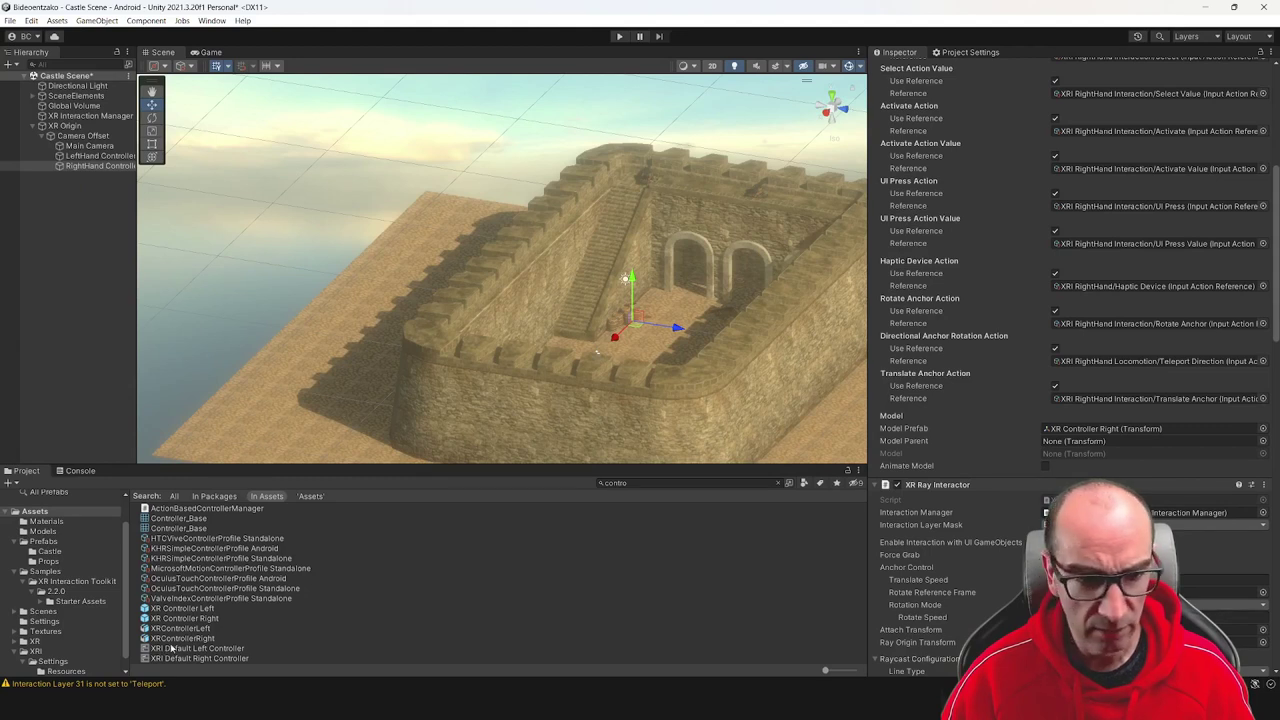
pyautogui.moveTo(180, 638); pyautogui.dragTo(1080, 432)
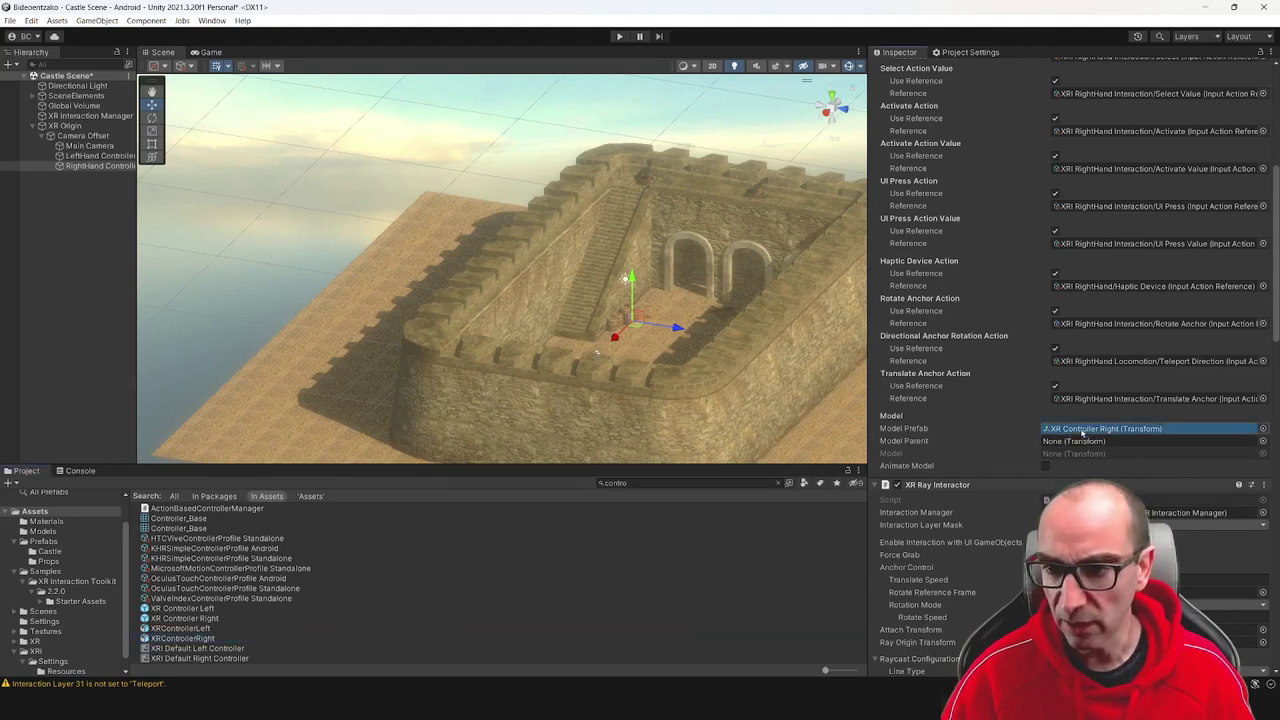
pyautogui.click(95, 156)
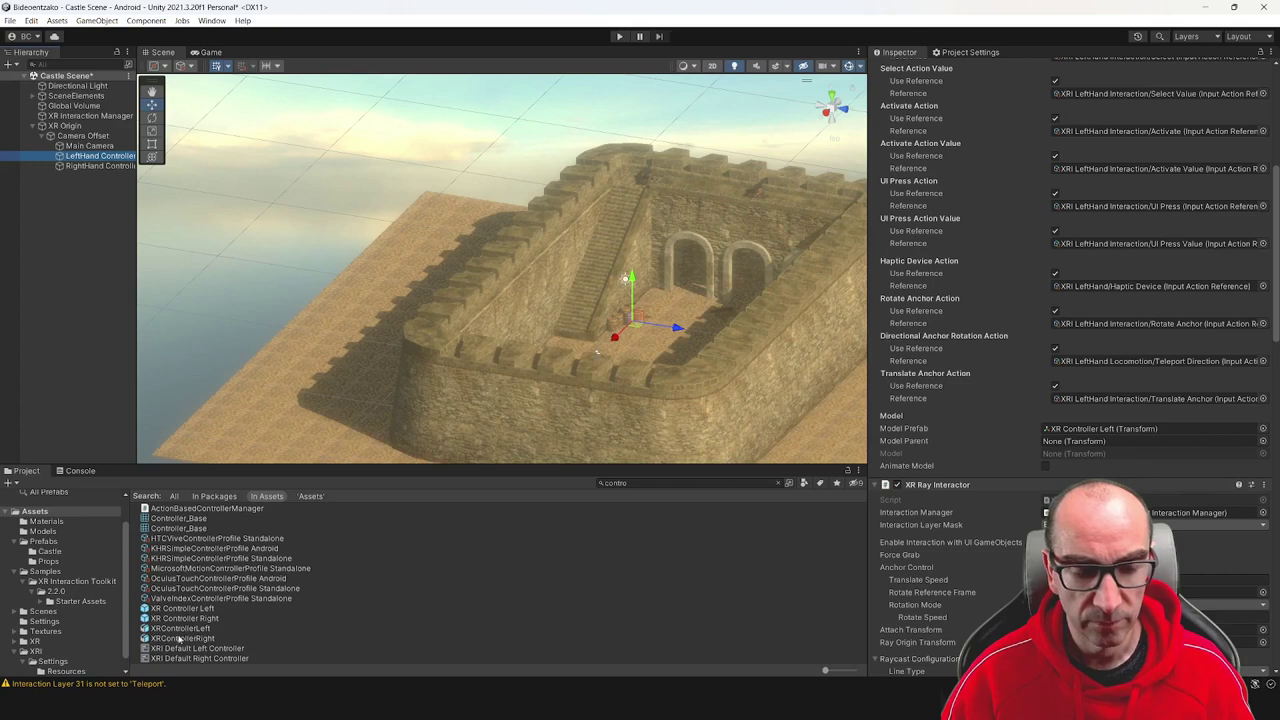
pyautogui.moveTo(182, 629); pyautogui.dragTo(1080, 429)
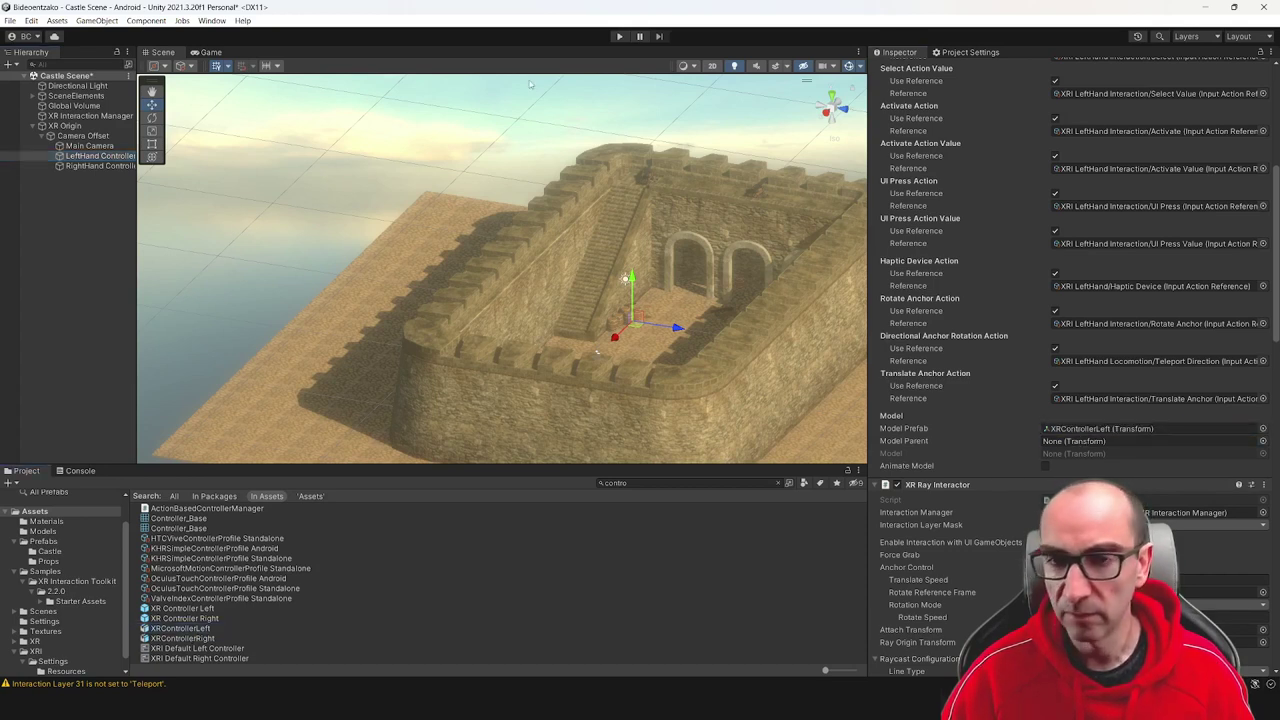
pyautogui.click(618, 37)
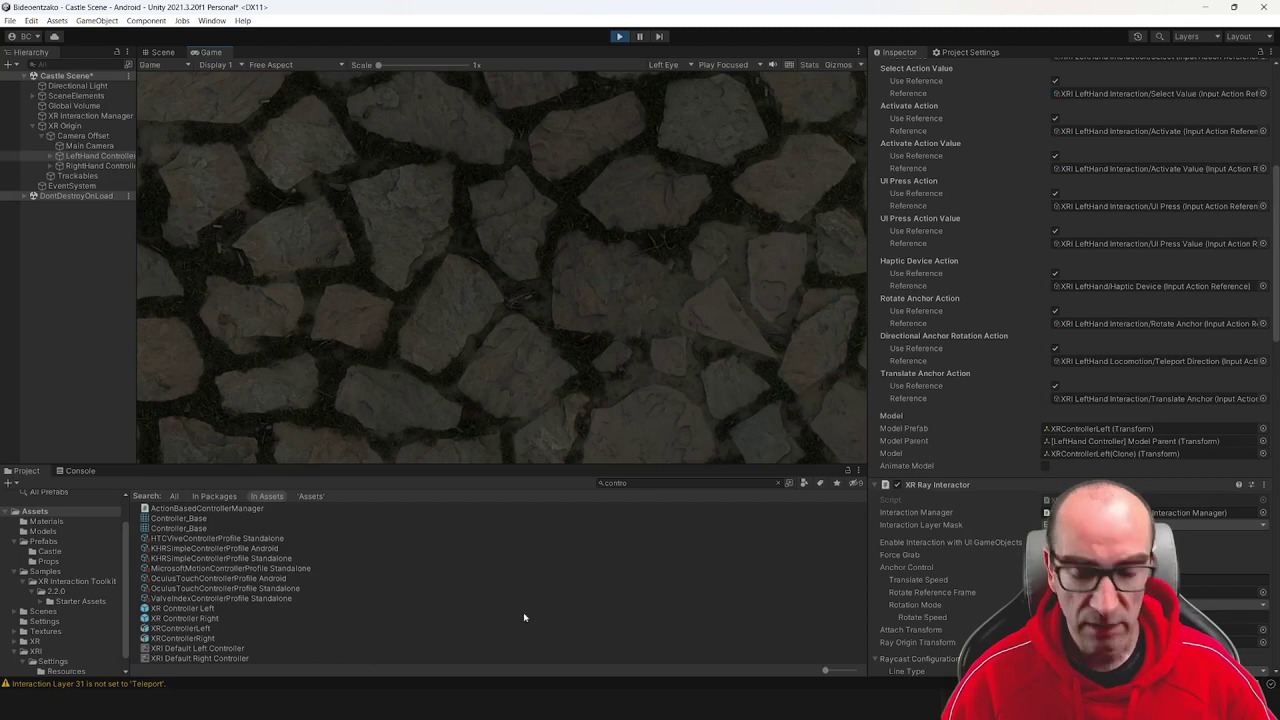
pyautogui.click(619, 37)
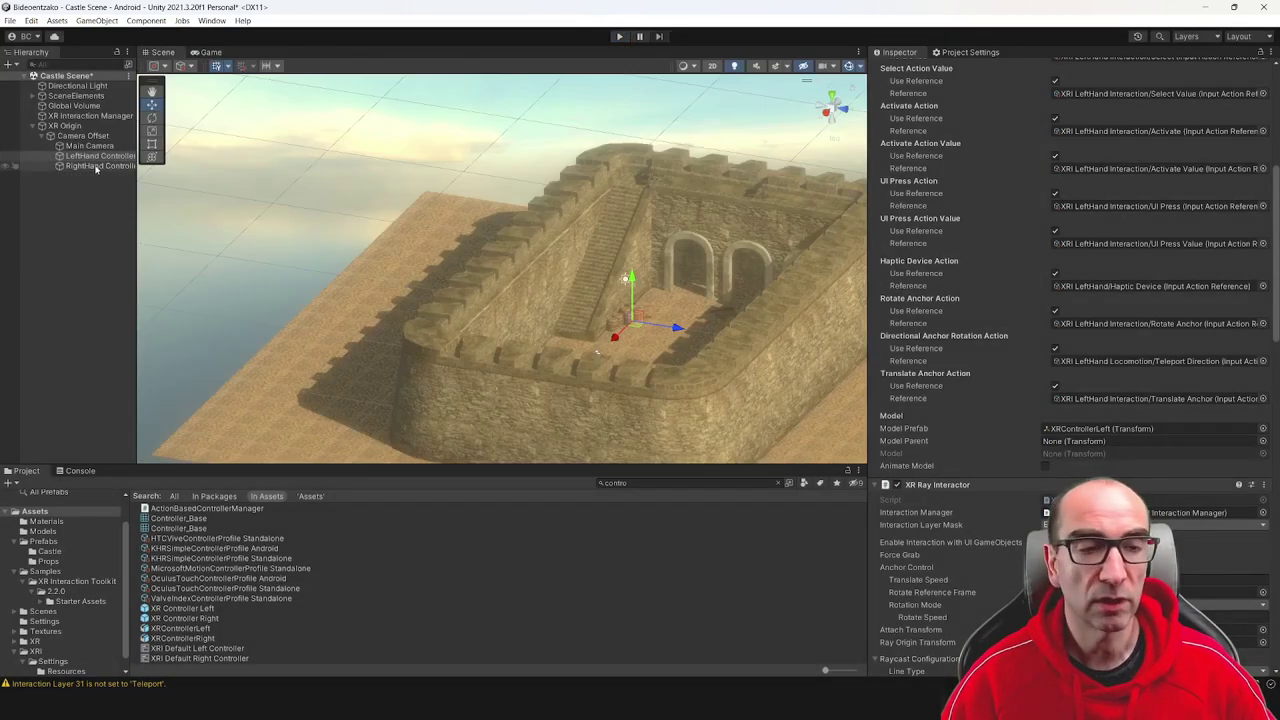
# Set both LeftHand and RightHand Controller Model Prefabs to None, then view the Controller_Base and XR Controller Left assets
pyautogui.click(1263, 429)
pyautogui.click(797, 462)
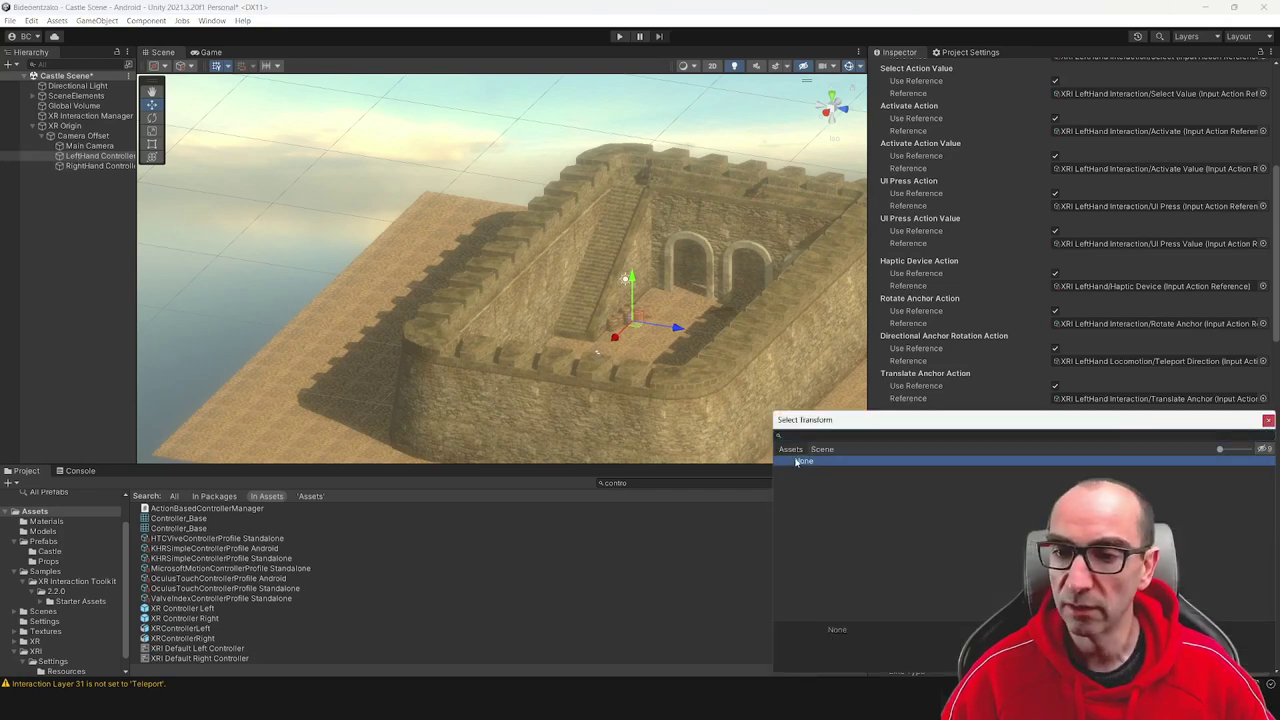
pyautogui.doubleClick(797, 462)
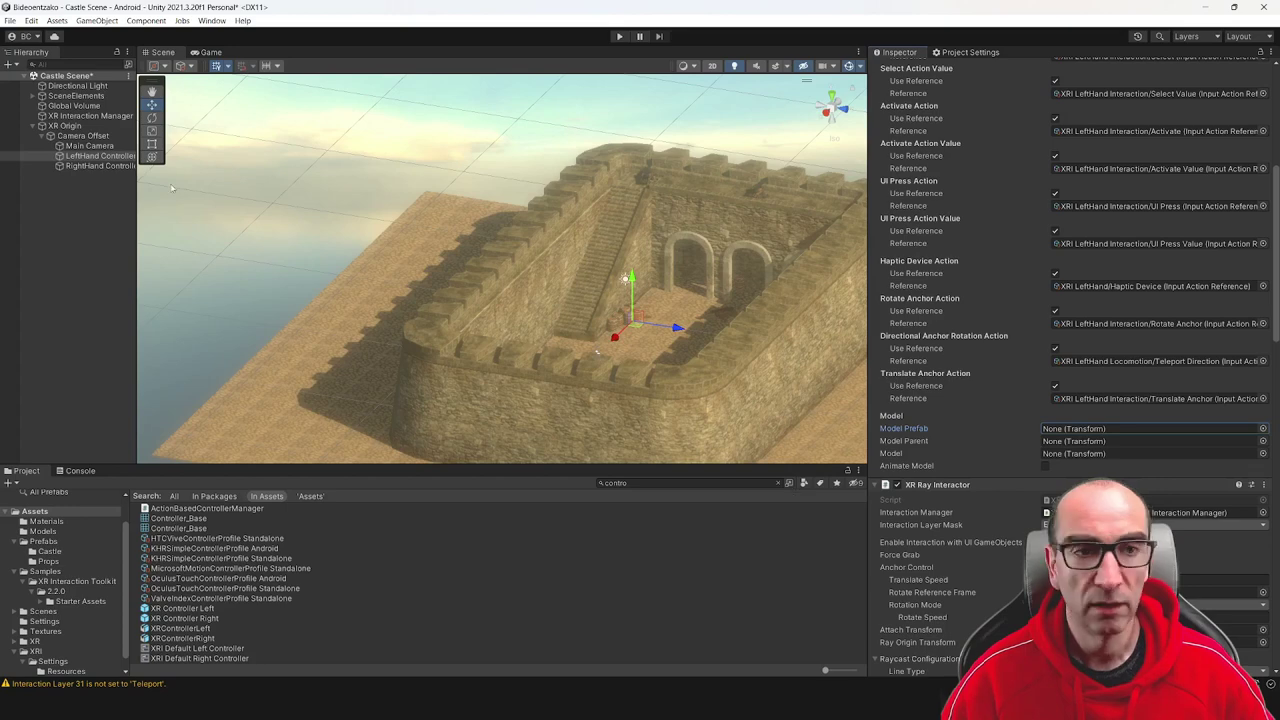
pyautogui.click(100, 166)
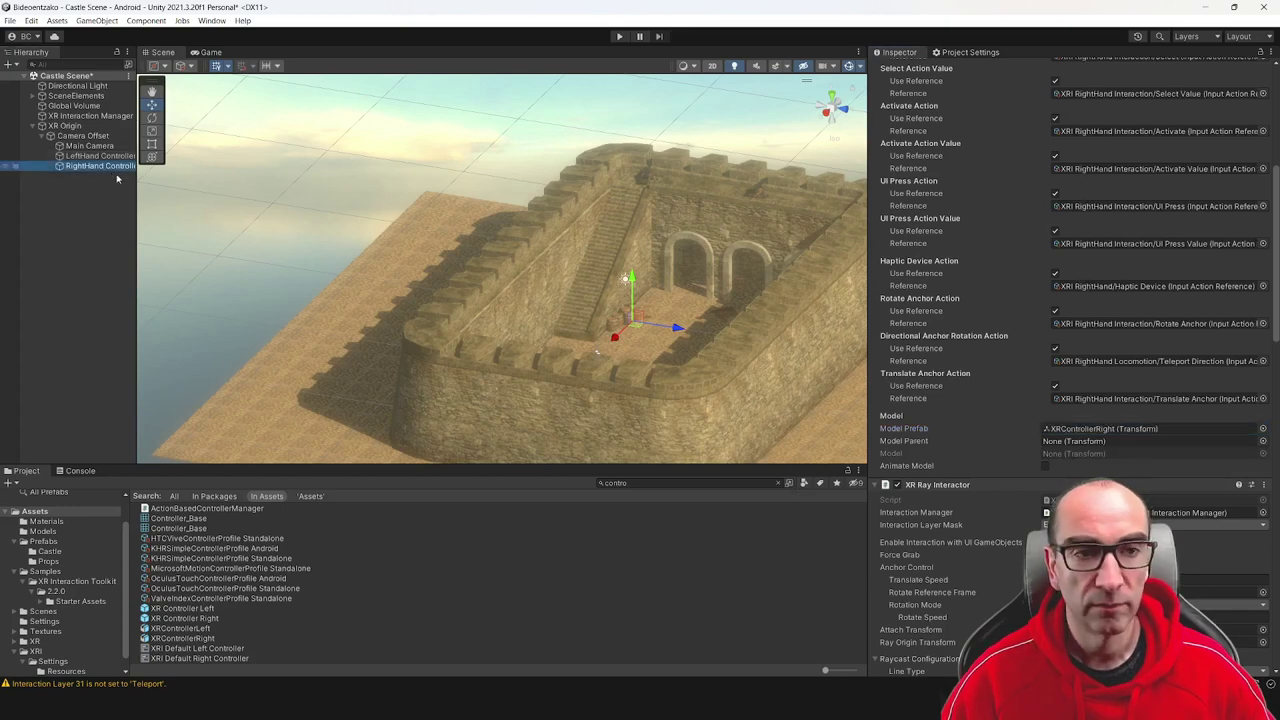
pyautogui.click(1262, 429)
pyautogui.doubleClick(810, 461)
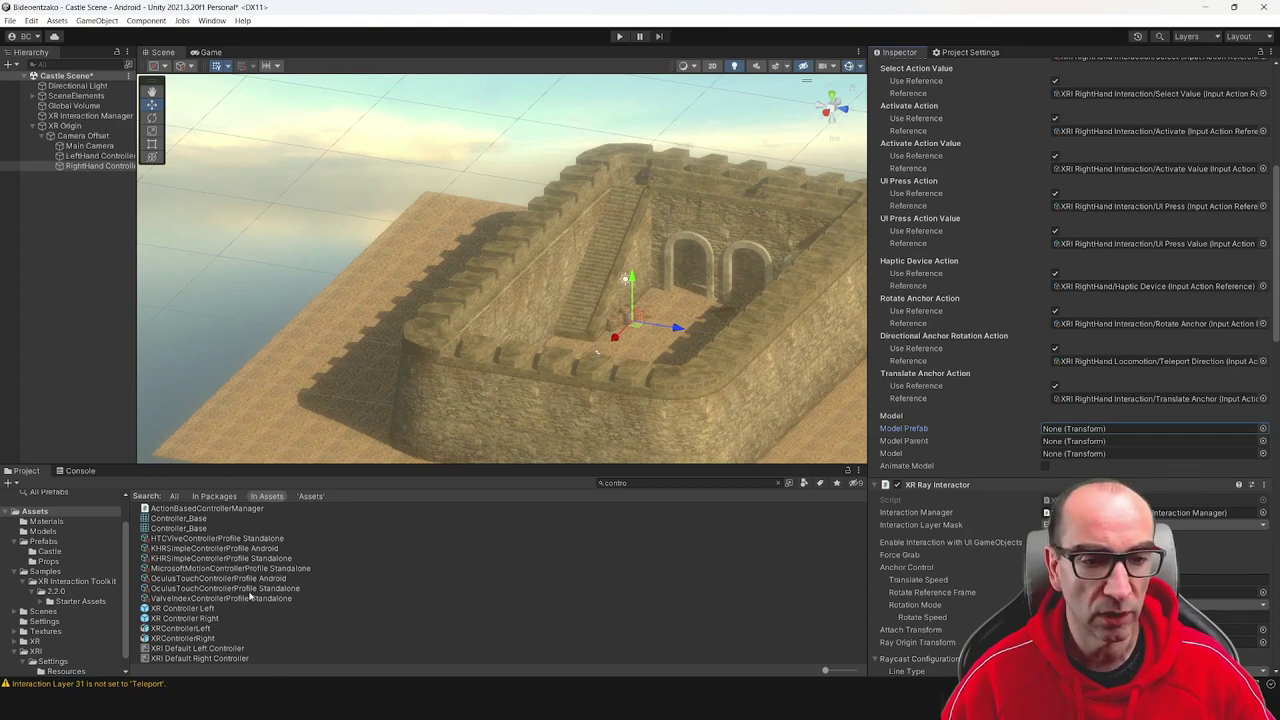
pyautogui.click(186, 519)
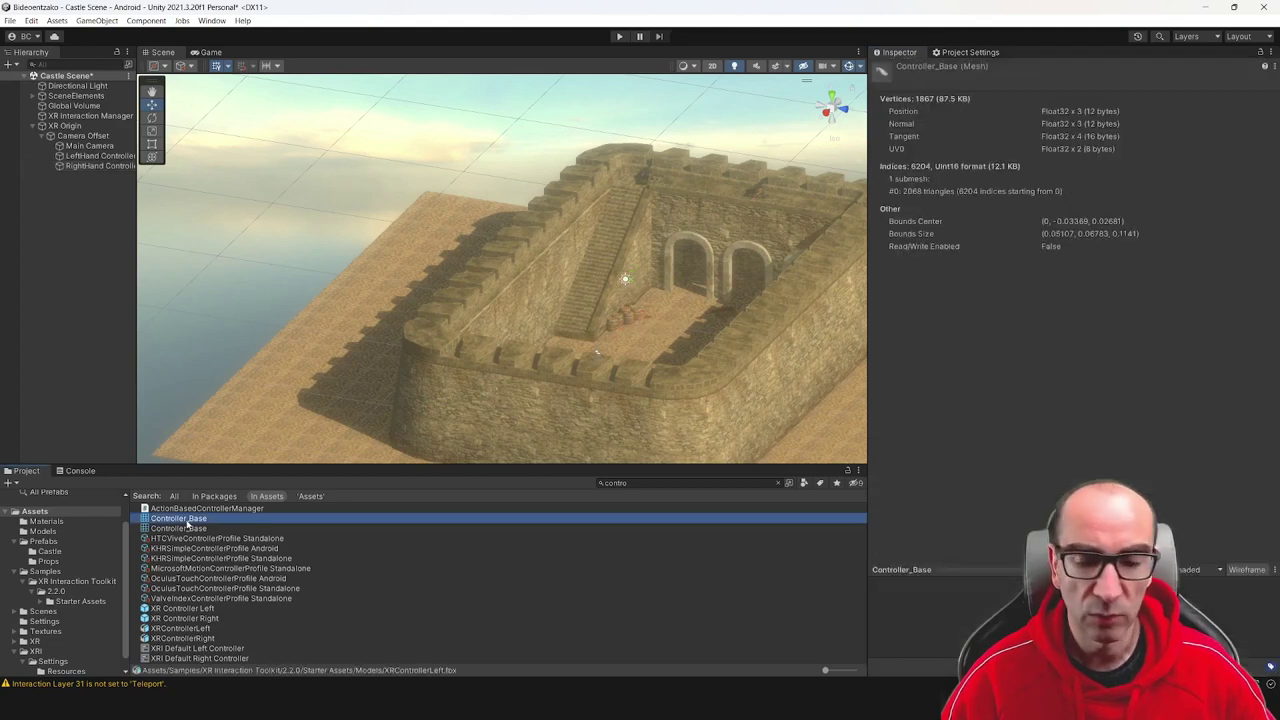
pyautogui.click(183, 608)
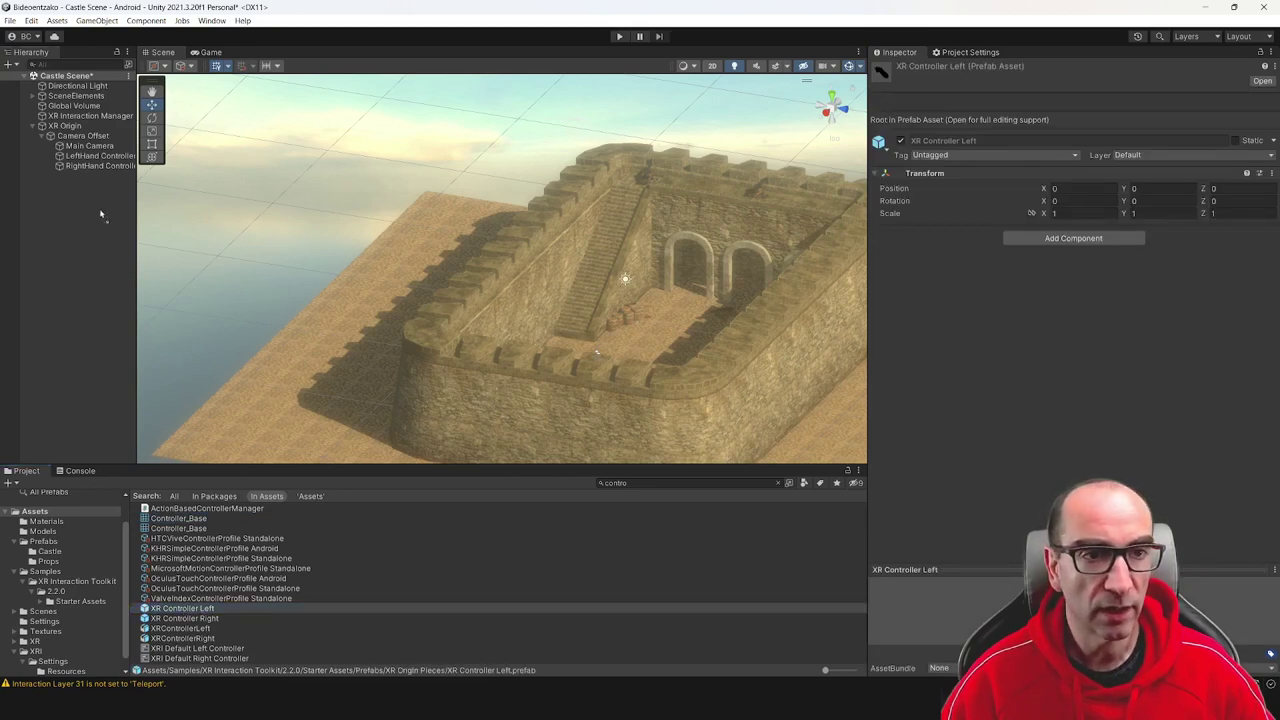
# Parent XR Controller Left under LeftHand and XR Controller Right under RightHand Controller, then play-test
pyautogui.moveTo(183, 608); pyautogui.dragTo(95, 157)
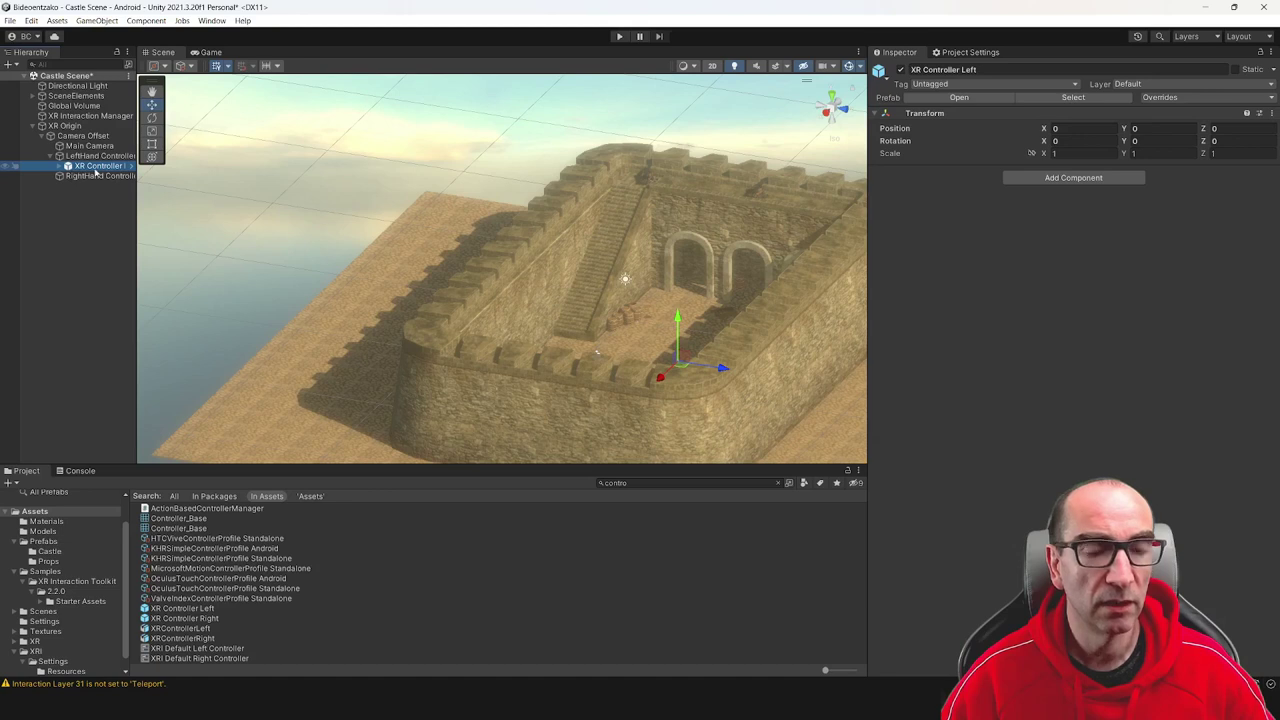
pyautogui.click(61, 166)
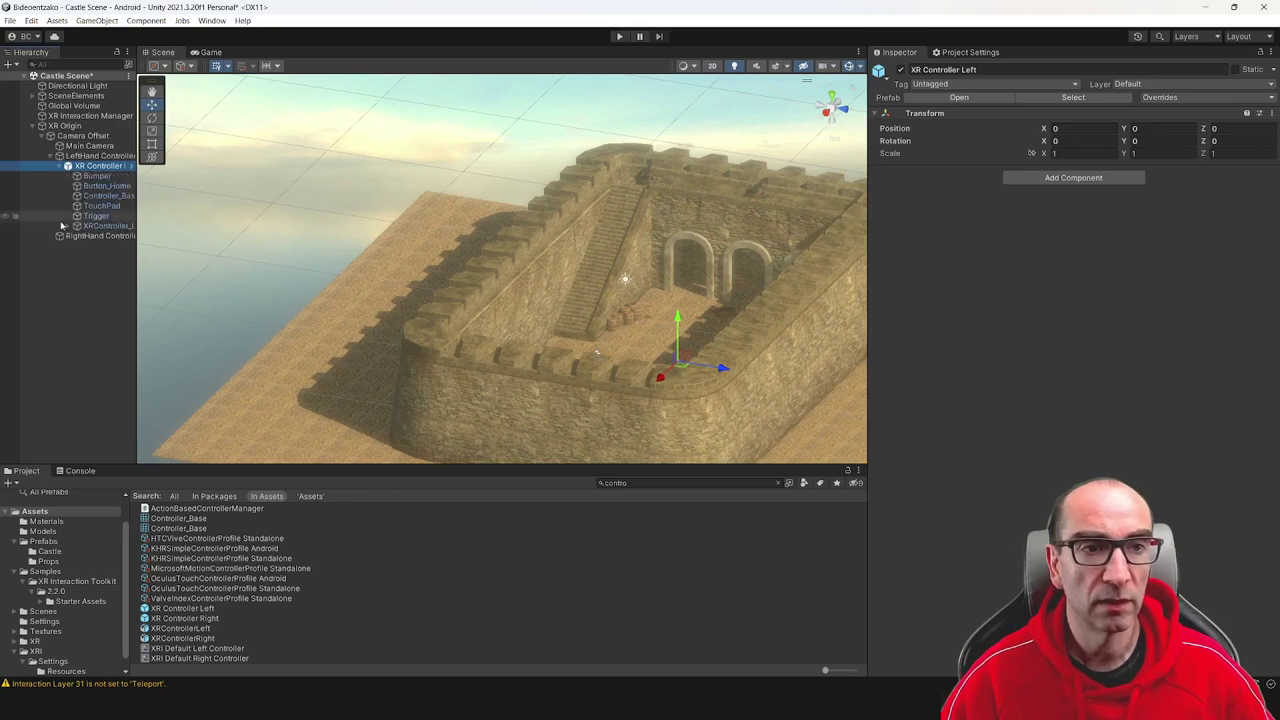
pyautogui.click(106, 187)
pyautogui.click(105, 197)
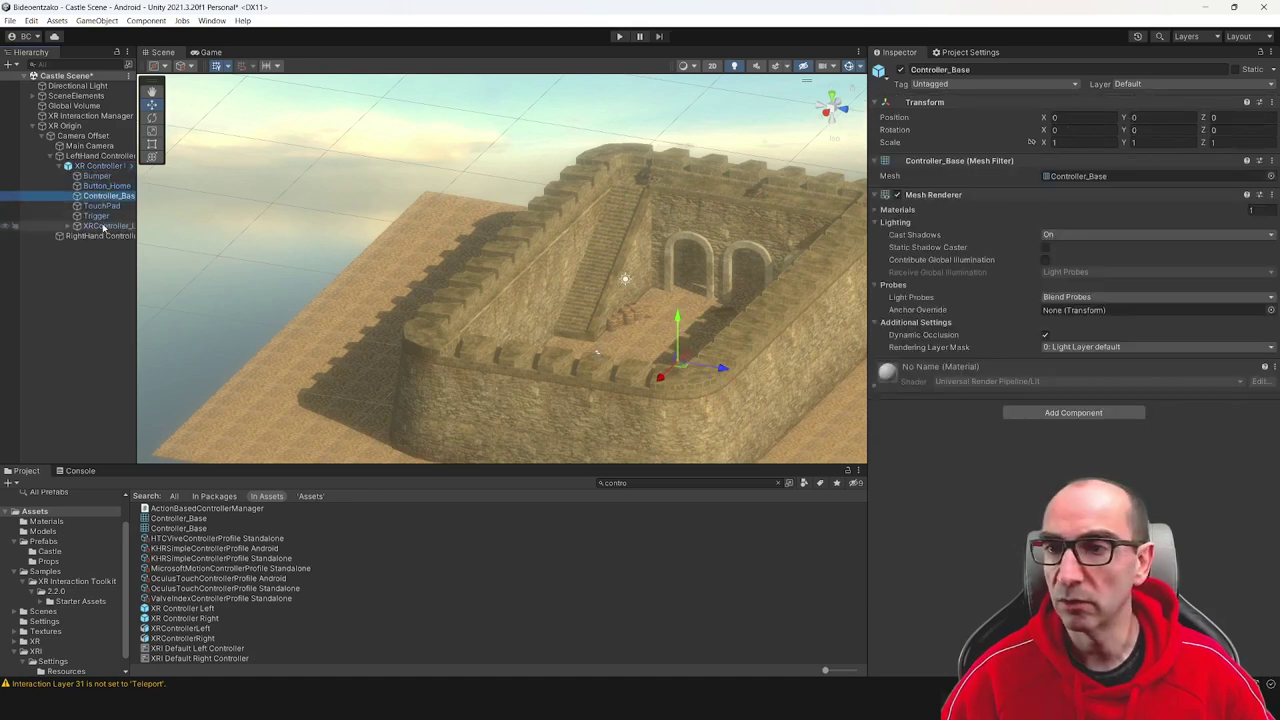
pyautogui.click(103, 227)
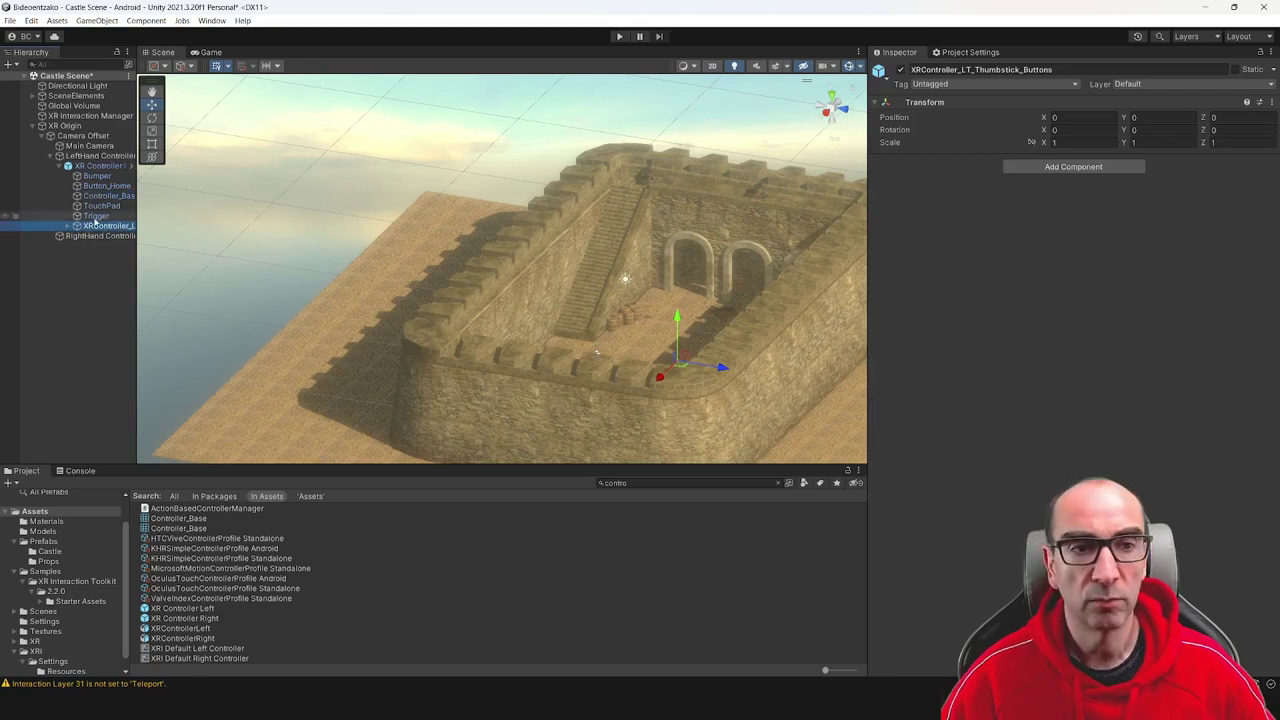
pyautogui.click(96, 217)
pyautogui.click(101, 166)
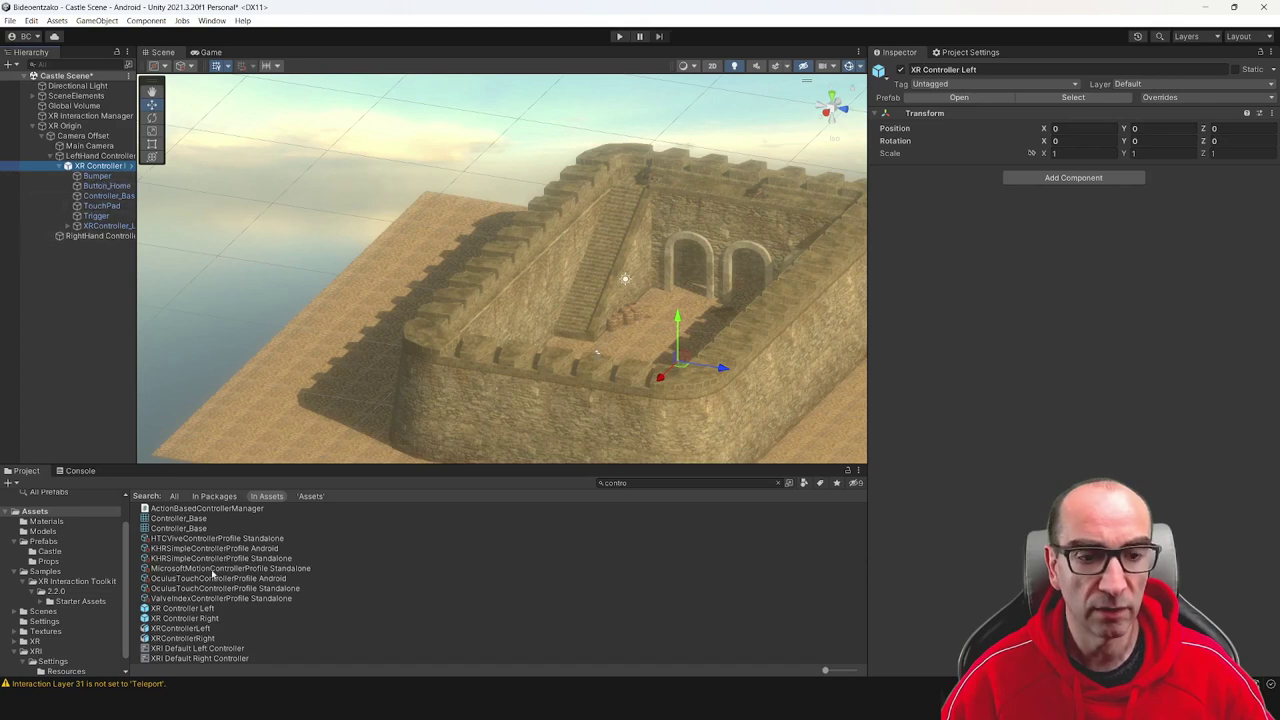
pyautogui.moveTo(211, 622); pyautogui.dragTo(118, 238)
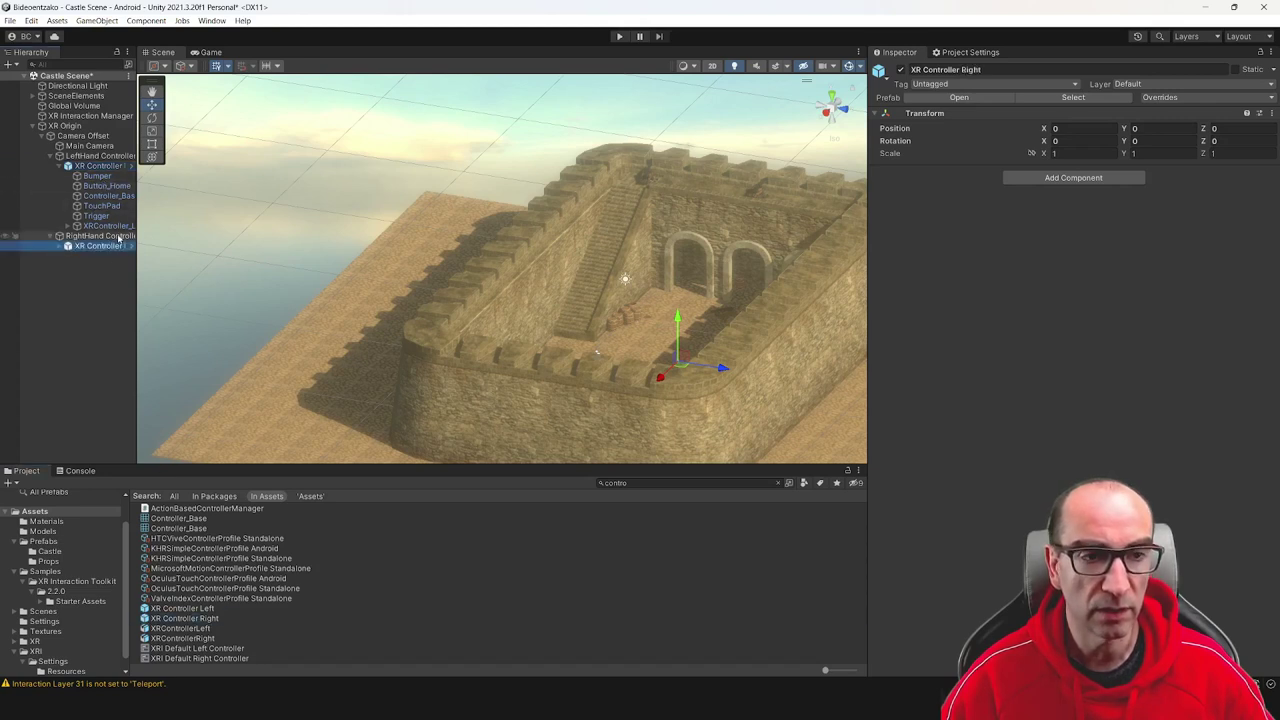
pyautogui.click(618, 36)
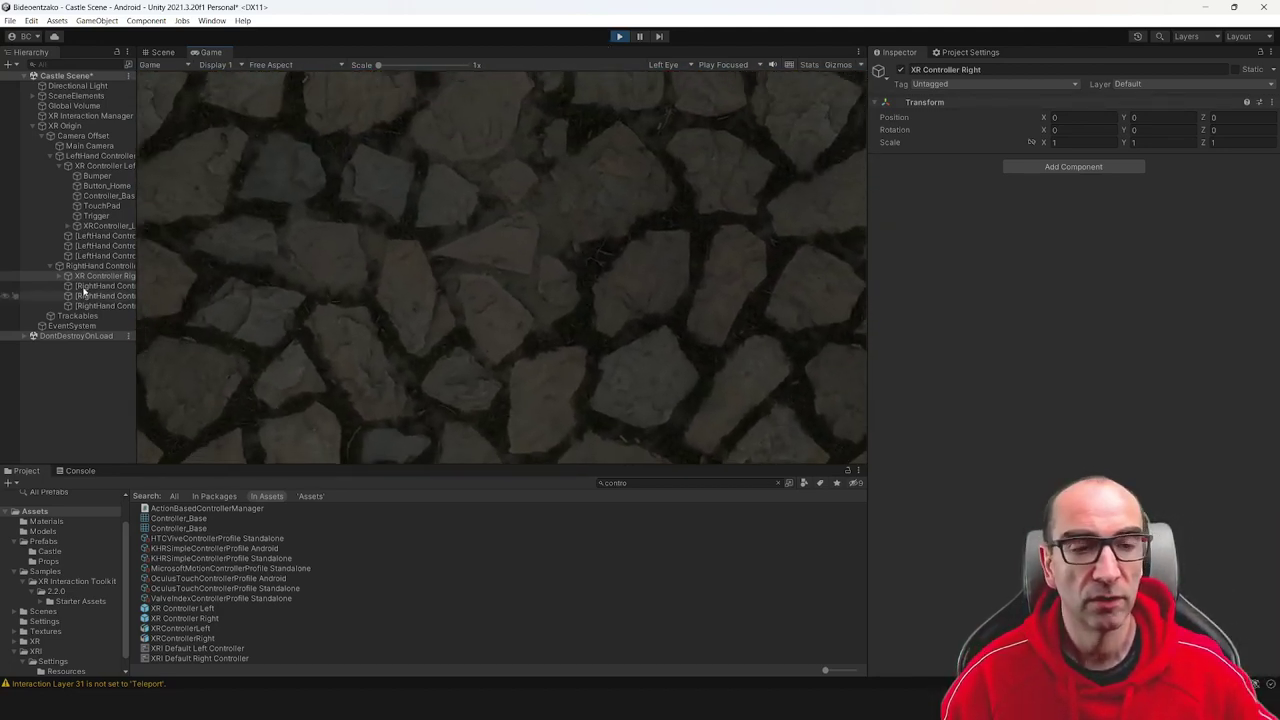
# Stop play, set XR Controller Left's Rotation Y to 180, and play-test again
pyautogui.click(621, 37)
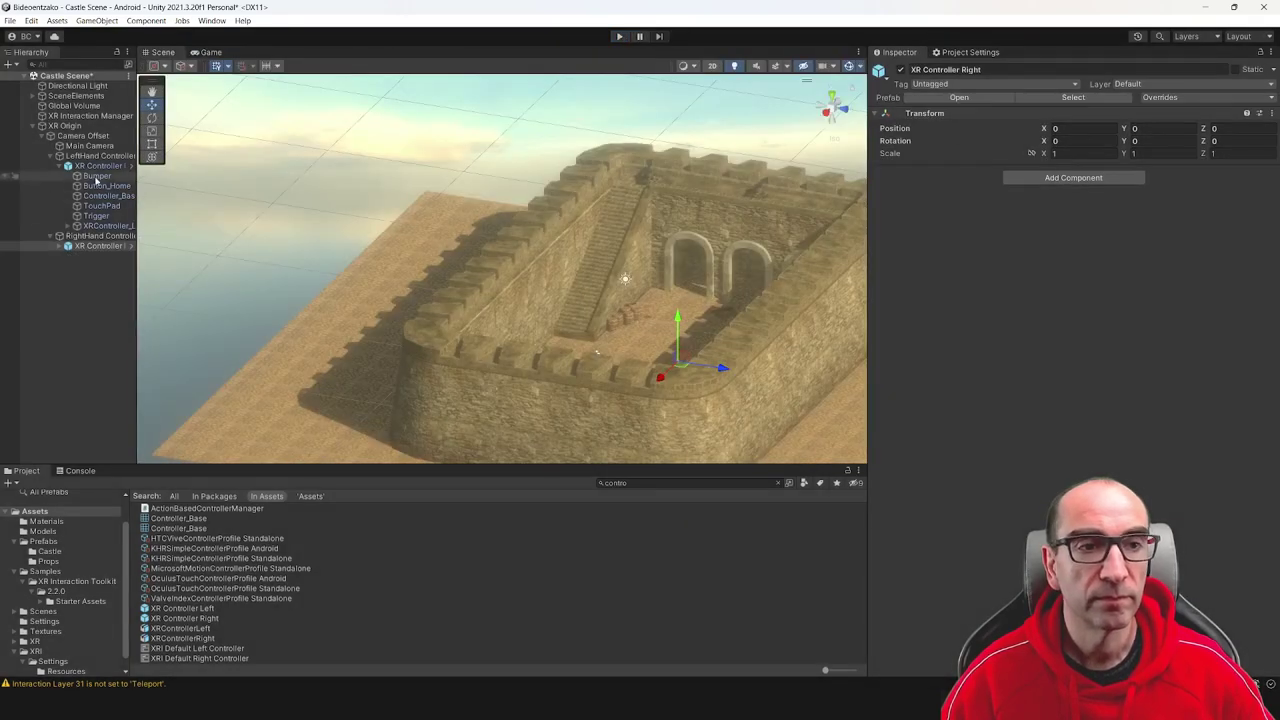
pyautogui.click(97, 167)
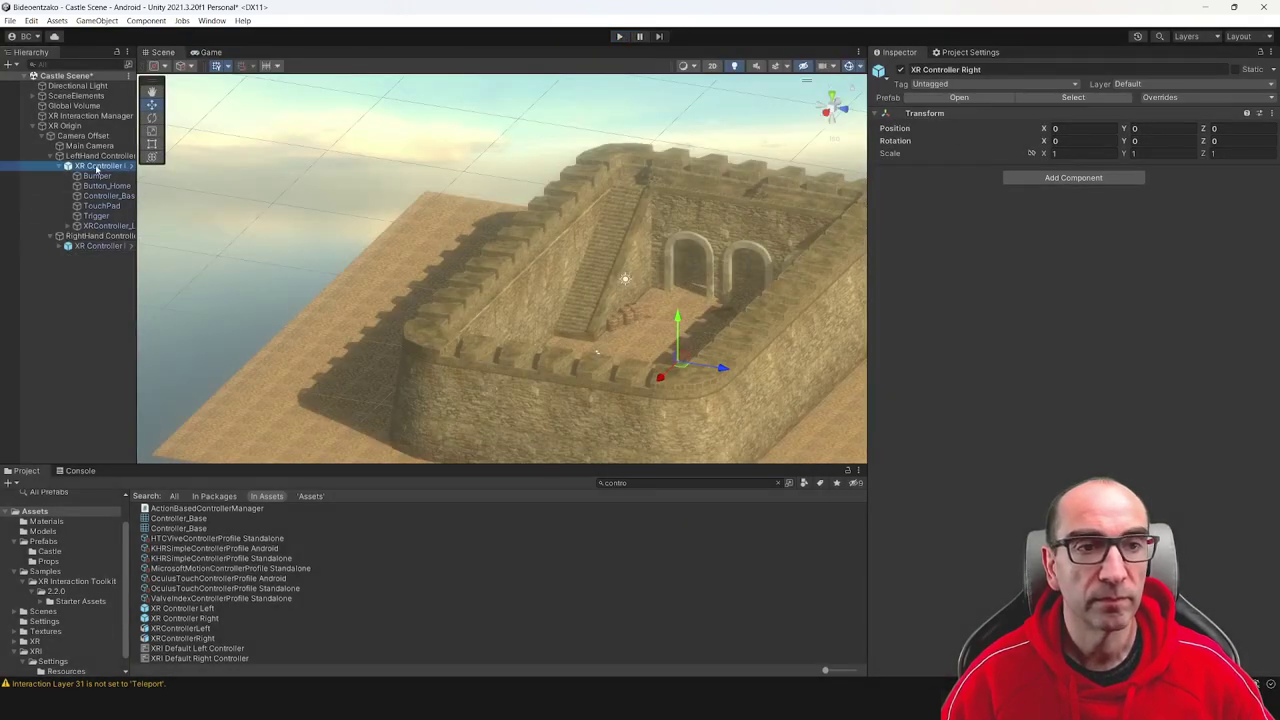
pyautogui.click(1140, 140)
pyautogui.write('180')
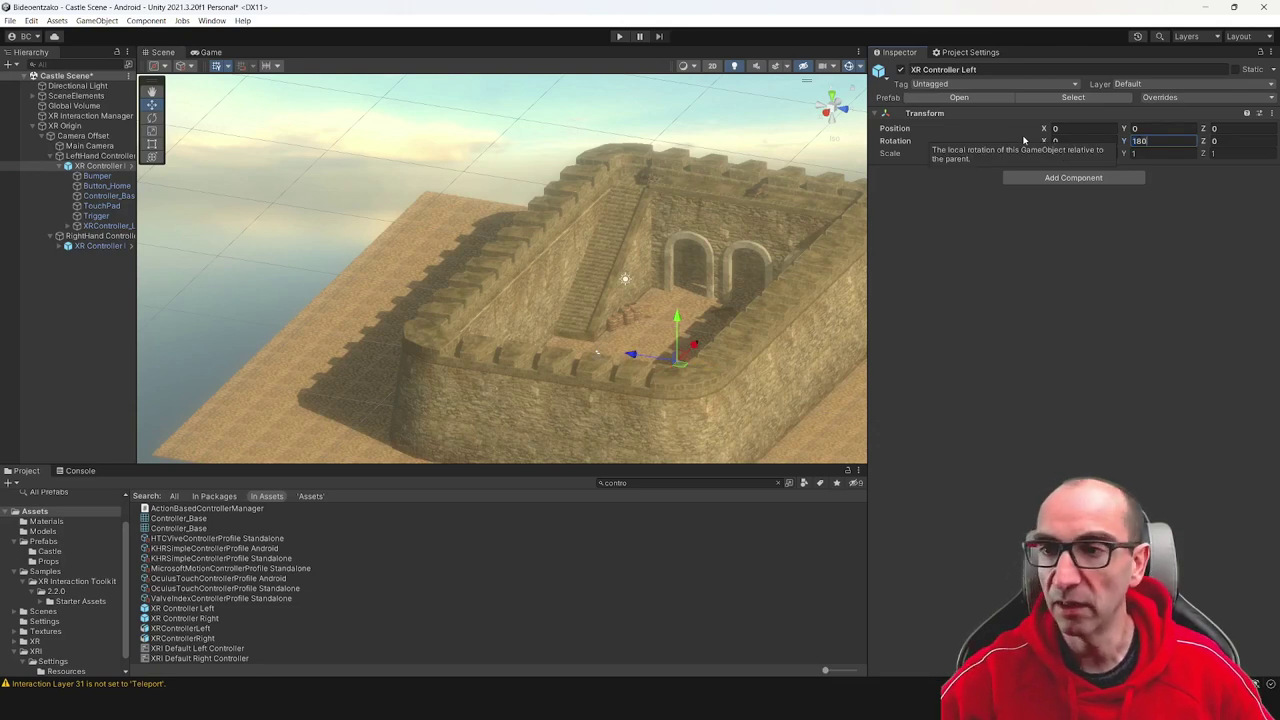
pyautogui.click(618, 37)
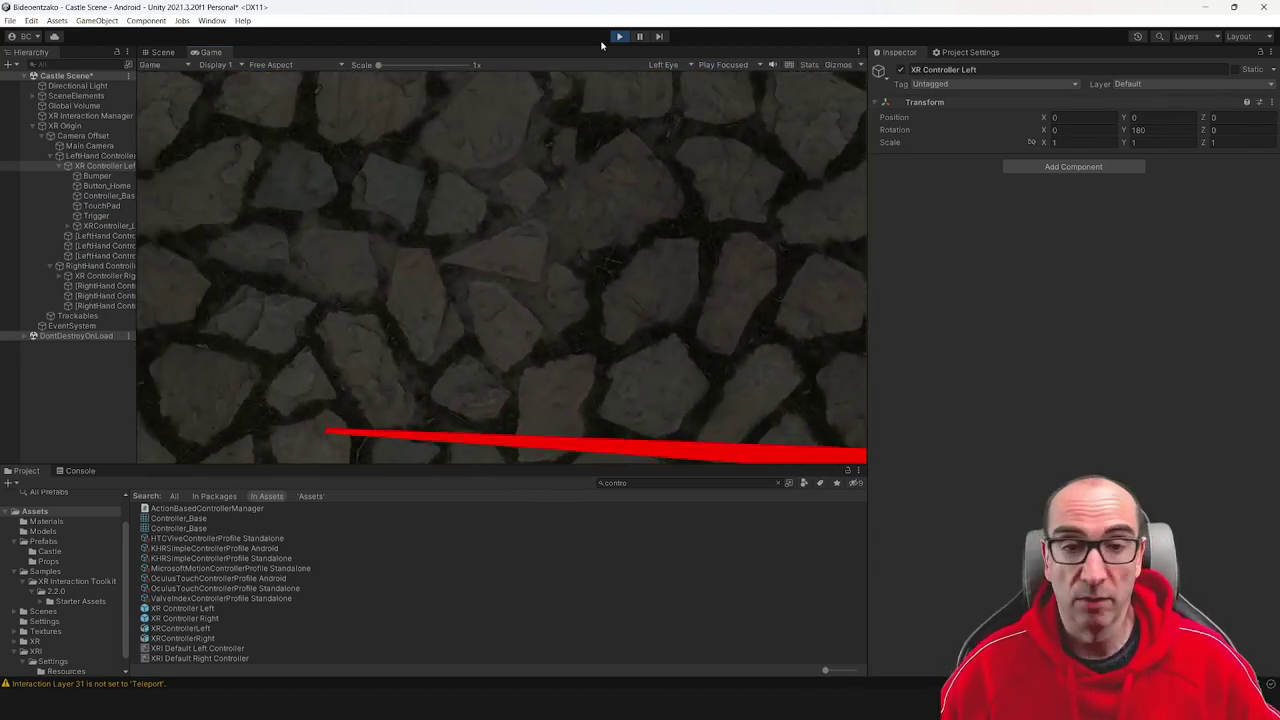
# Stop the play test, collapse XR Controller Left, then enlarge the Scene view and widen the Hierarchy
pyautogui.click(617, 37)
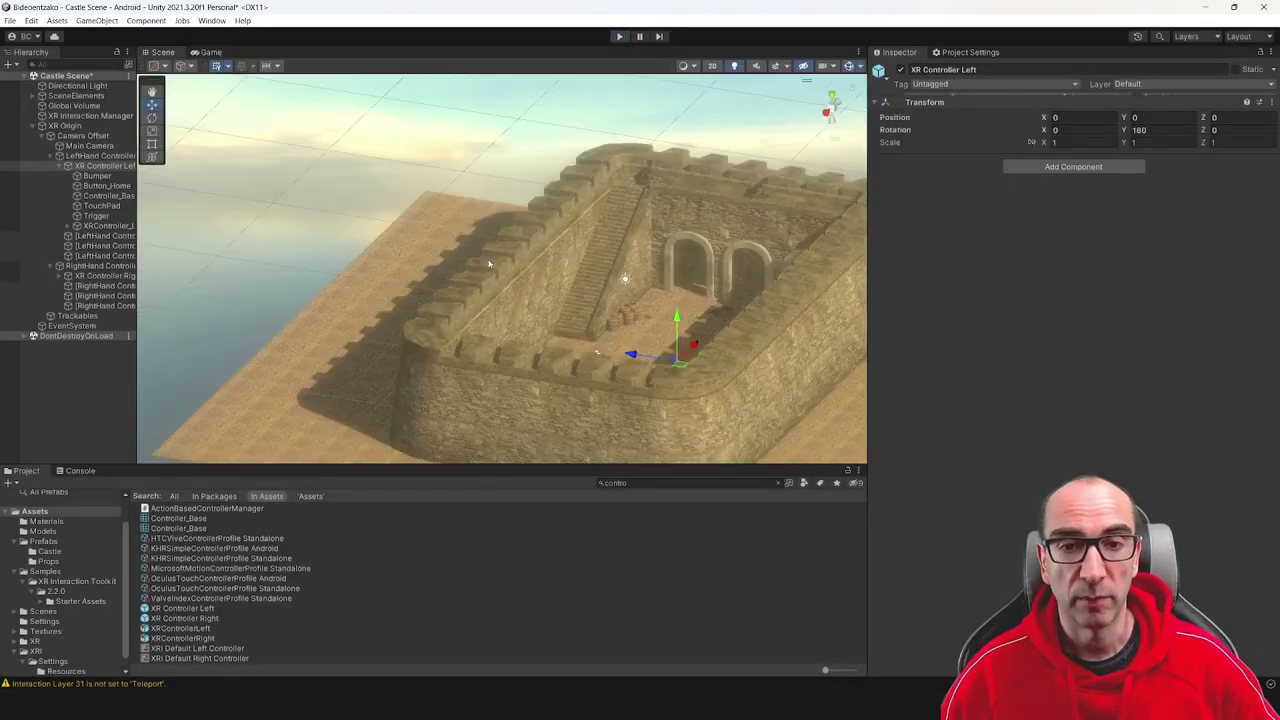
pyautogui.click(63, 166)
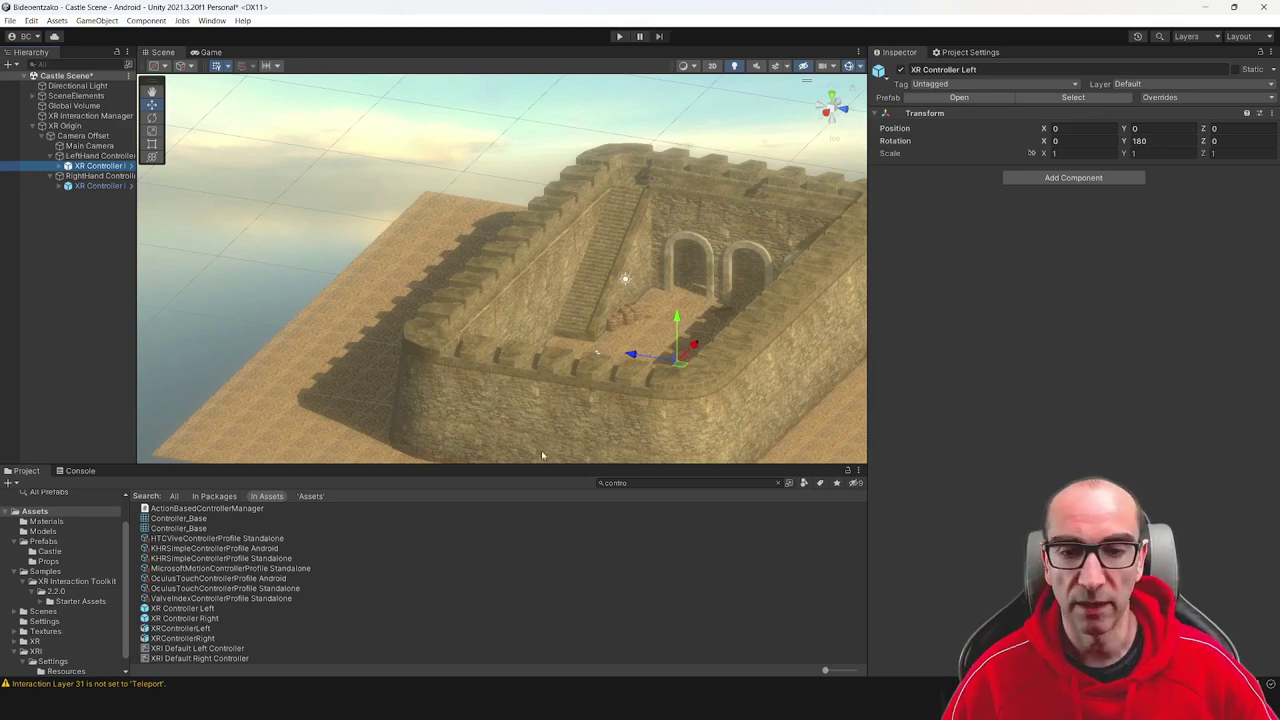
pyautogui.moveTo(870, 306); pyautogui.dragTo(951, 307)
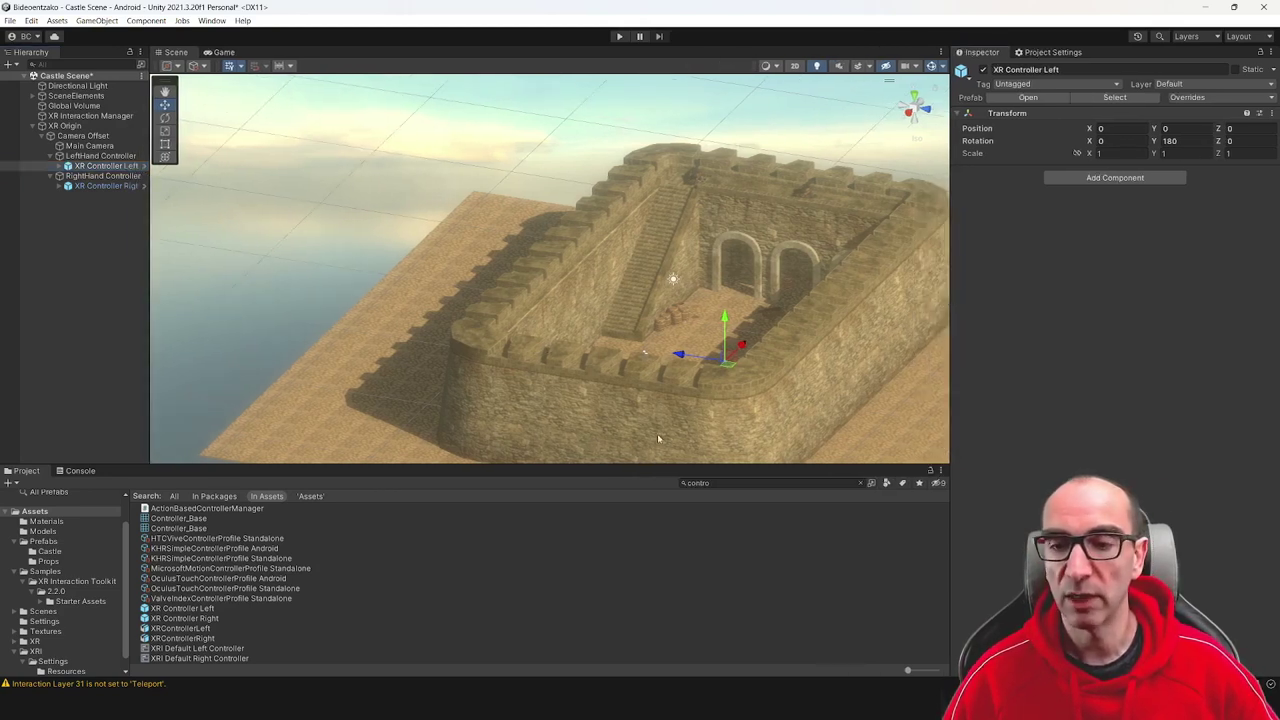
pyautogui.moveTo(615, 465); pyautogui.dragTo(615, 513)
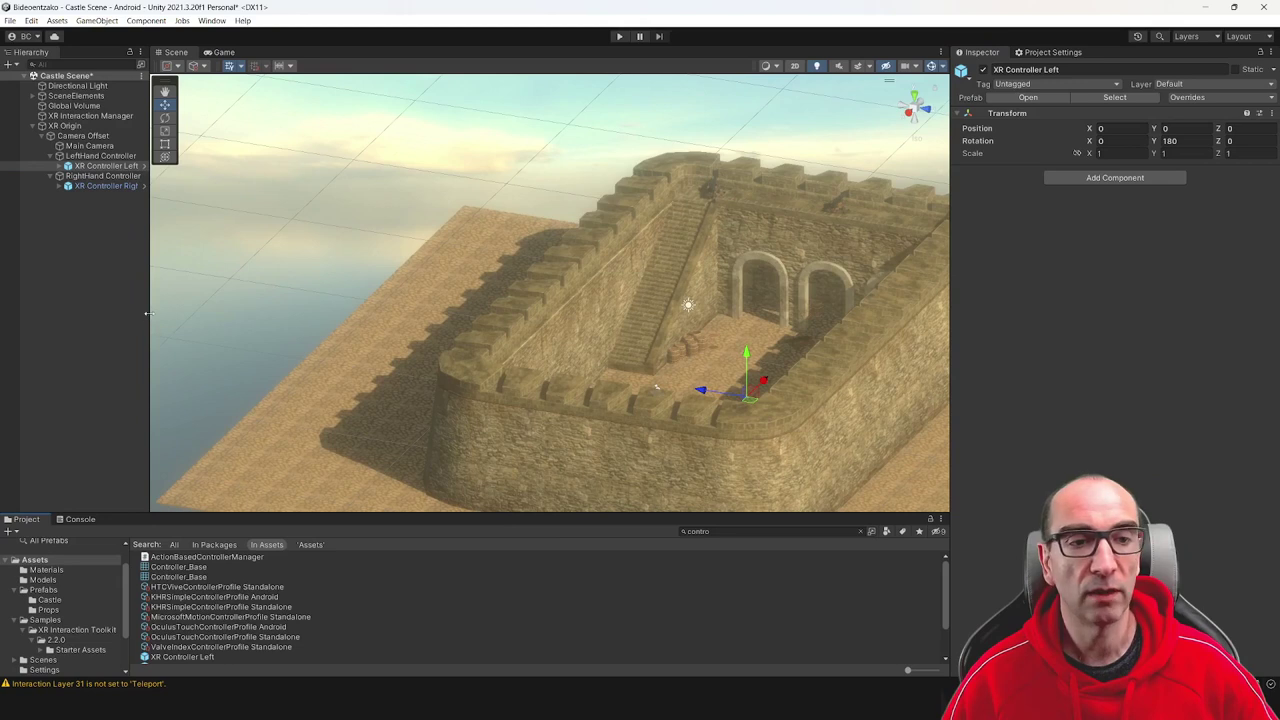
pyautogui.moveTo(148, 313); pyautogui.dragTo(163, 313)
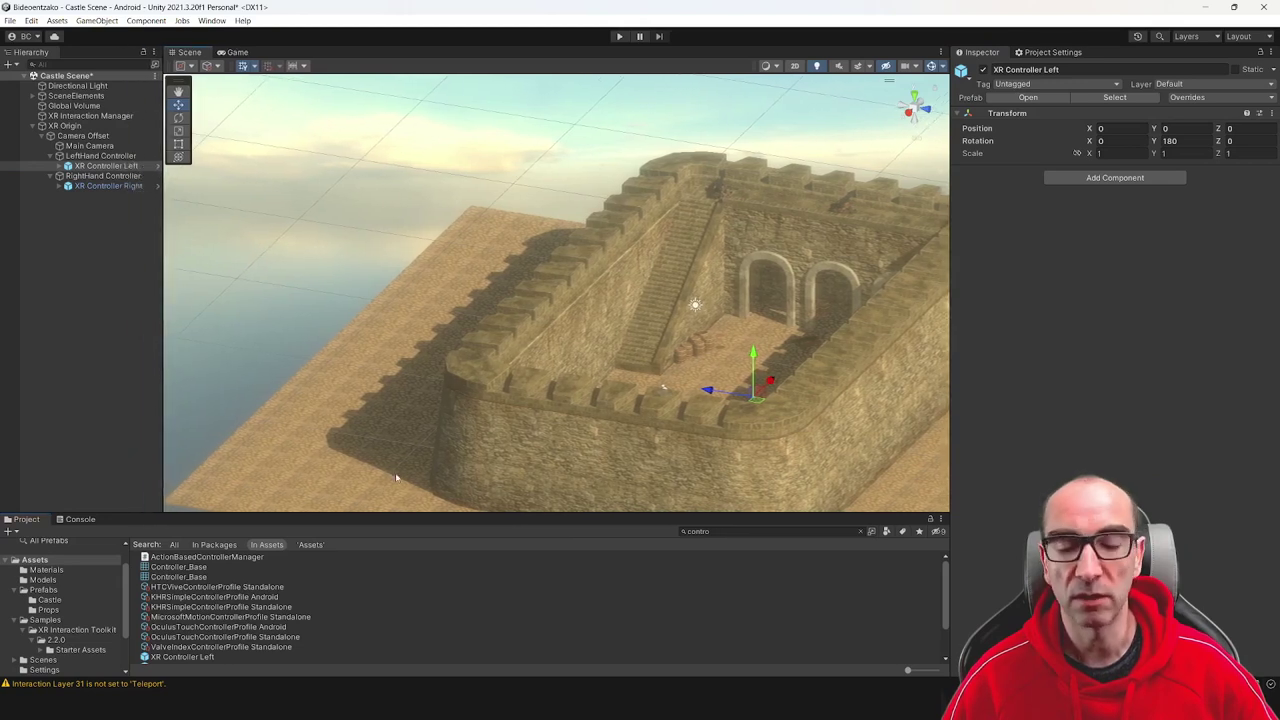
pyautogui.moveTo(469, 512); pyautogui.dragTo(469, 499)
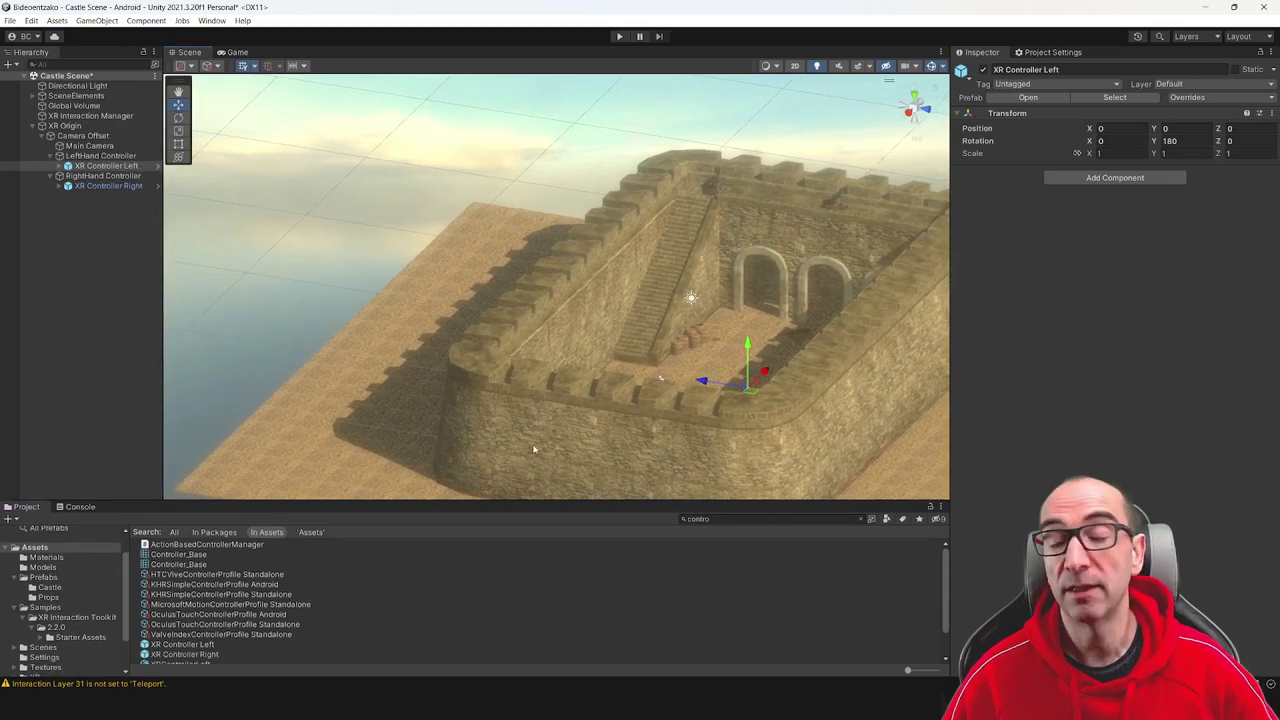